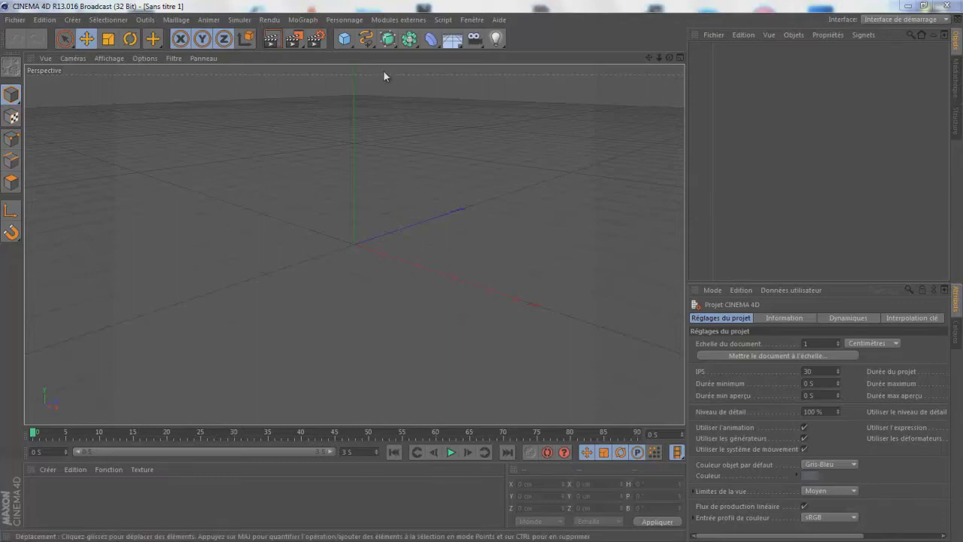
# Set the render output preset to HDV/HDTV 720 29.97 (1280×720)
pyautogui.click(317, 37)
pyautogui.click(228, 54)
pyautogui.moveTo(288, 108)
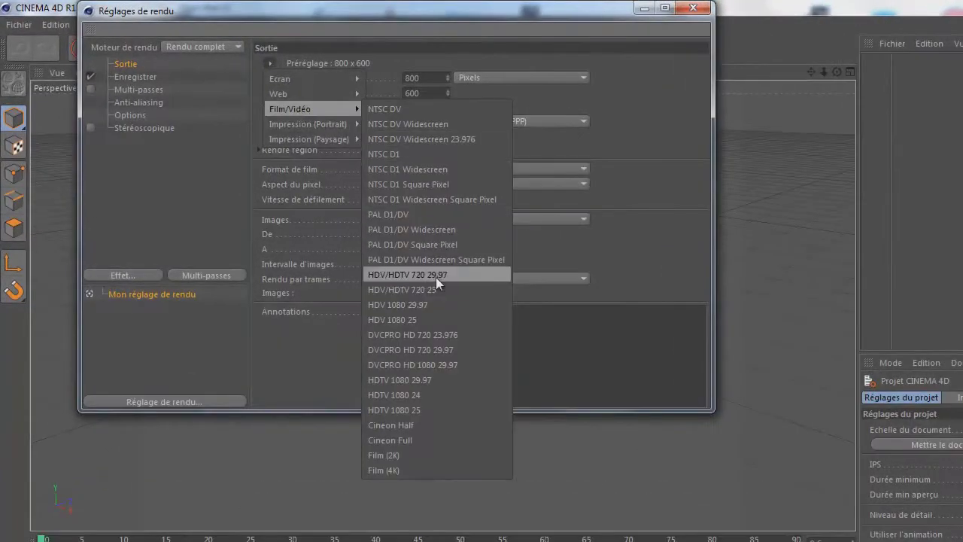
pyautogui.click(436, 276)
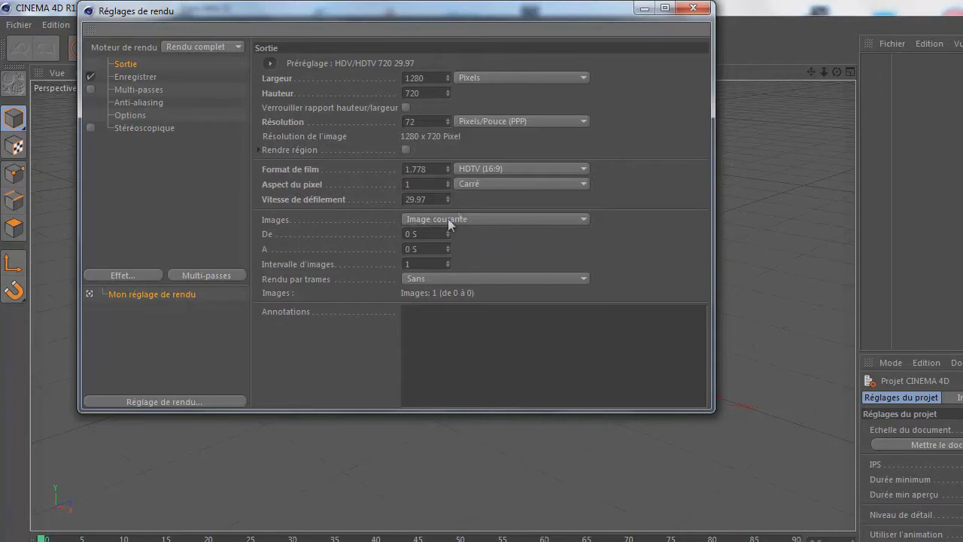
# Save renders as PNG with an alpha channel to a file named tuto in Mes images
pyautogui.click(140, 79)
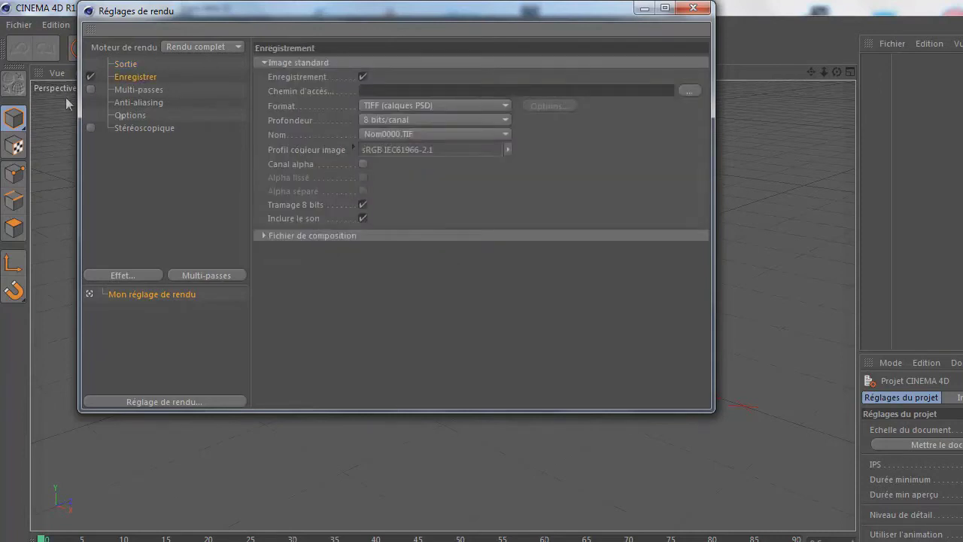
pyautogui.click(385, 106)
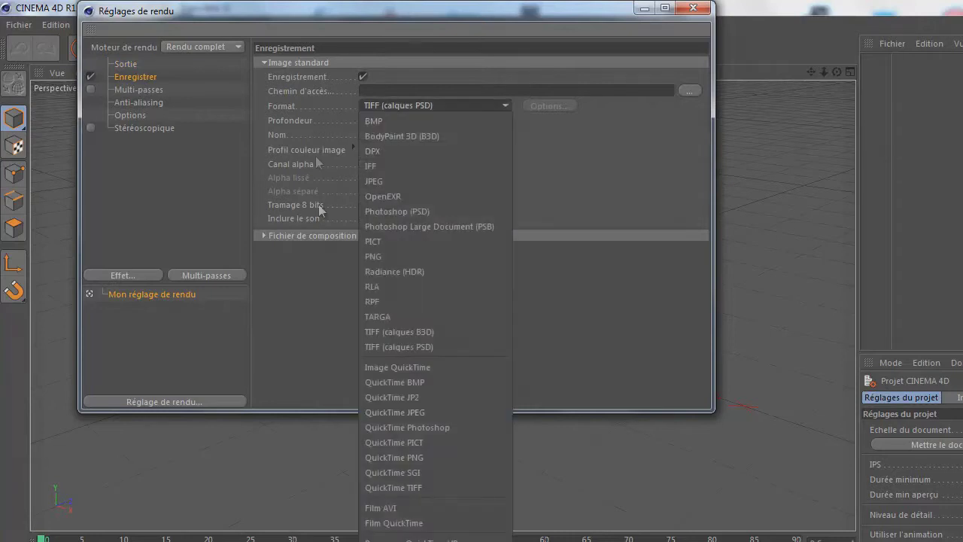
pyautogui.click(395, 256)
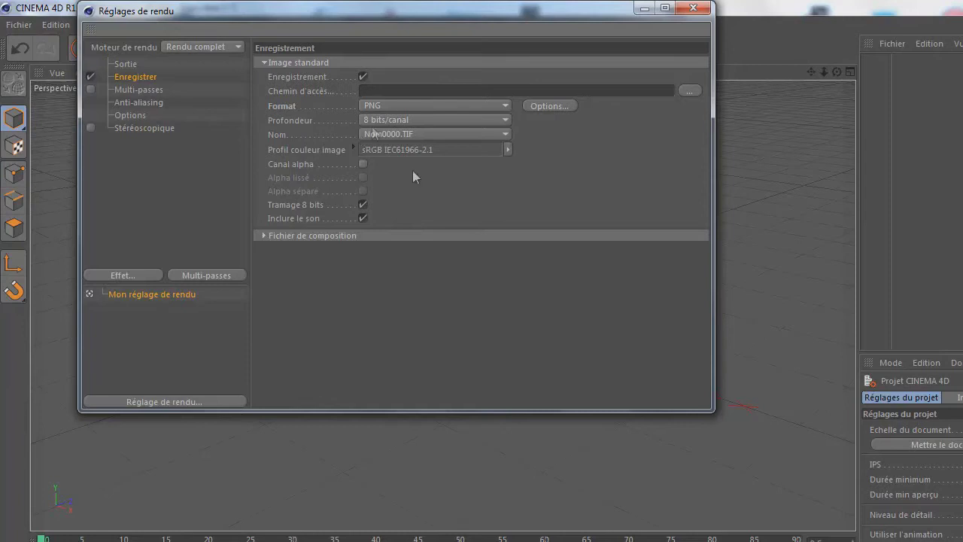
pyautogui.click(363, 164)
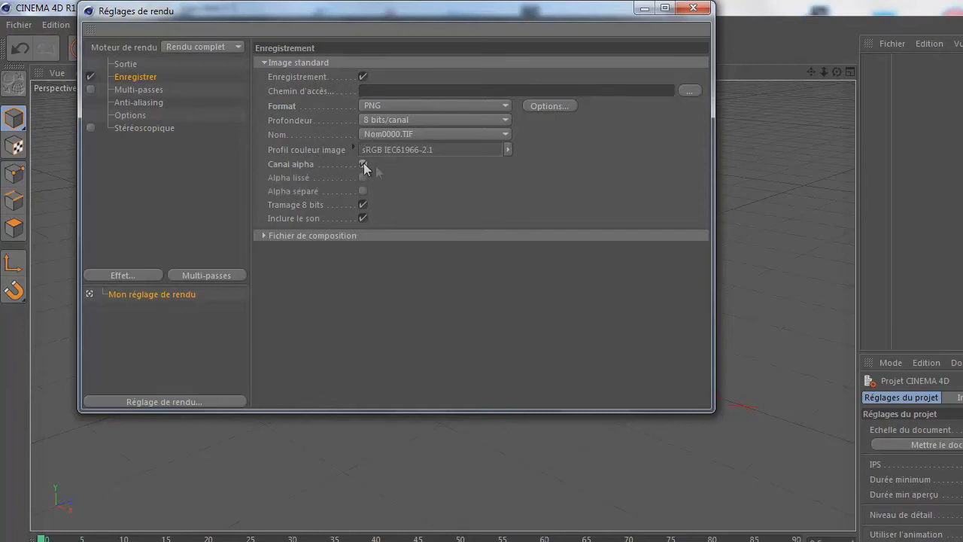
pyautogui.click(690, 91)
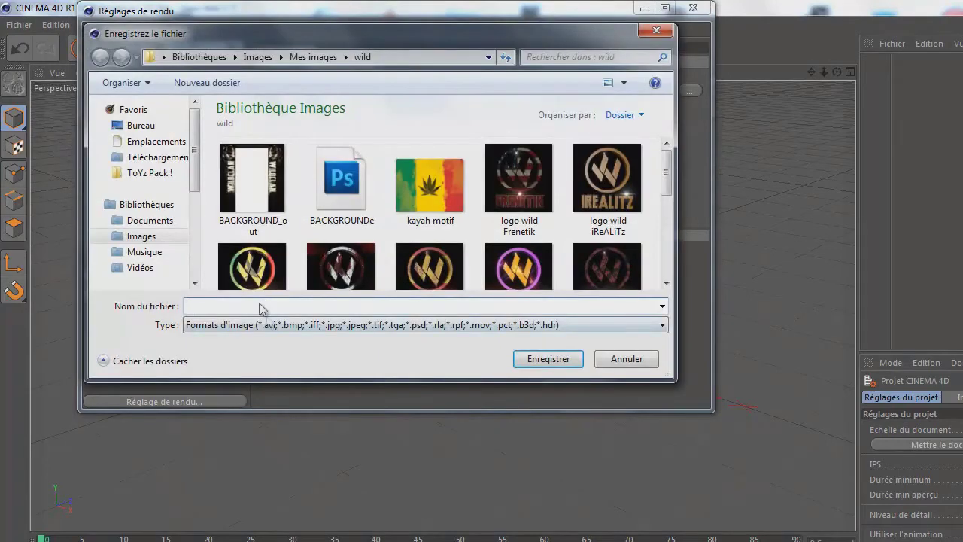
pyautogui.click(313, 57)
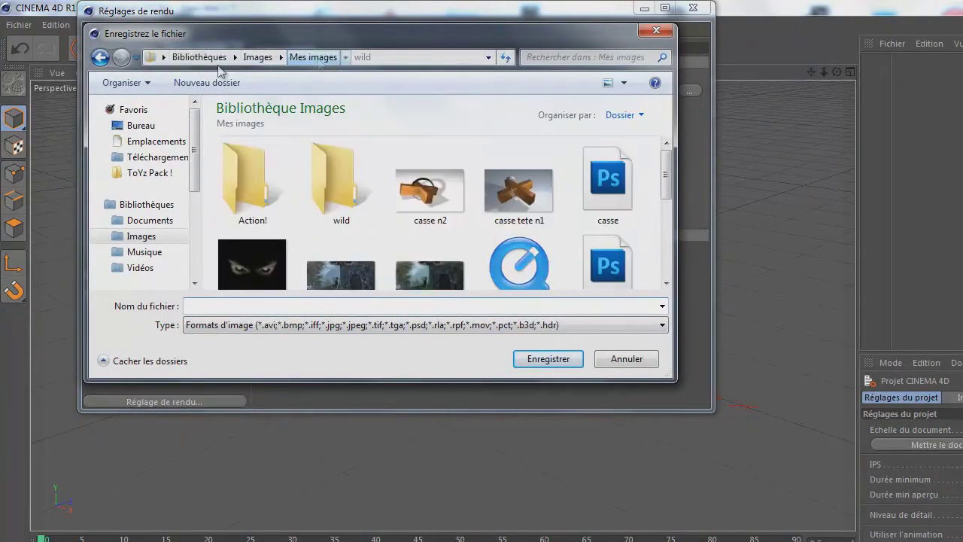
pyautogui.click(218, 306)
pyautogui.write('tuto')
pyautogui.click(560, 360)
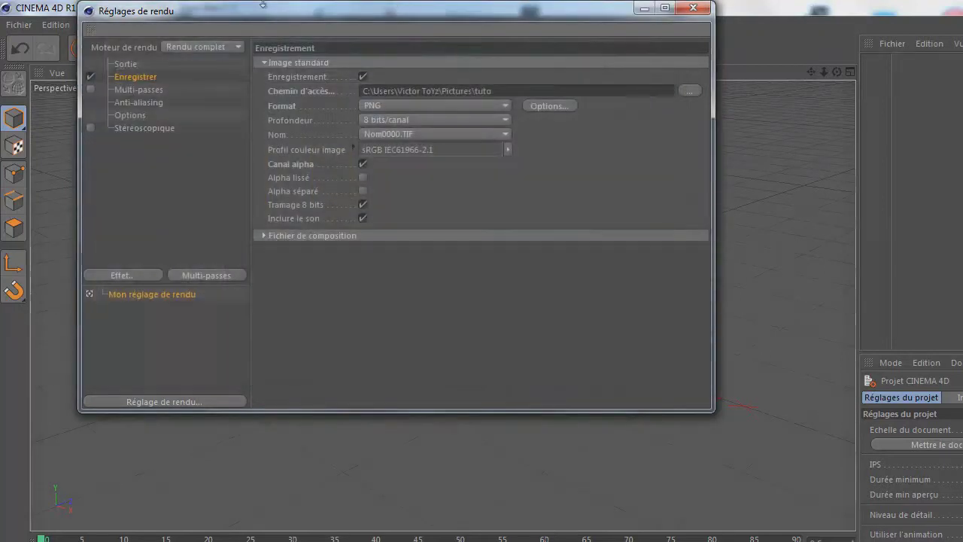
# Check the multi-pass, anti-aliasing and general options, then close Render Settings
pyautogui.click(153, 91)
pyautogui.click(139, 102)
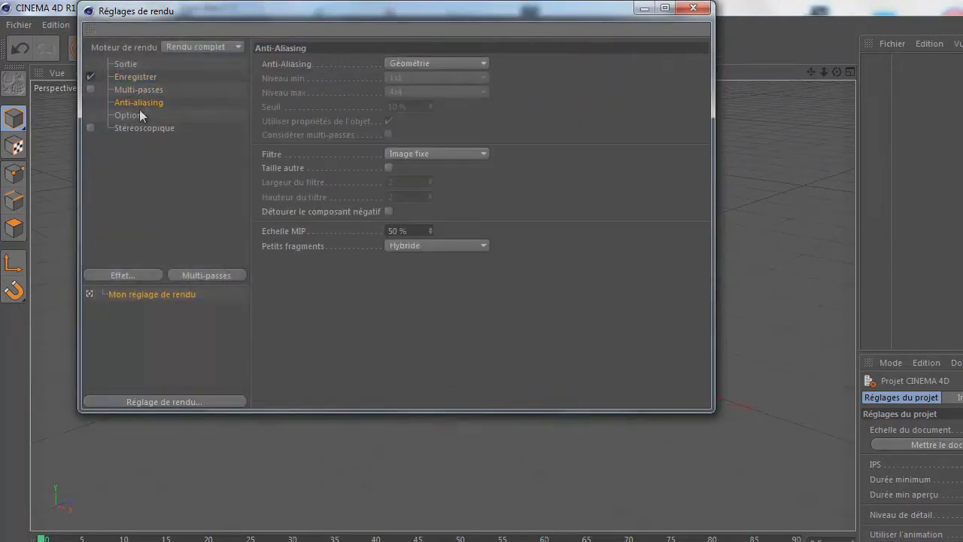
pyautogui.click(136, 115)
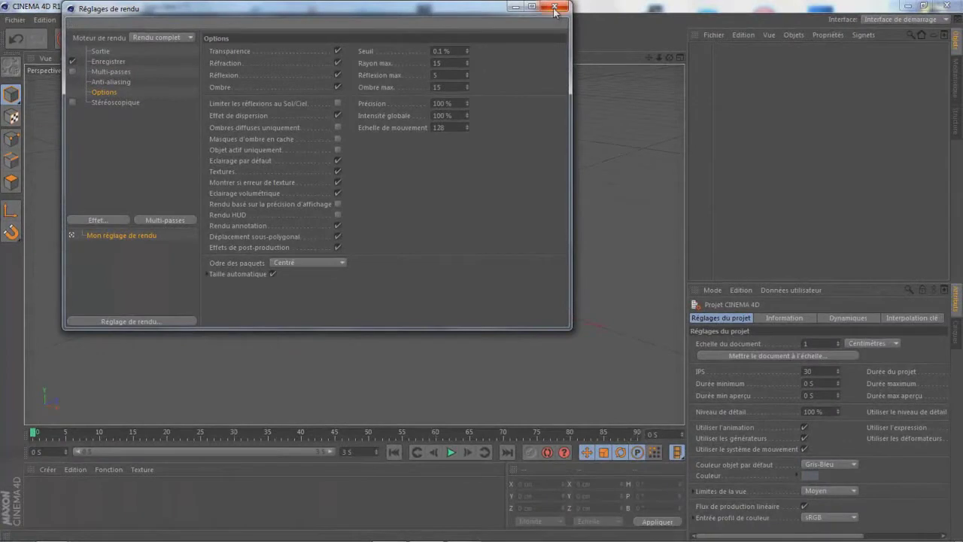
pyautogui.click(554, 6)
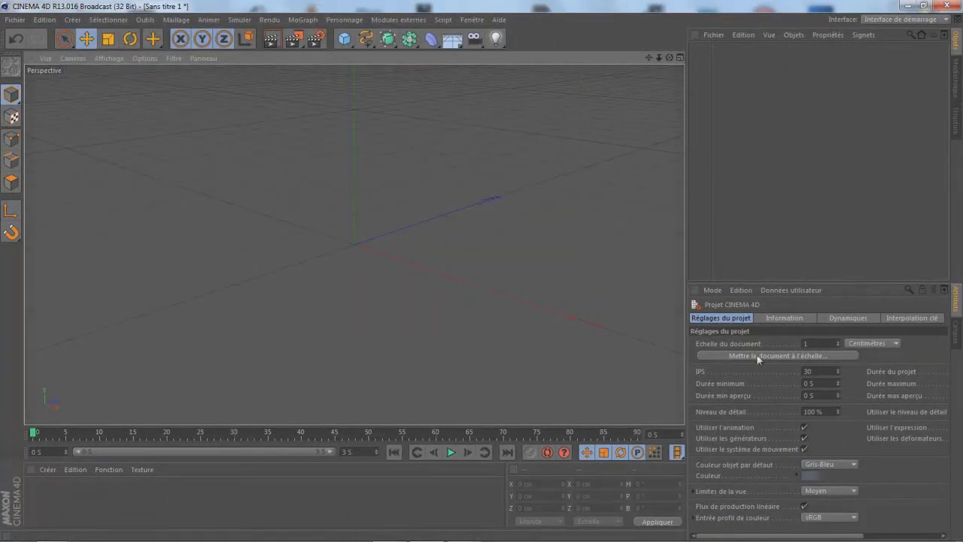
# Render the scene in the viewport, then switch over to Firefox
pyautogui.click(282, 42)
pyautogui.moveTo(656, 60); pyautogui.dragTo(481, 270)
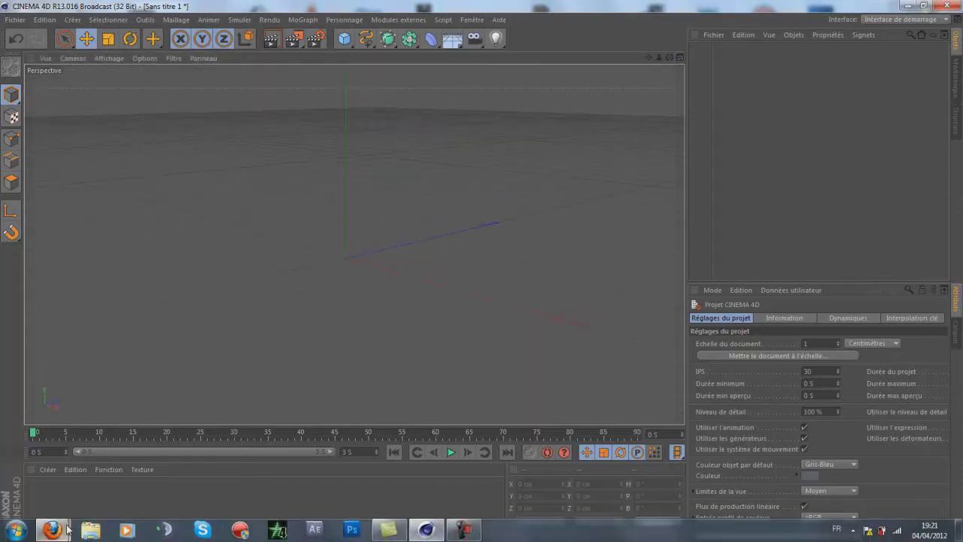
pyautogui.moveTo(51, 530)
pyautogui.click(45, 459)
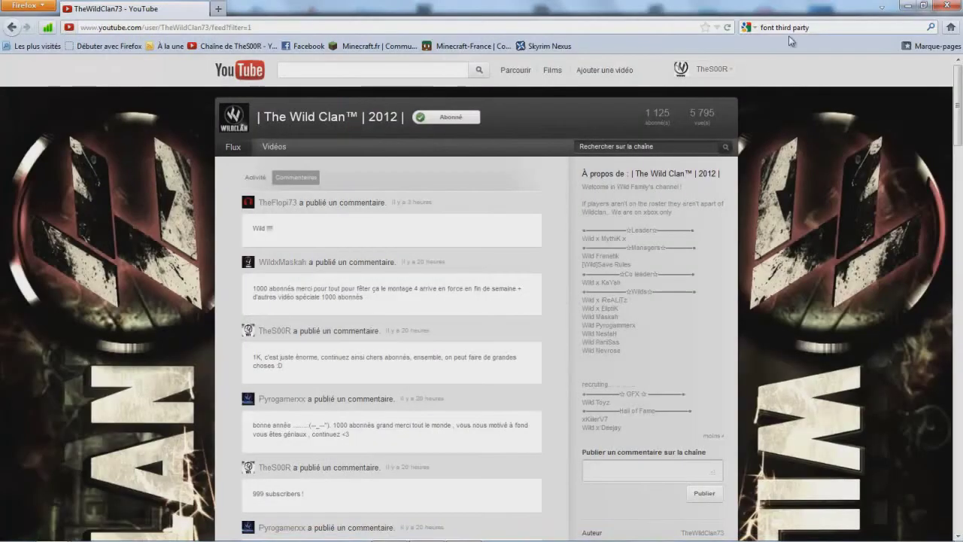
# Search 'font third party' and download the Third Party font from its dafont.com page
pyautogui.click(826, 29)
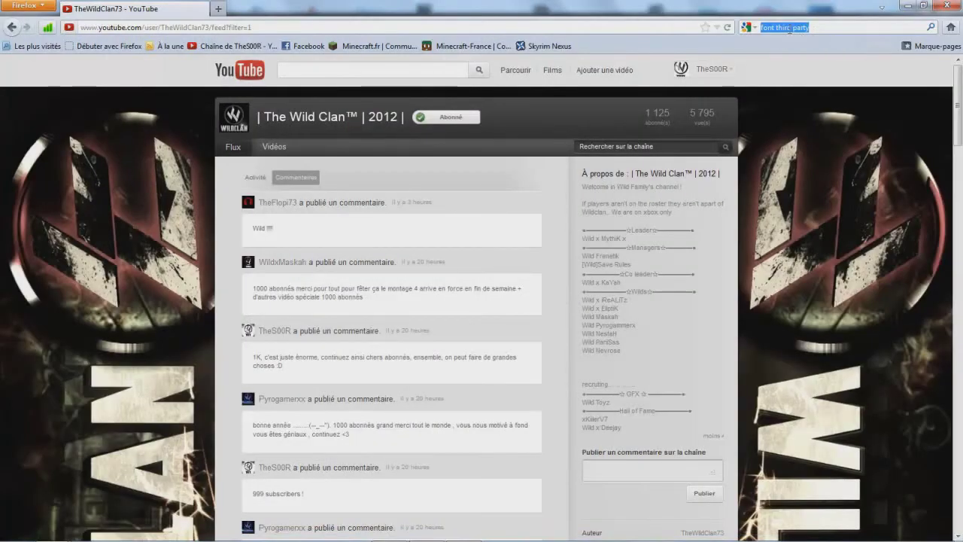
pyautogui.press('Return')
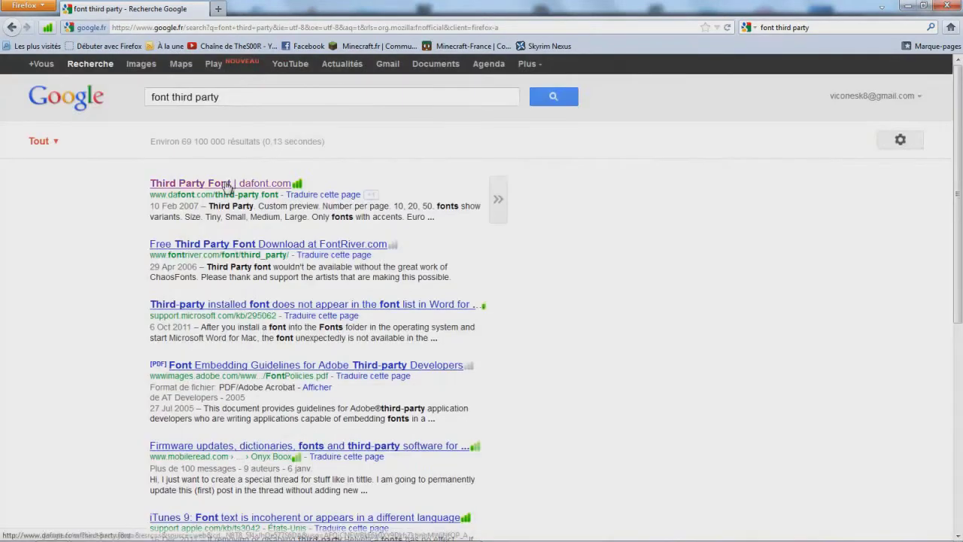
pyautogui.click(227, 185)
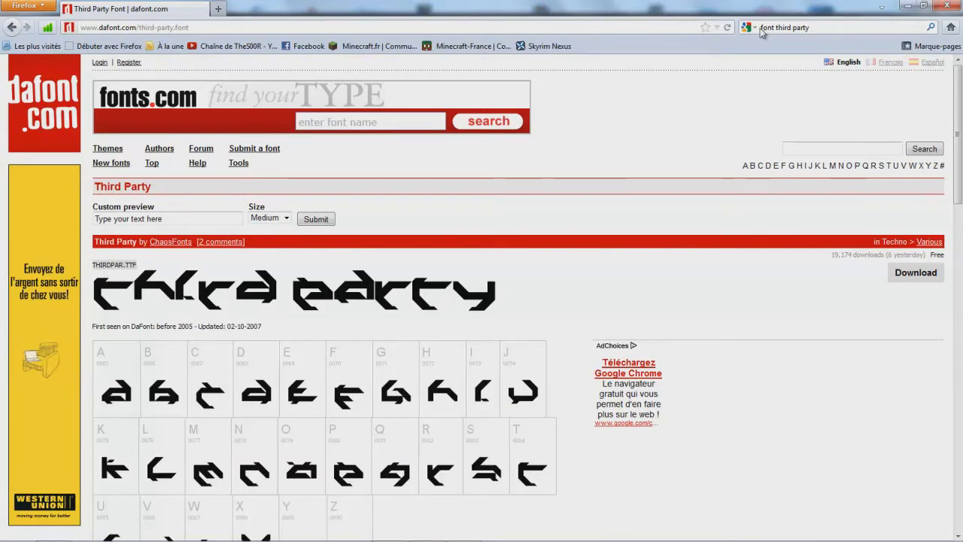
pyautogui.scroll(-2, 293, 205)
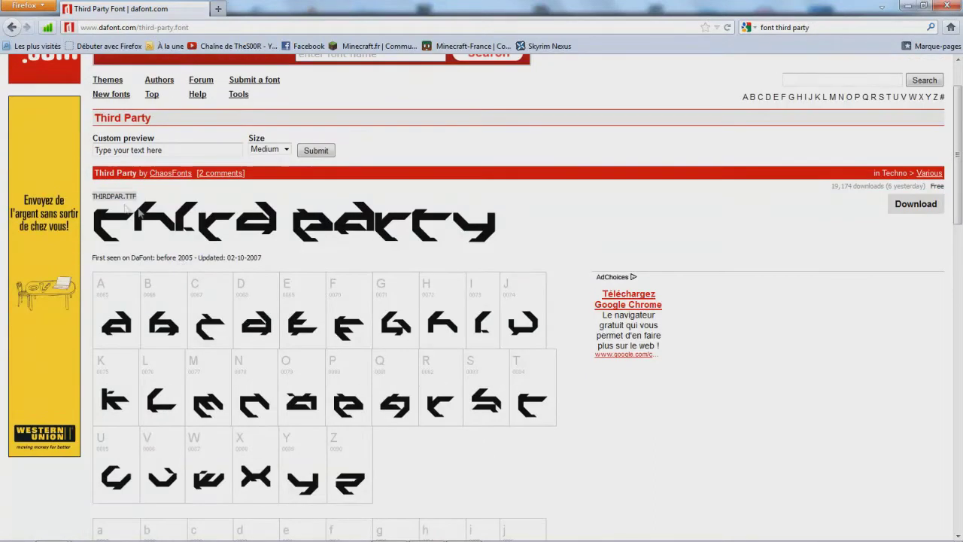
pyautogui.click(916, 204)
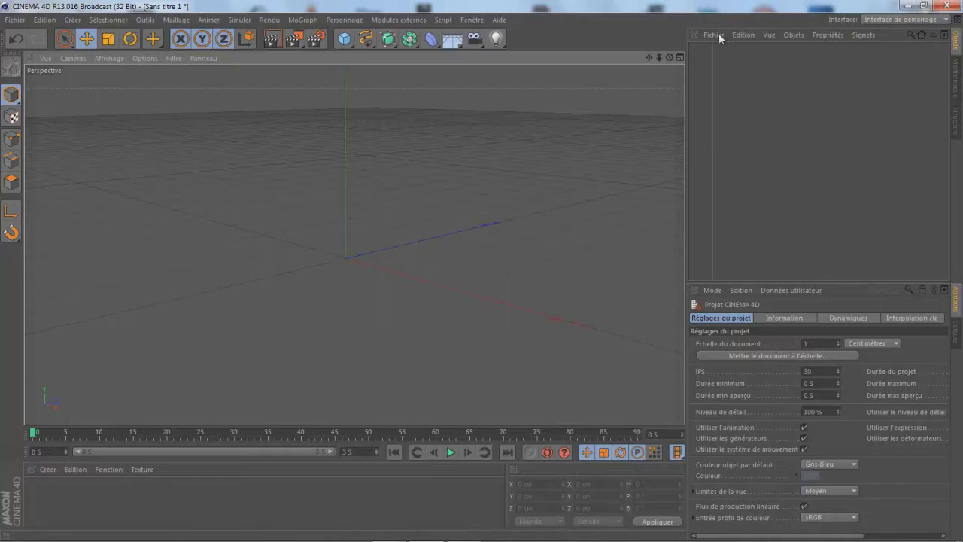
# Add a MoGraph MoText object reading Texte and raise its depth from 20 to 40
pyautogui.click(718, 33)
pyautogui.click(322, 23)
pyautogui.click(317, 27)
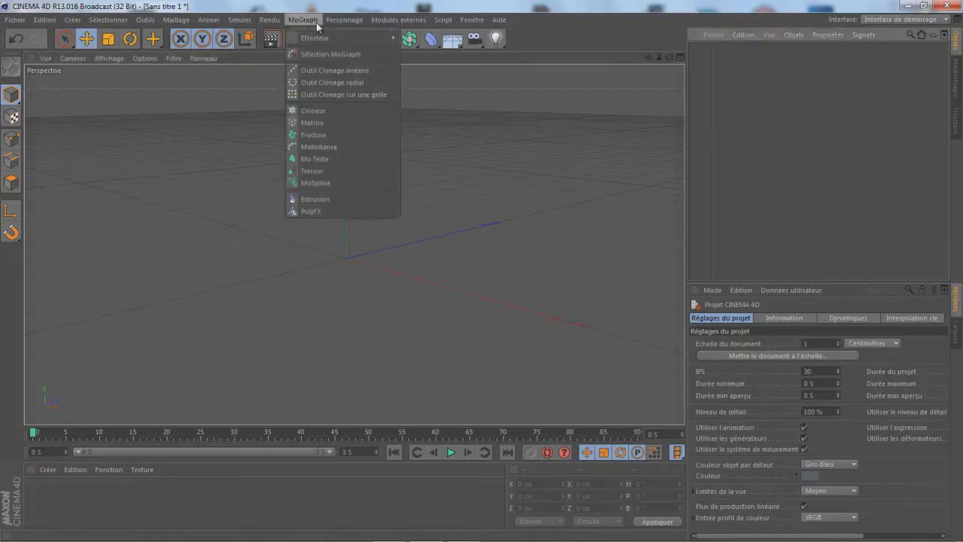
pyautogui.click(321, 157)
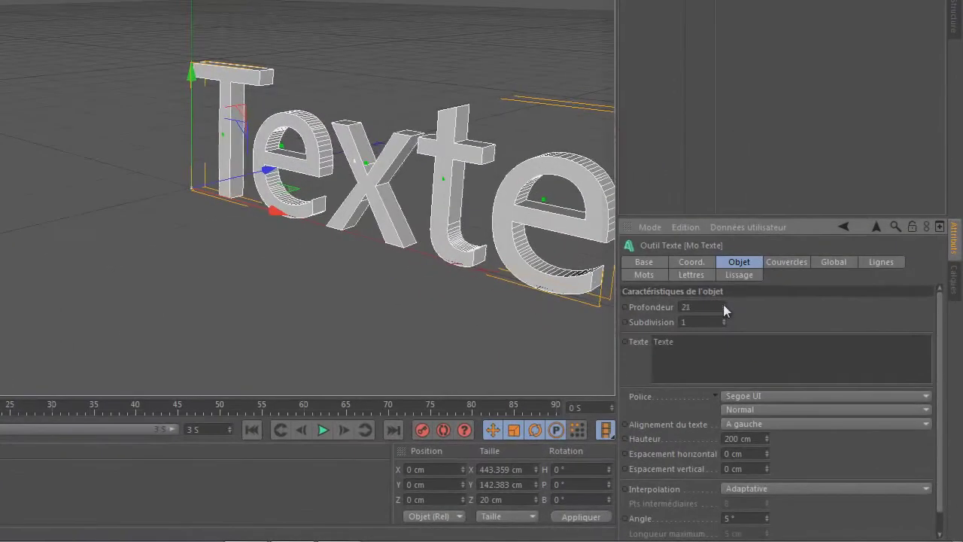
pyautogui.moveTo(723, 304); pyautogui.dragTo(724, 302)
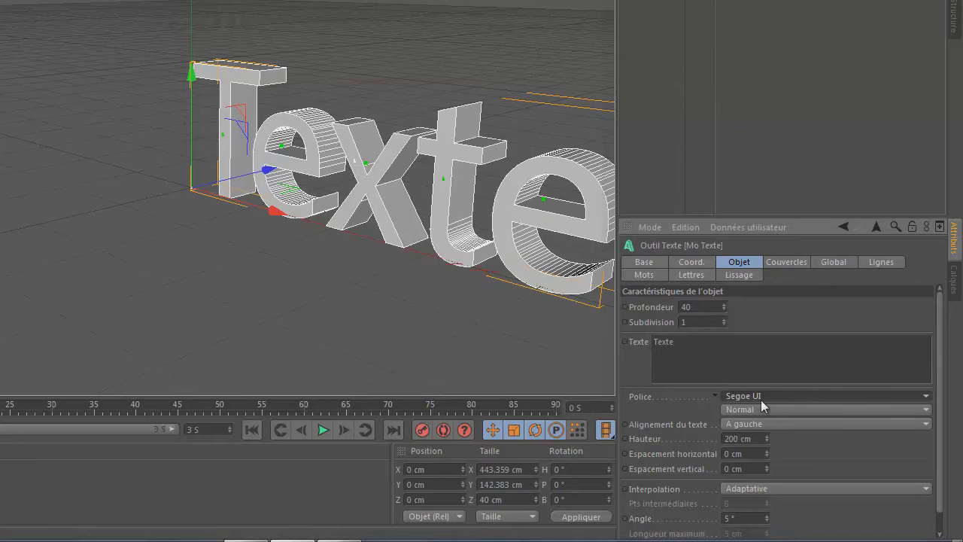
pyautogui.click(743, 397)
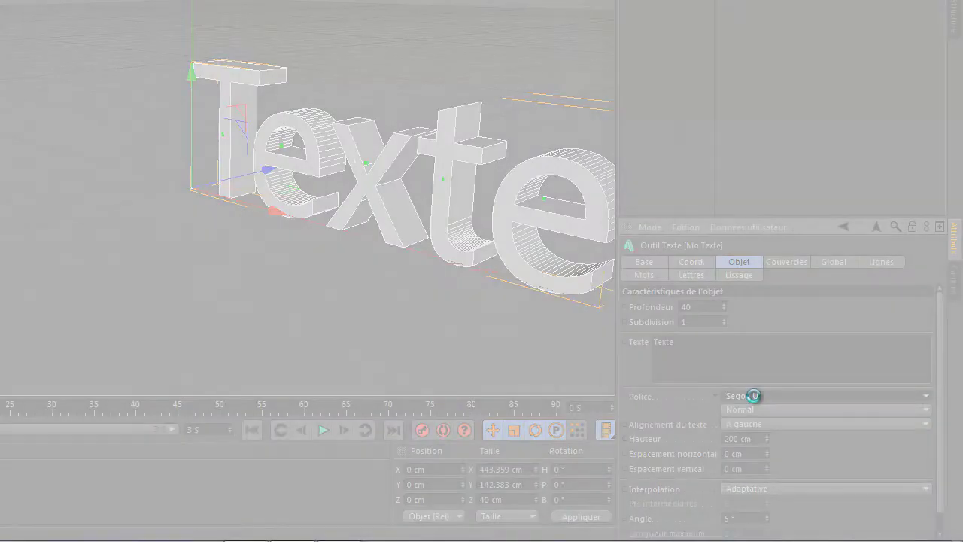
# Switch the text's font to Cafe Nero M54 and frame the capitalised TEXTE word in view
pyautogui.scroll(10, 845, 249)
pyautogui.scroll(3, 844, 243)
pyautogui.scroll(3, 844, 243)
pyautogui.scroll(5, 843, 243)
pyautogui.scroll(2, 839, 218)
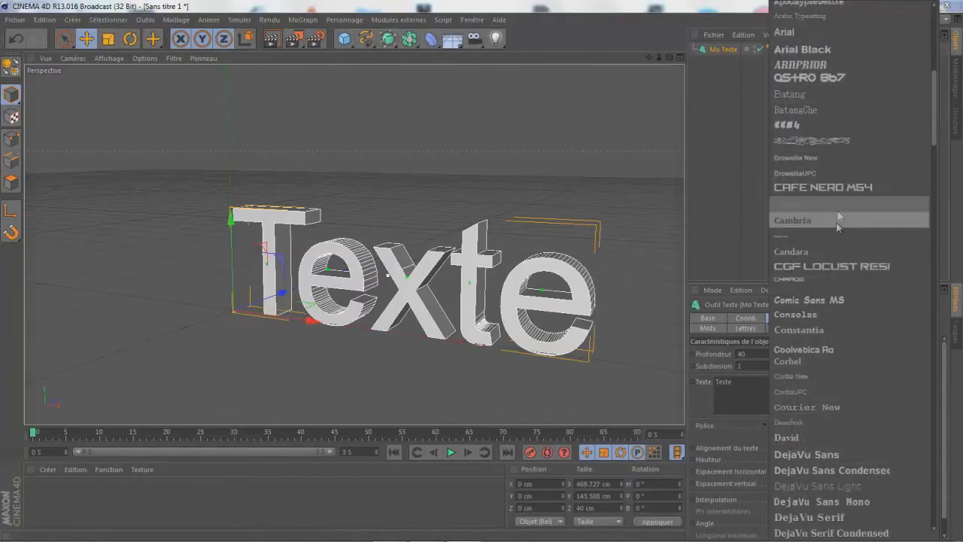
pyautogui.click(875, 189)
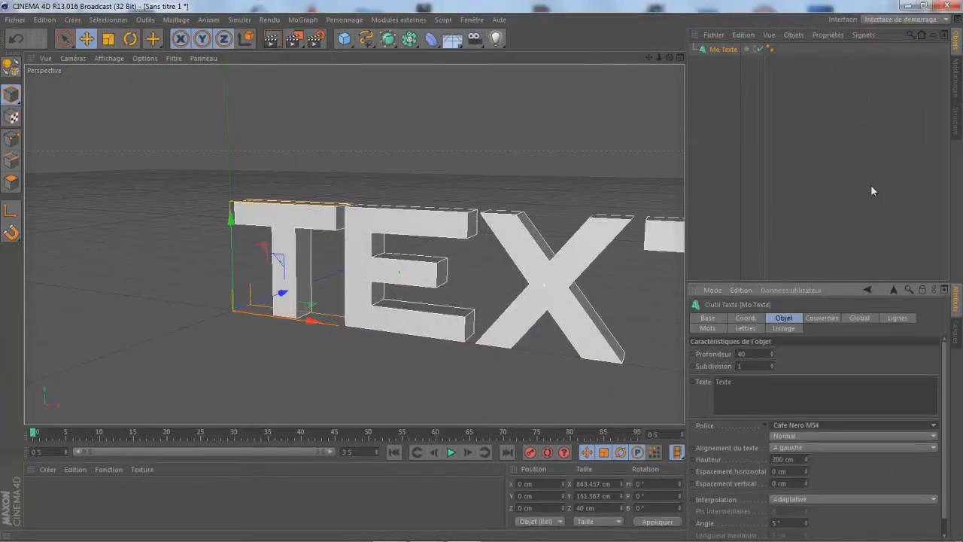
pyautogui.moveTo(648, 57)
pyautogui.mouseDown()
pyautogui.moveTo(653, 122)
pyautogui.moveTo(648, 57)
pyautogui.mouseUp()
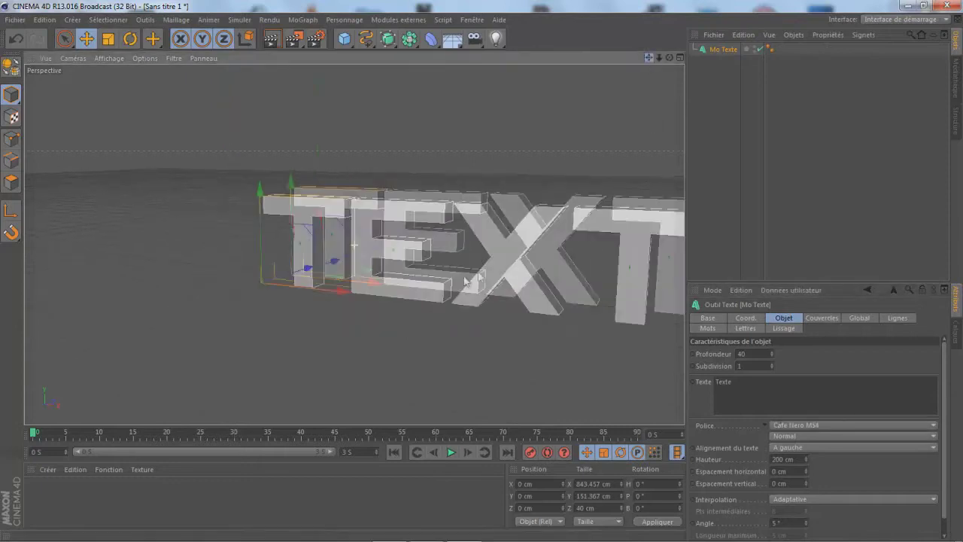
pyautogui.moveTo(467, 282); pyautogui.dragTo(485, 275)
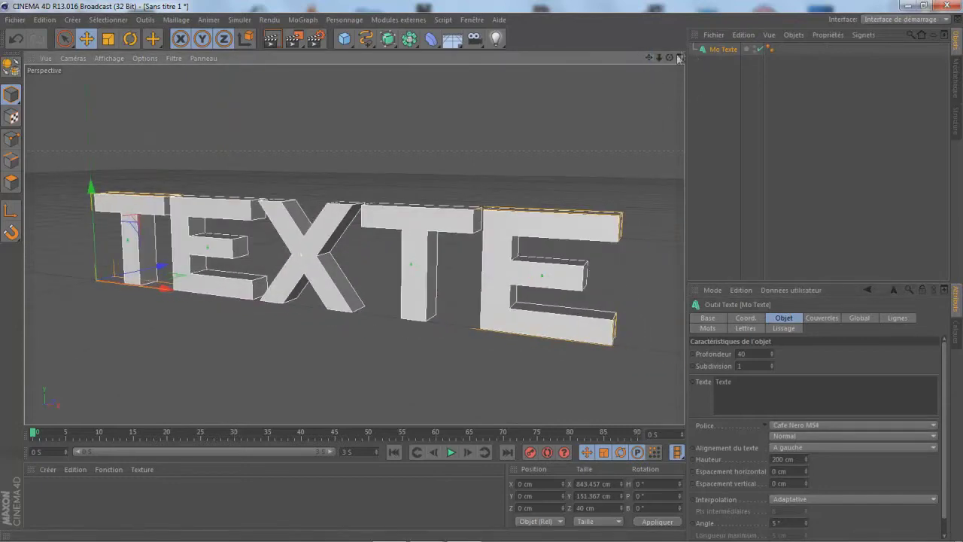
pyautogui.moveTo(668, 66)
pyautogui.mouseDown()
pyautogui.moveTo(483, 277)
pyautogui.moveTo(534, 198)
pyautogui.mouseUp()
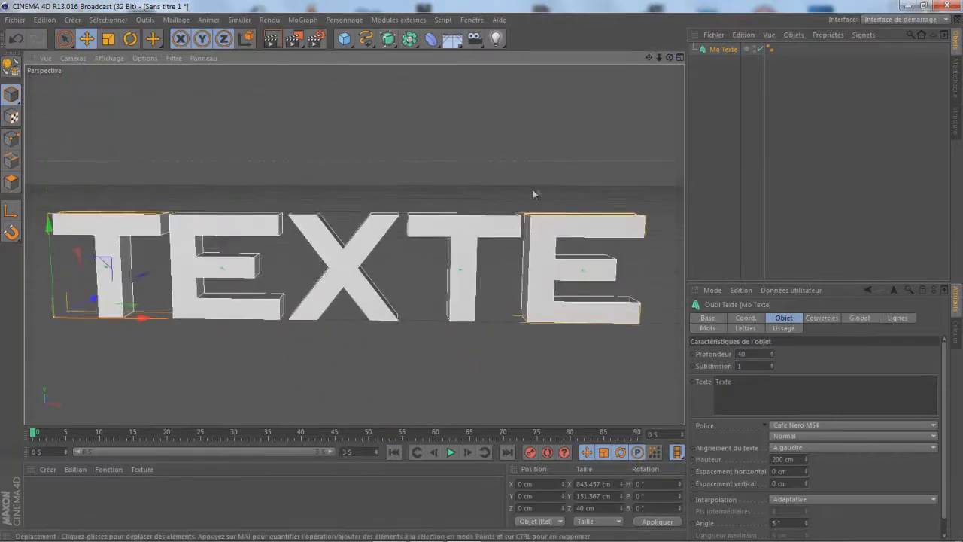
pyautogui.moveTo(652, 61); pyautogui.dragTo(482, 272)
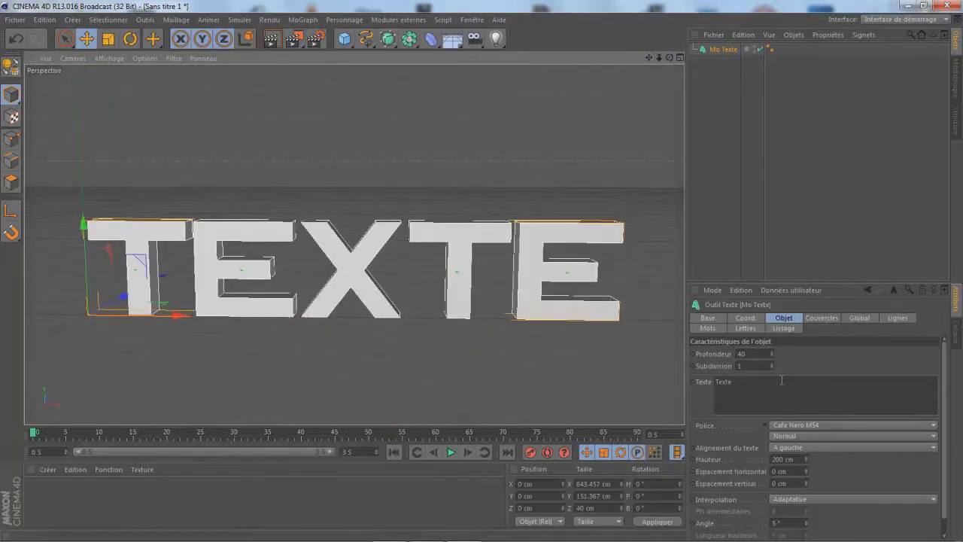
pyautogui.click(772, 392)
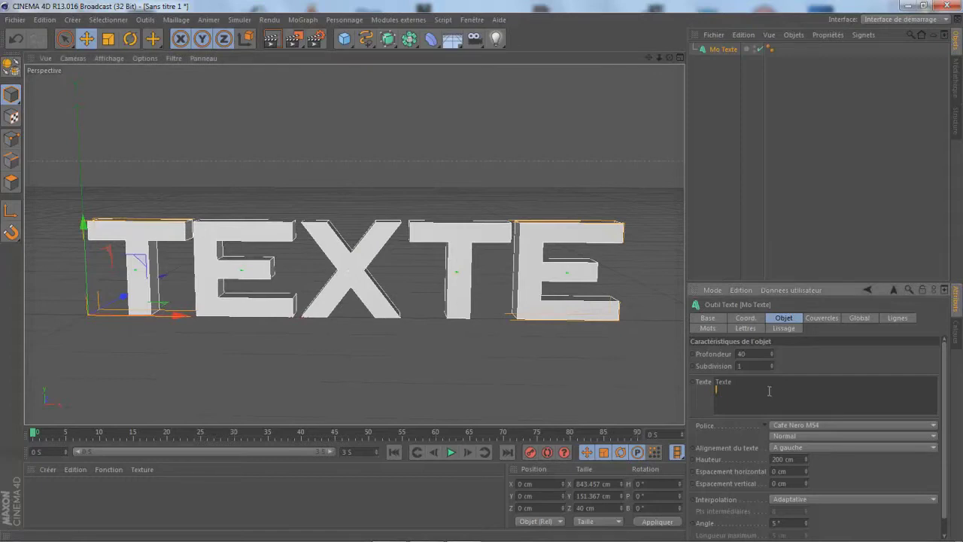
# Replace the 3D text's content with TUTORIEL
pyautogui.doubleClick(717, 382)
pyautogui.click(817, 364)
pyautogui.moveTo(599, 150)
pyautogui.mouseDown()
pyautogui.moveTo(482, 275)
pyautogui.moveTo(636, 86)
pyautogui.mouseUp()
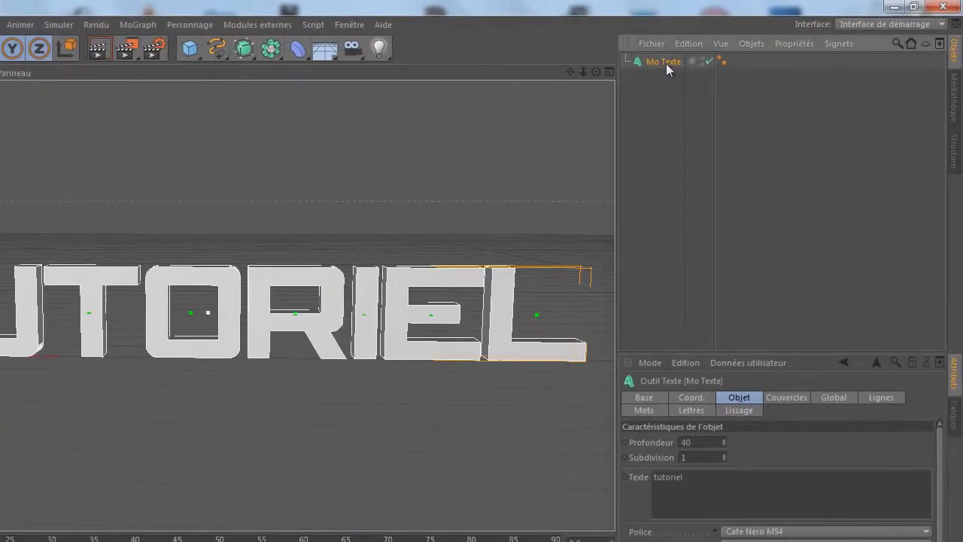
# Duplicate the TUTORIEL text object and make the copy's extrusion shallower
pyautogui.hotkey('ctrl', 'c')
pyautogui.hotkey('ctrl', 'v')
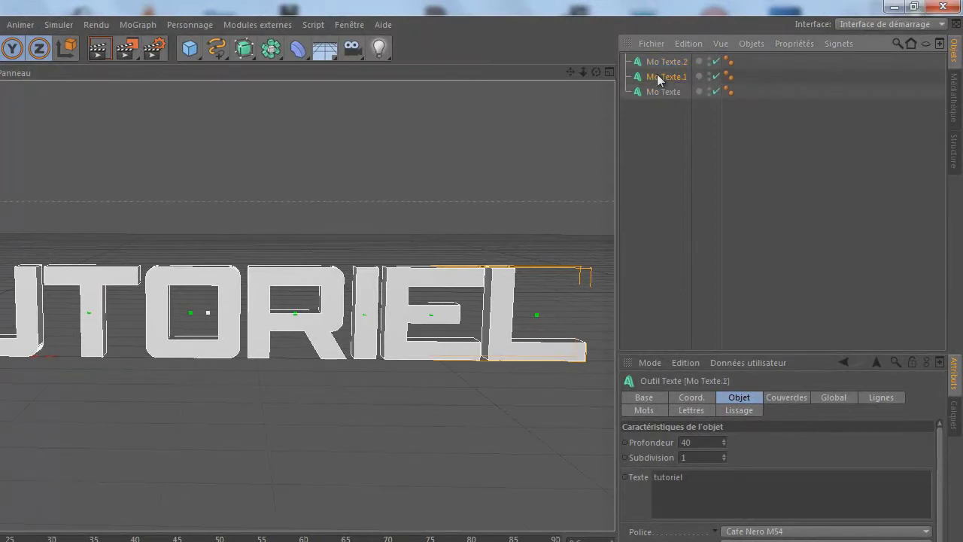
pyautogui.moveTo(724, 444); pyautogui.dragTo(724, 445)
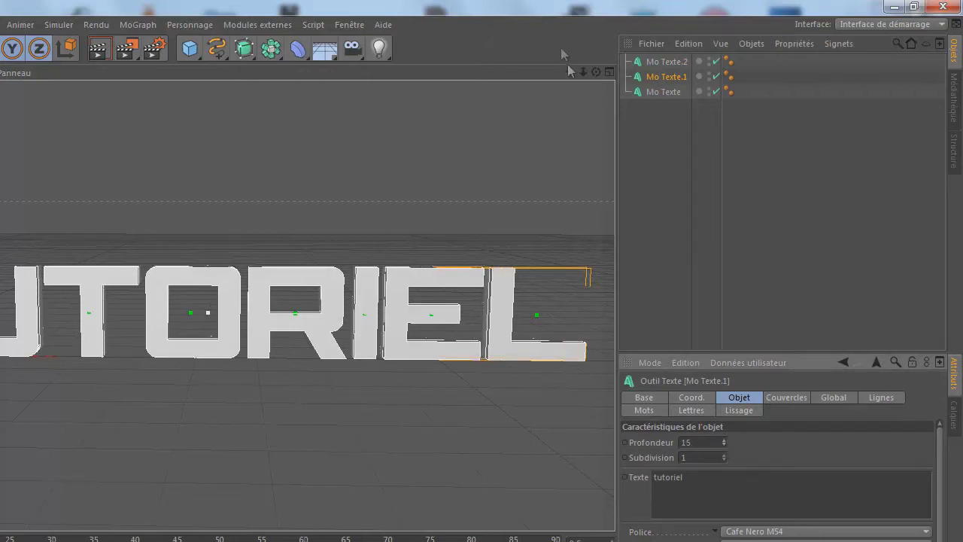
pyautogui.moveTo(596, 73); pyautogui.dragTo(370, 268)
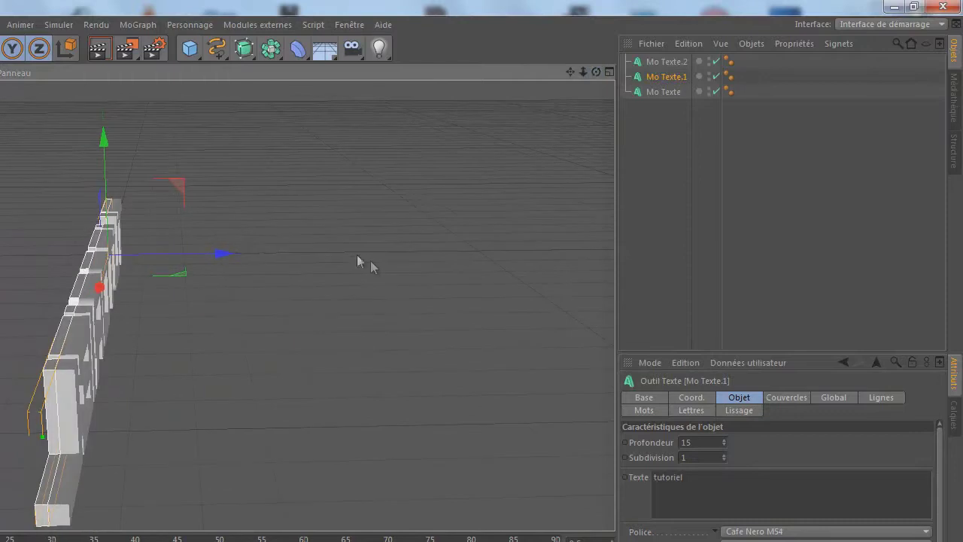
pyautogui.moveTo(228, 258); pyautogui.dragTo(226, 260)
# Set Mo Texte.2's depth to 15 and shift it sideways along X
pyautogui.click(670, 62)
pyautogui.moveTo(726, 442); pyautogui.dragTo(725, 449)
pyautogui.moveTo(224, 256); pyautogui.dragTo(240, 261)
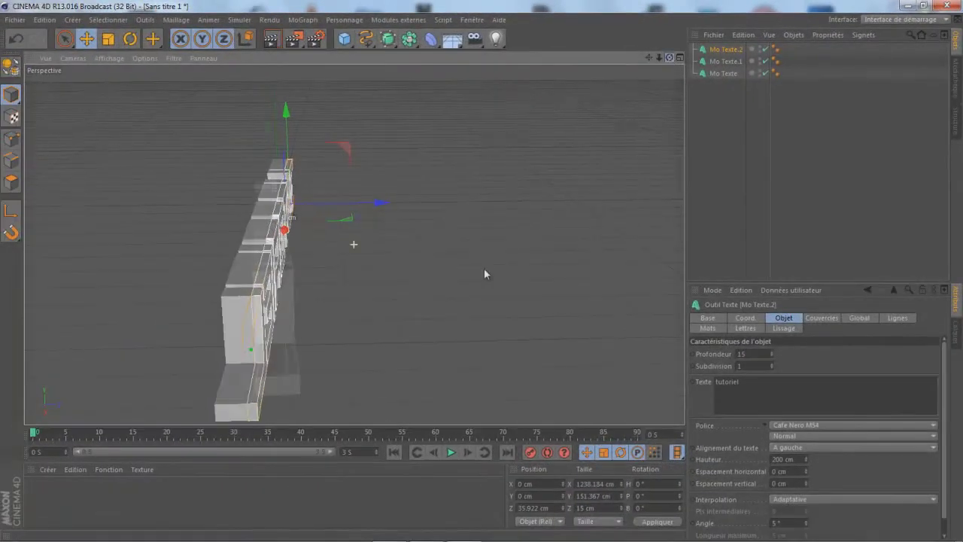
pyautogui.moveTo(484, 268); pyautogui.dragTo(482, 271)
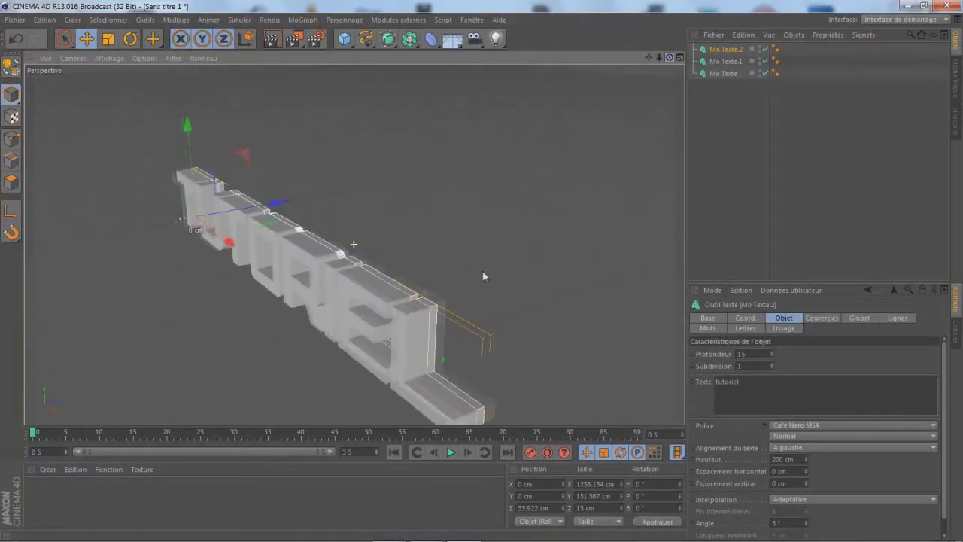
# Create a new material Mat with a saturated blue base colour
pyautogui.click(64, 487)
pyautogui.doubleClick(47, 487)
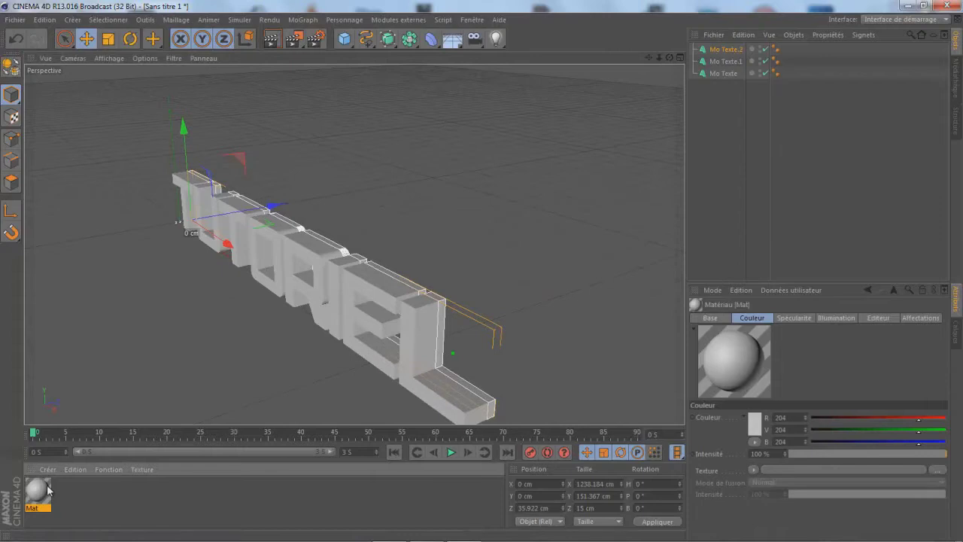
pyautogui.doubleClick(42, 490)
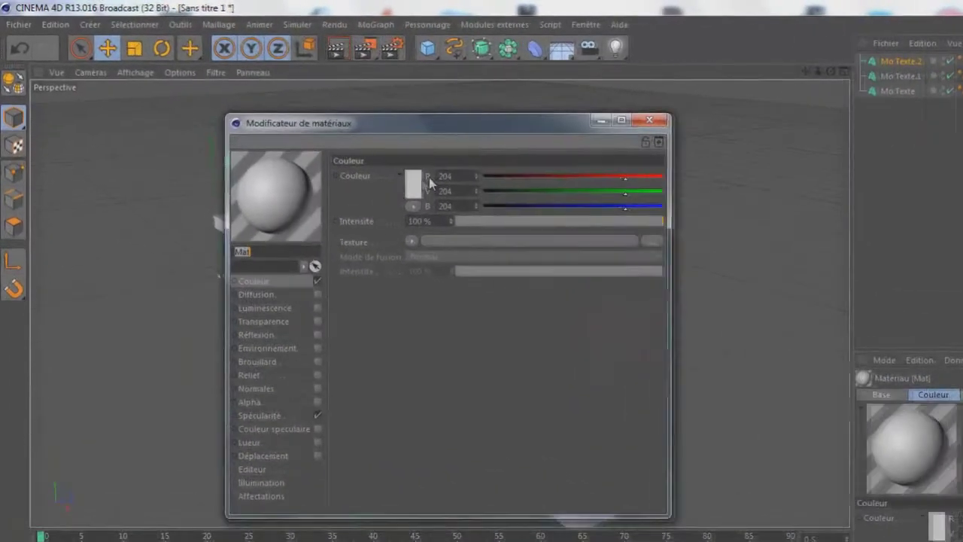
pyautogui.click(332, 148)
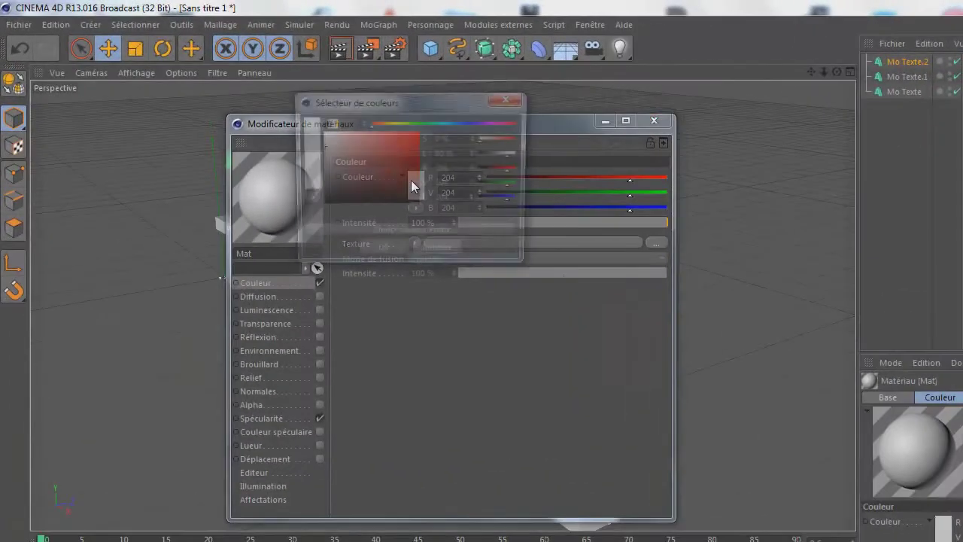
pyautogui.click(458, 122)
pyautogui.click(418, 132)
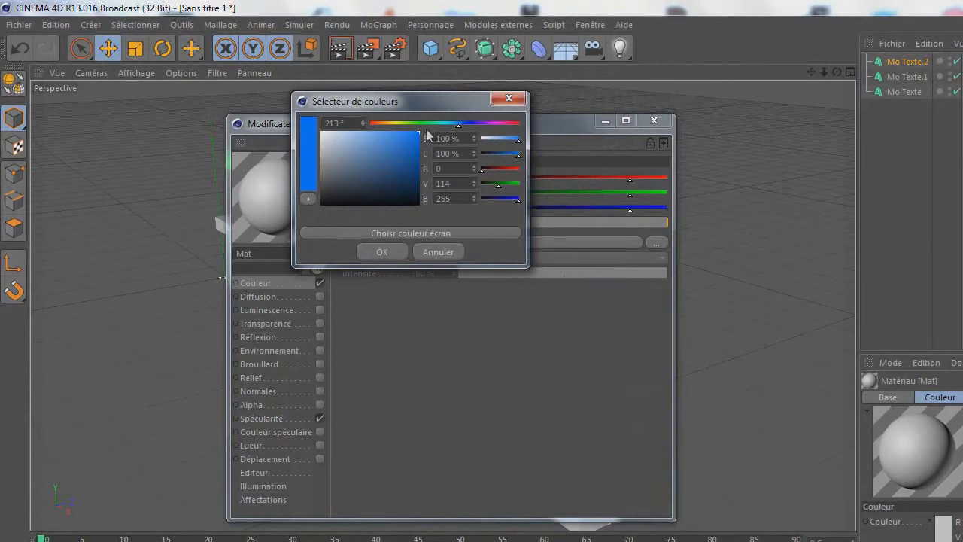
pyautogui.click(392, 249)
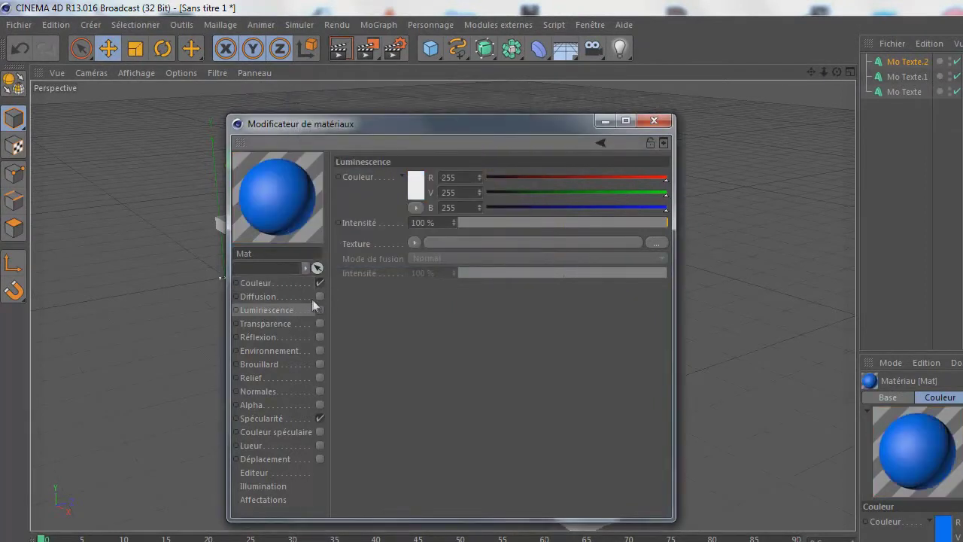
# Enable Mat's Luminescence with a light blue glow at 260%
pyautogui.click(317, 305)
pyautogui.click(418, 188)
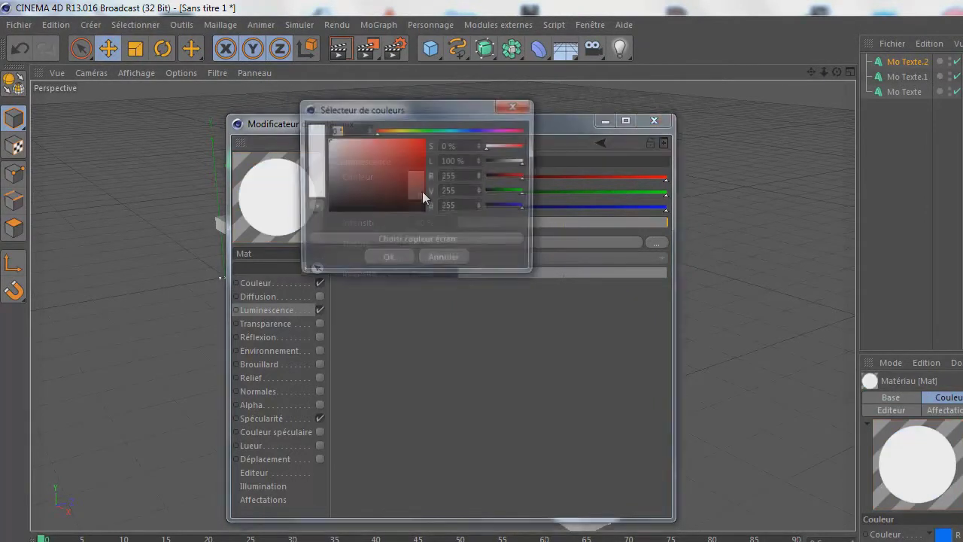
pyautogui.click(473, 130)
pyautogui.click(425, 139)
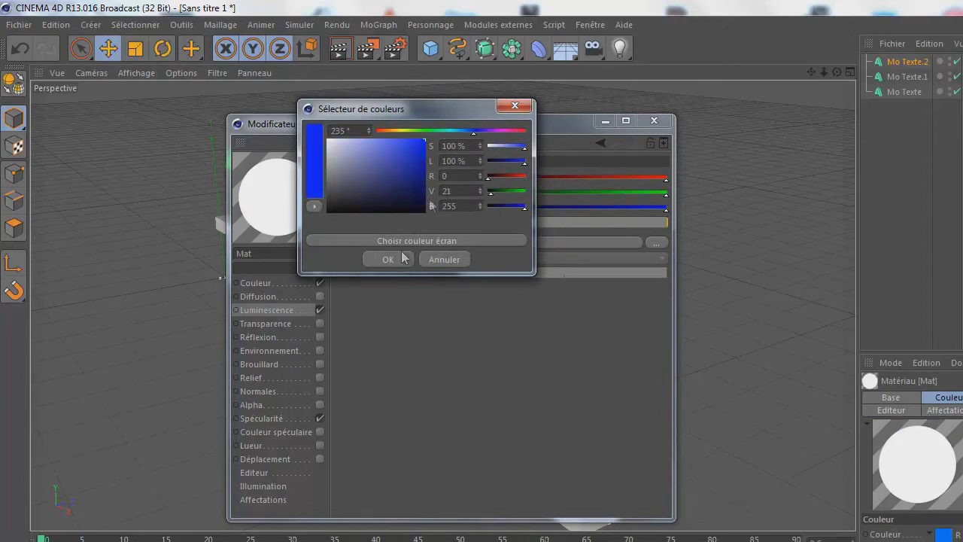
pyautogui.click(456, 130)
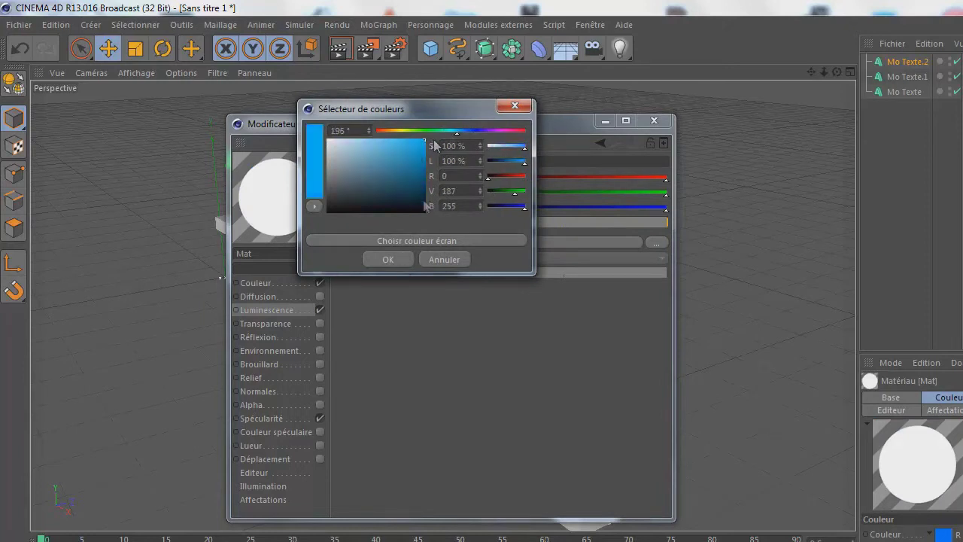
pyautogui.click(388, 258)
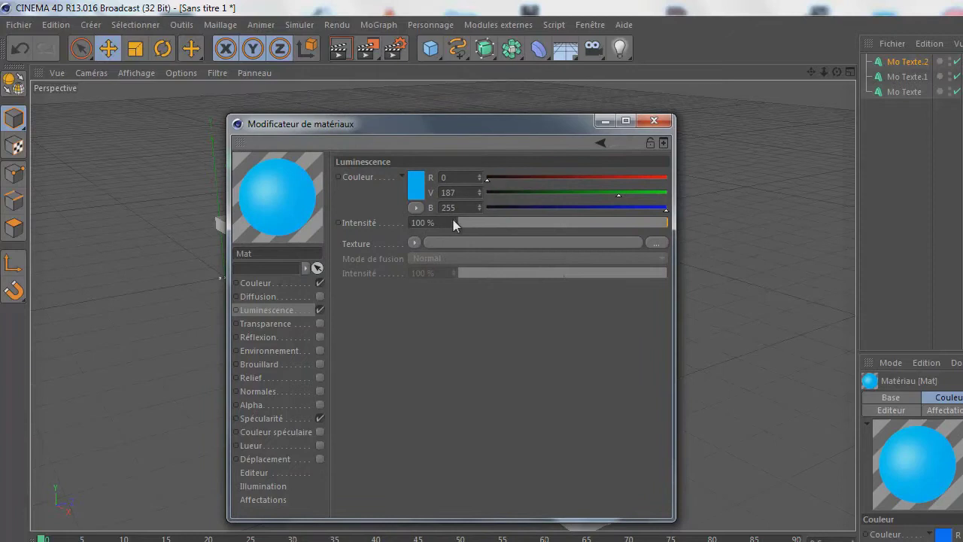
pyautogui.write('255')
pyautogui.press('Return')
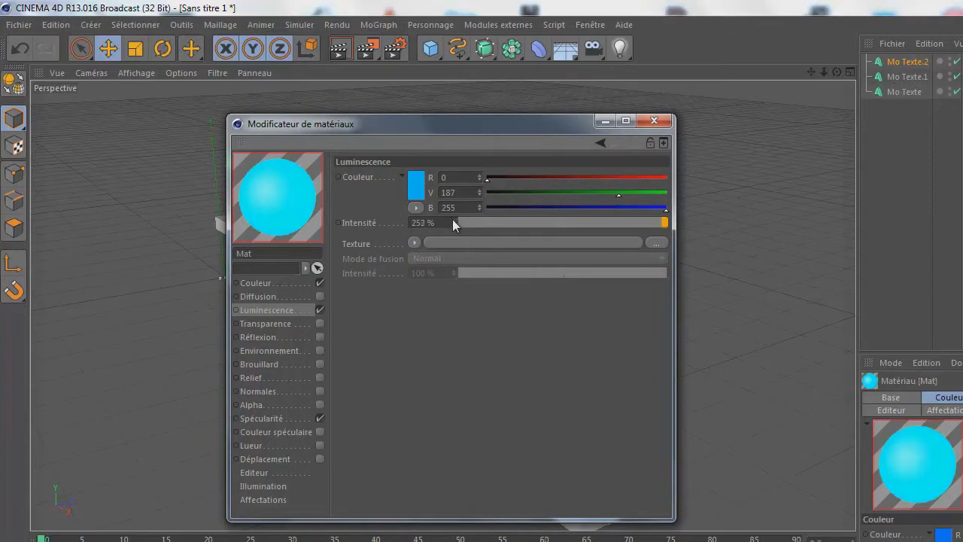
pyautogui.write('260')
pyautogui.press('Return')
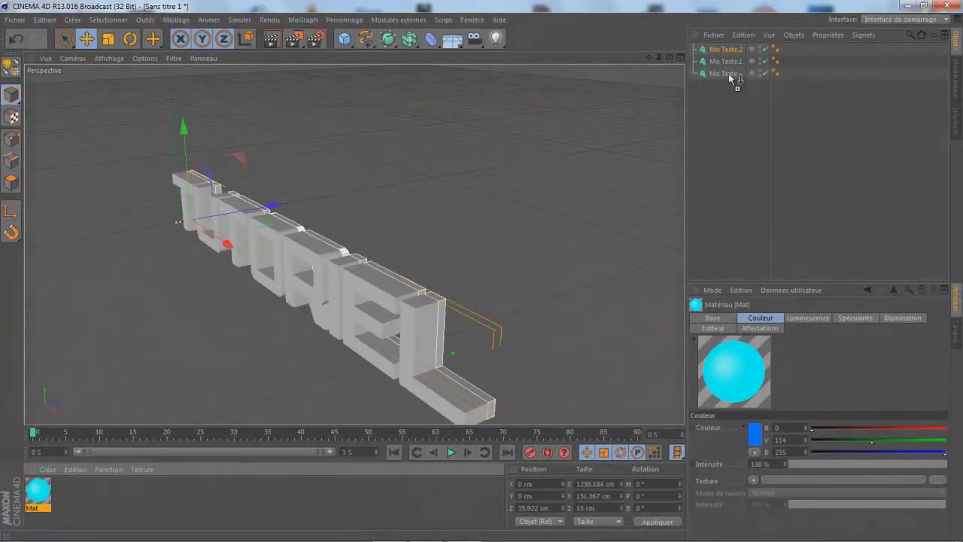
# Apply the Mat material to the original Mo Texte object
pyautogui.moveTo(728, 76); pyautogui.dragTo(726, 73)
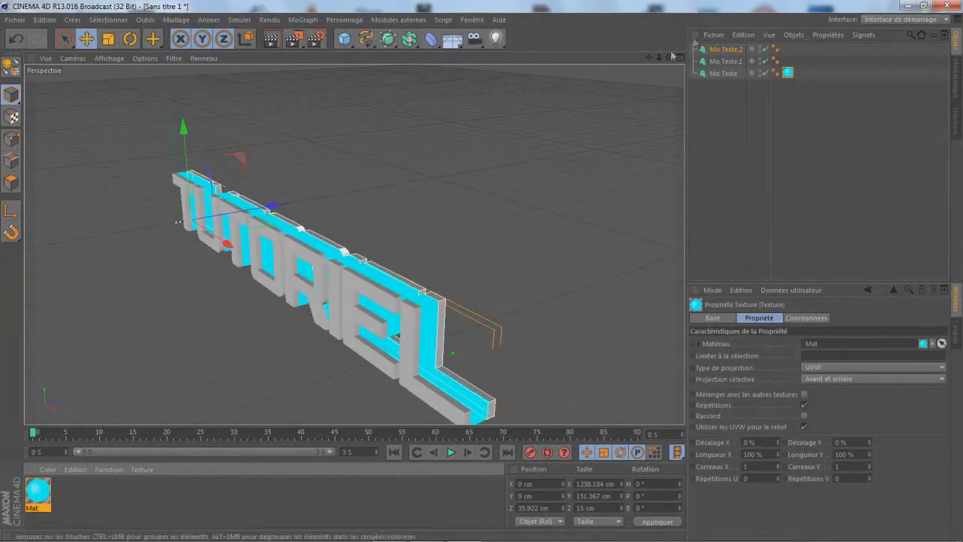
pyautogui.moveTo(484, 273); pyautogui.dragTo(338, 267)
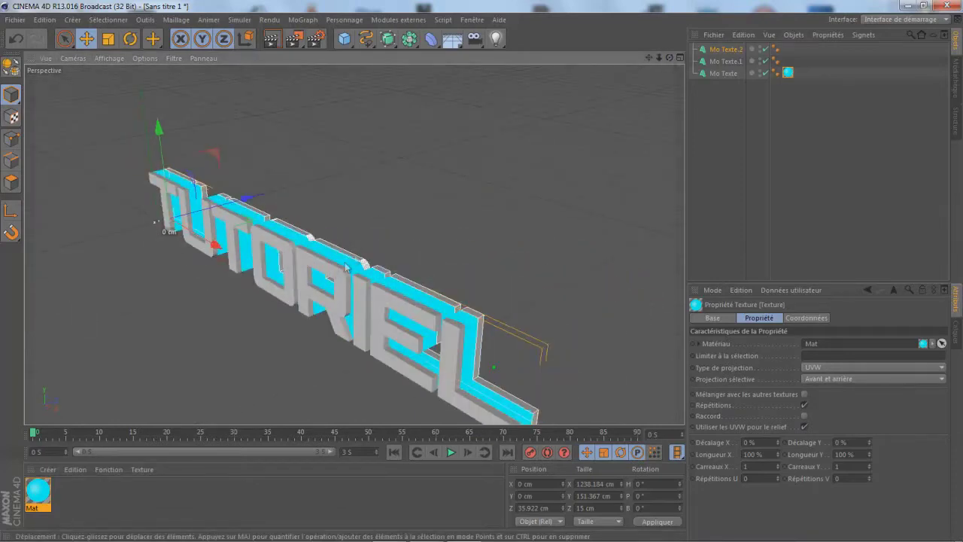
pyautogui.click(96, 507)
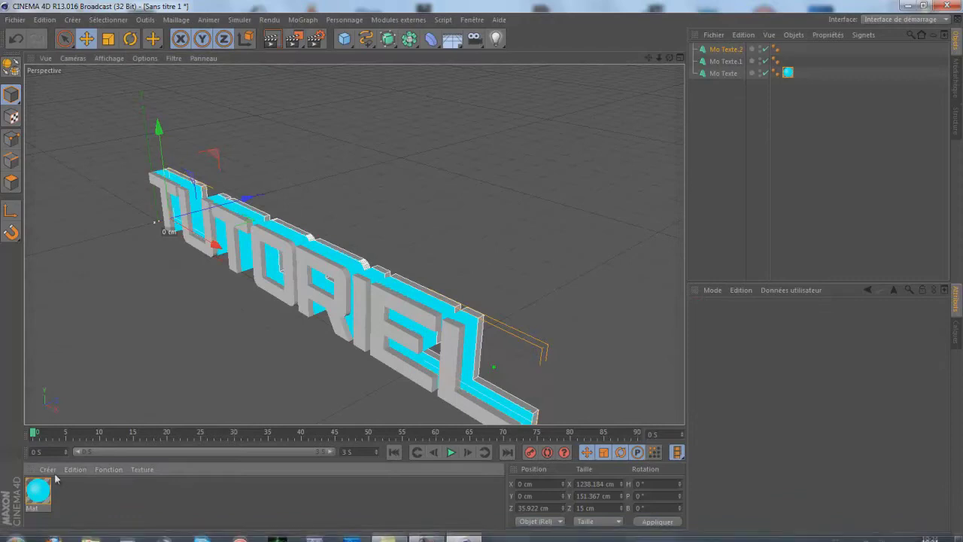
# Load the pro couleur materials from ToYz Pack ! > C4D > MATERIAUX via Charger matériaux
pyautogui.click(108, 469)
pyautogui.click(48, 469)
pyautogui.click(85, 478)
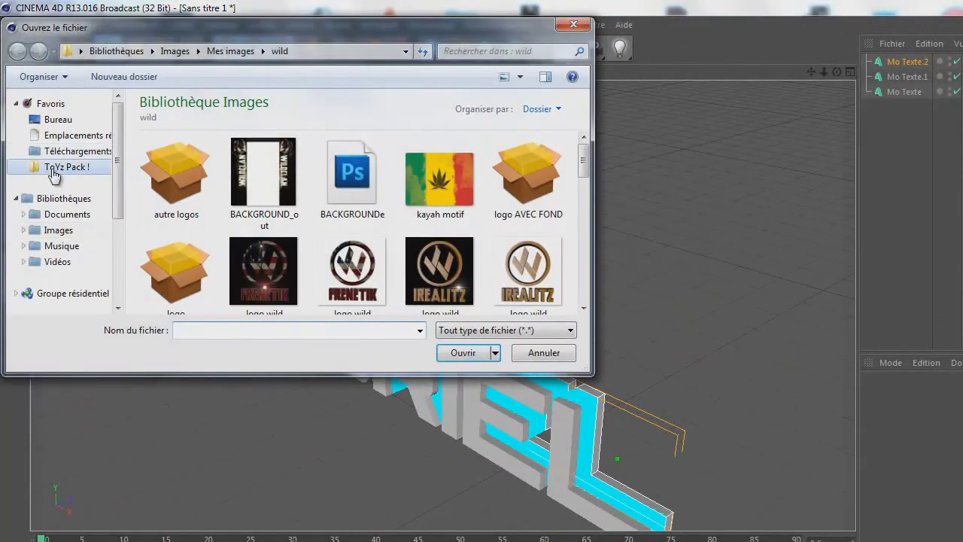
pyautogui.click(53, 170)
pyautogui.doubleClick(226, 184)
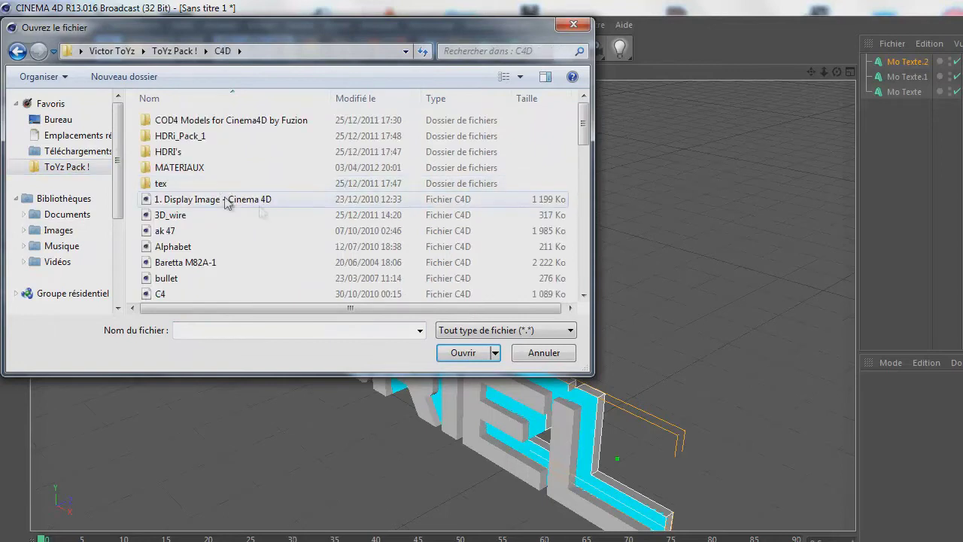
pyautogui.scroll(-3, 406, 204)
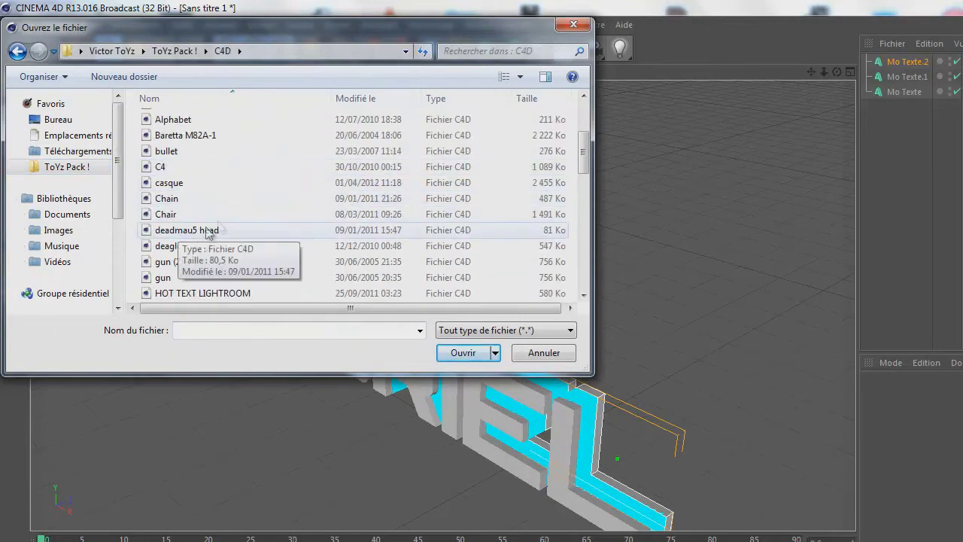
pyautogui.scroll(3, 226, 151)
pyautogui.doubleClick(179, 167)
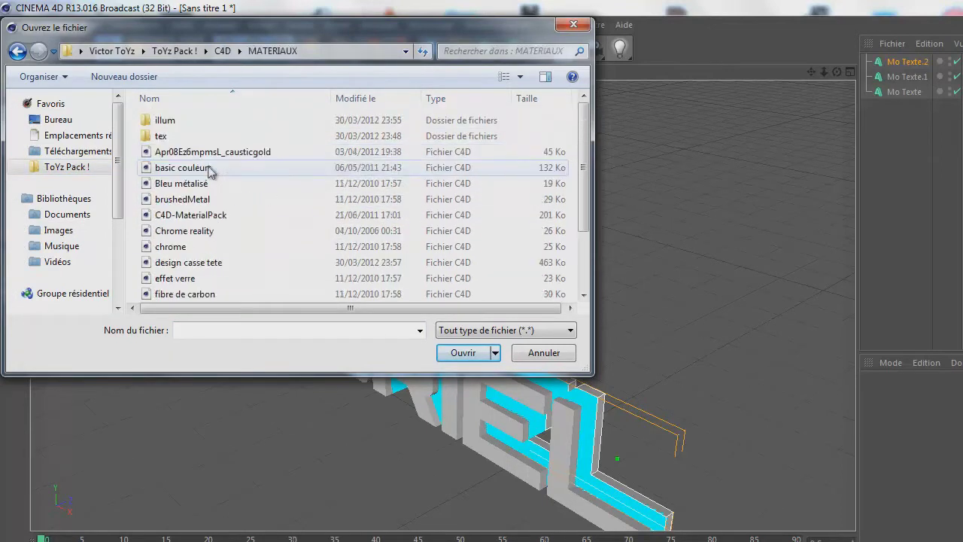
pyautogui.scroll(-1, 240, 204)
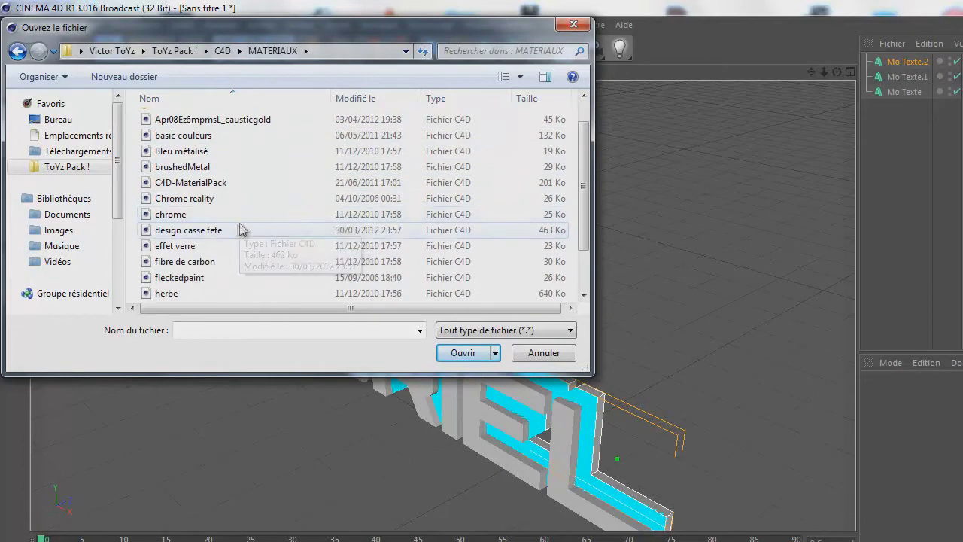
pyautogui.scroll(-1, 211, 240)
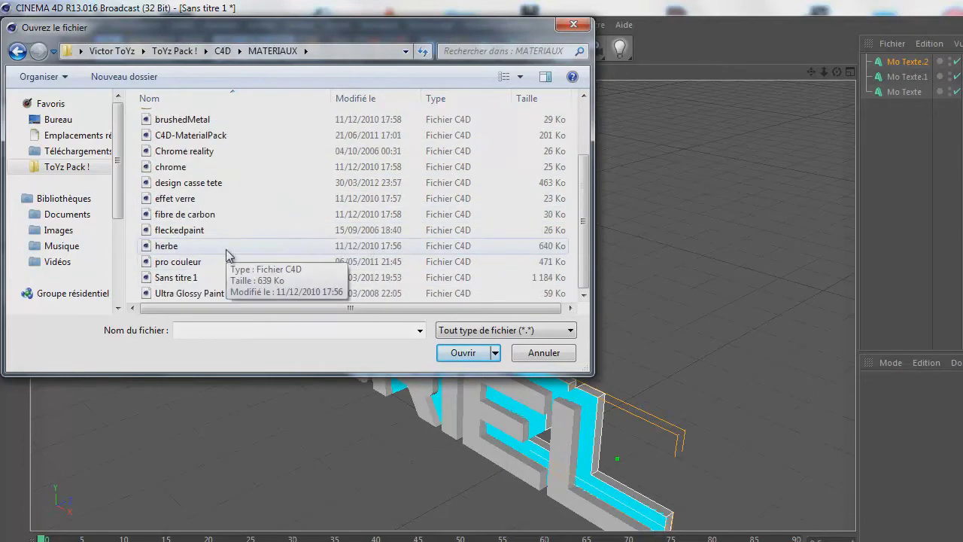
pyautogui.click(211, 261)
pyautogui.click(463, 352)
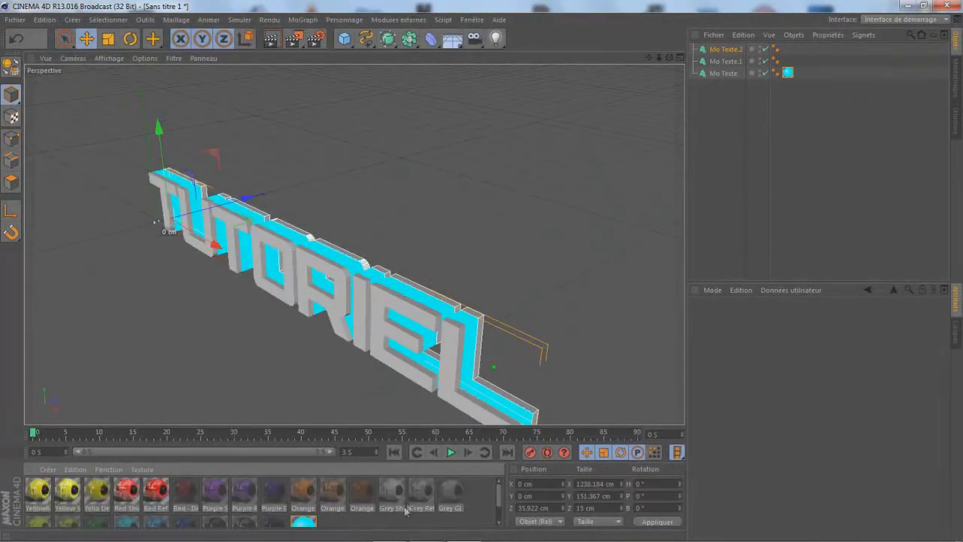
# Apply the Black GI material to Mo Texte.1
pyautogui.moveTo(669, 57)
pyautogui.mouseDown()
pyautogui.moveTo(481, 276)
pyautogui.moveTo(461, 57)
pyautogui.mouseUp()
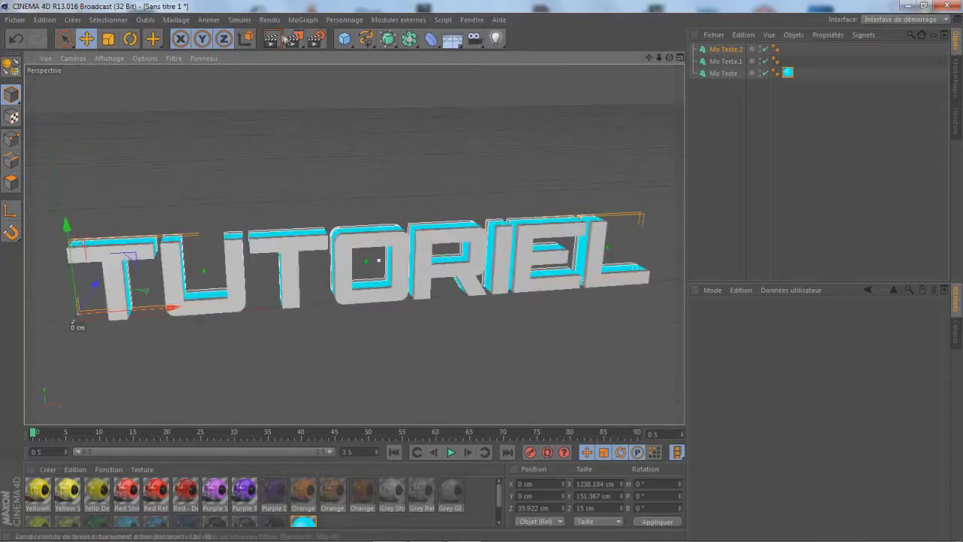
pyautogui.click(271, 38)
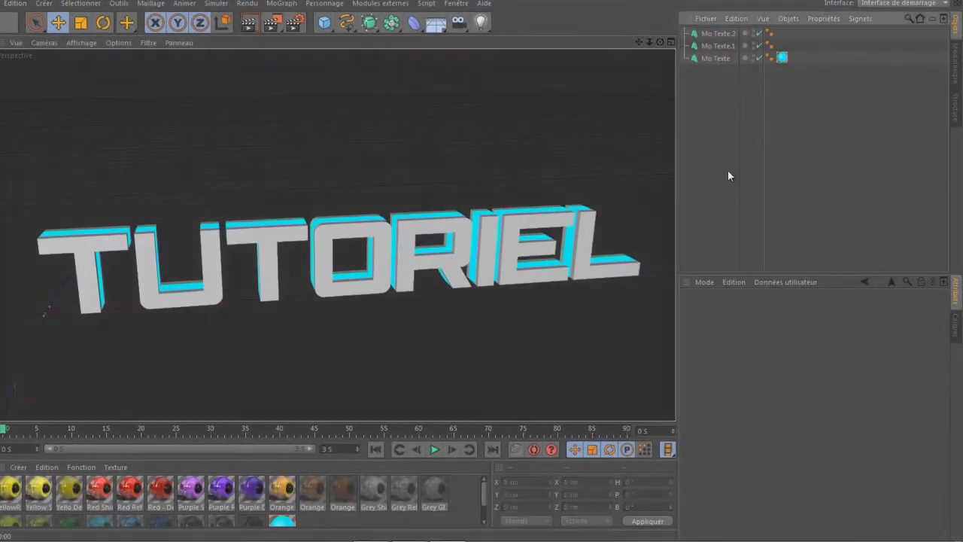
pyautogui.scroll(-1, 485, 502)
pyautogui.scroll(-1, 485, 503)
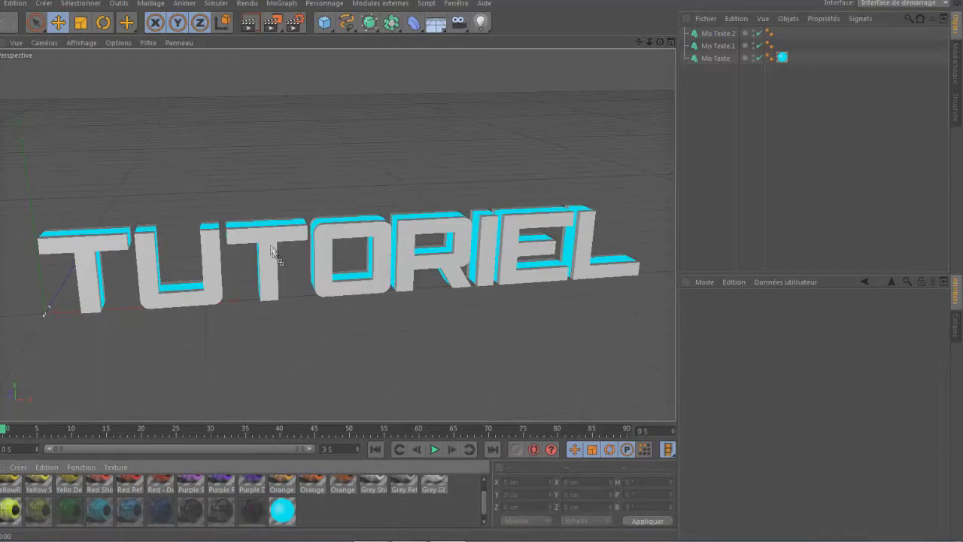
pyautogui.moveTo(274, 254); pyautogui.dragTo(298, 234)
# Apply Black GI to Mo Texte.2 and render a preview of the TUTORIEL lettering
pyautogui.moveTo(660, 41); pyautogui.dragTo(422, 203)
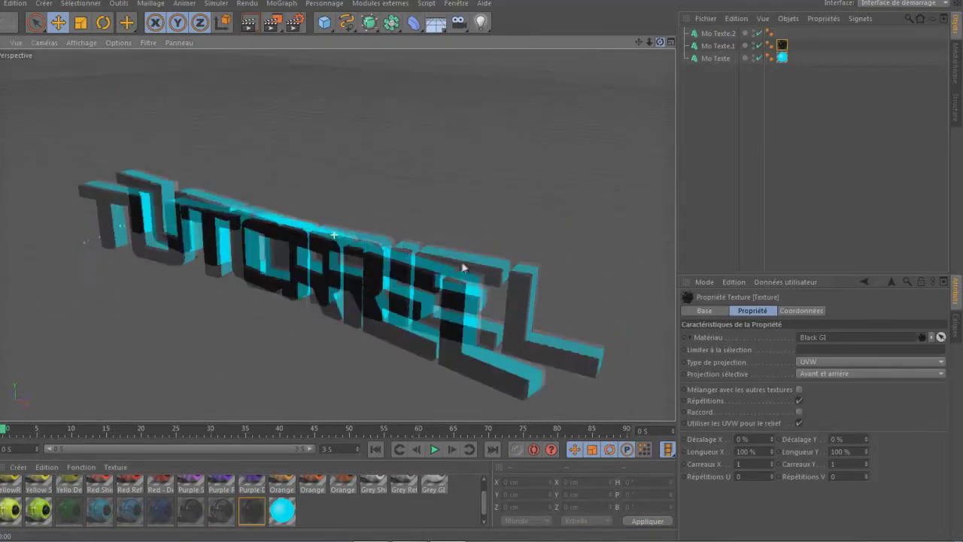
pyautogui.moveTo(253, 511); pyautogui.dragTo(266, 413)
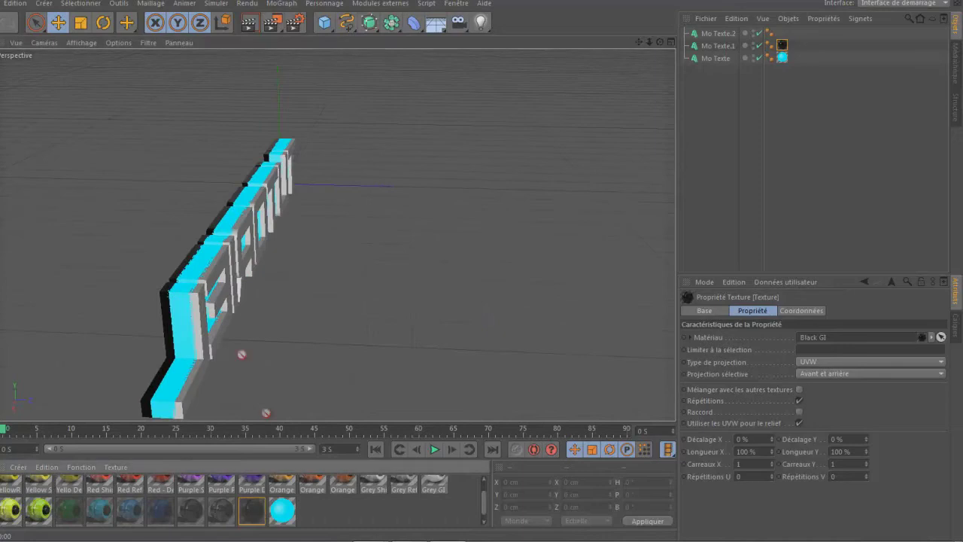
pyautogui.moveTo(214, 272); pyautogui.dragTo(219, 276)
pyautogui.moveTo(660, 42)
pyautogui.mouseDown()
pyautogui.moveTo(473, 265)
pyautogui.moveTo(457, 264)
pyautogui.mouseUp()
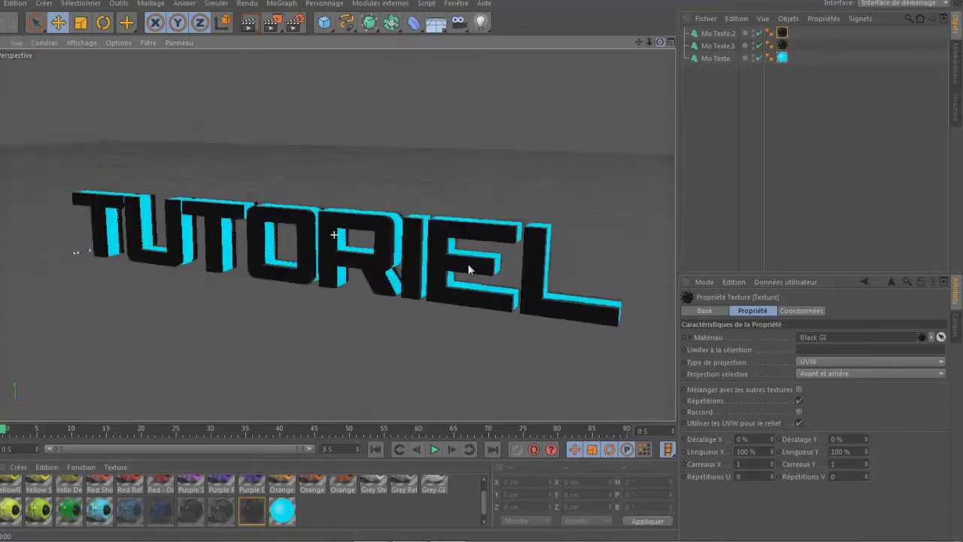
pyautogui.click(251, 22)
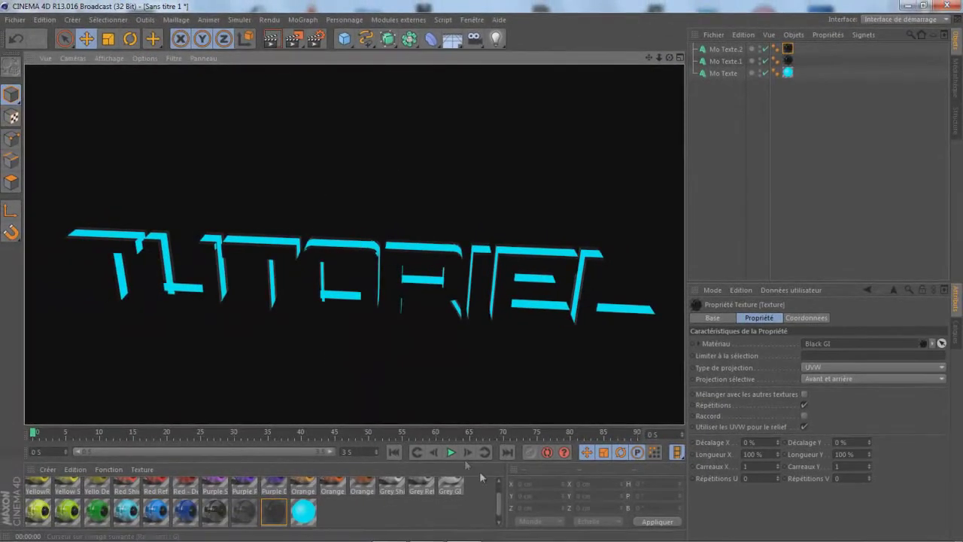
# Clear the render preview and reframe the TUTORIEL text in a frontal editor view
pyautogui.click(510, 371)
pyautogui.moveTo(500, 280); pyautogui.dragTo(482, 277)
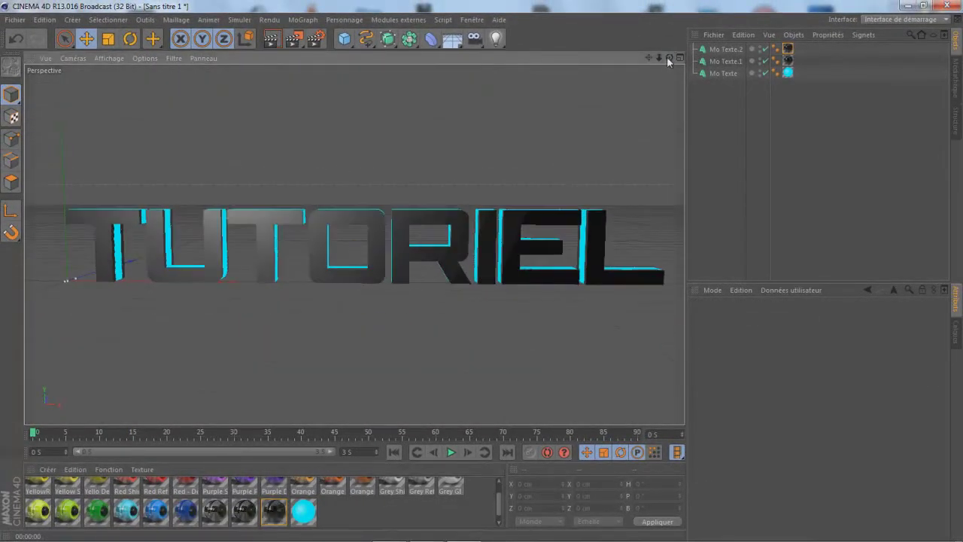
pyautogui.scroll(-1, 343, 524)
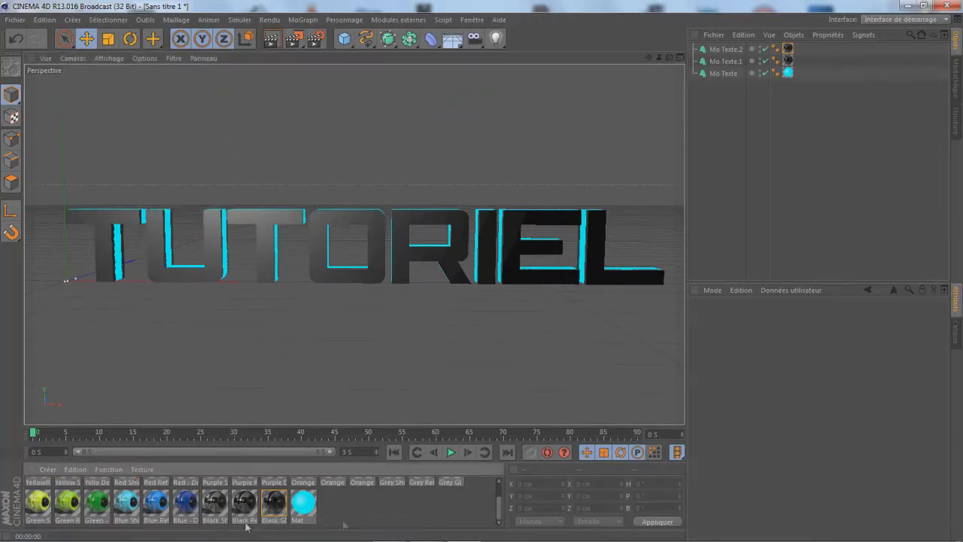
pyautogui.moveTo(481, 271); pyautogui.dragTo(482, 277)
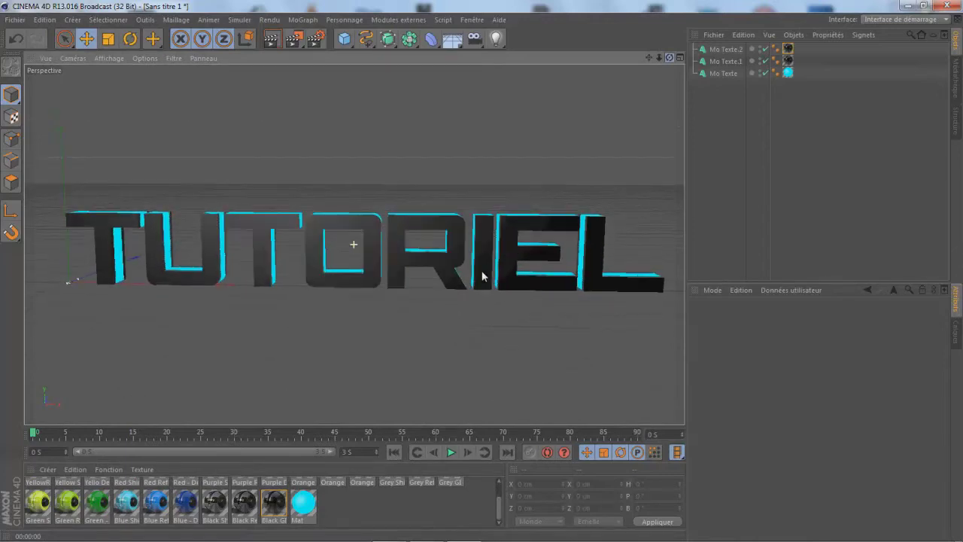
pyautogui.moveTo(649, 58)
pyautogui.mouseDown()
pyautogui.moveTo(481, 273)
pyautogui.moveTo(556, 112)
pyautogui.mouseUp()
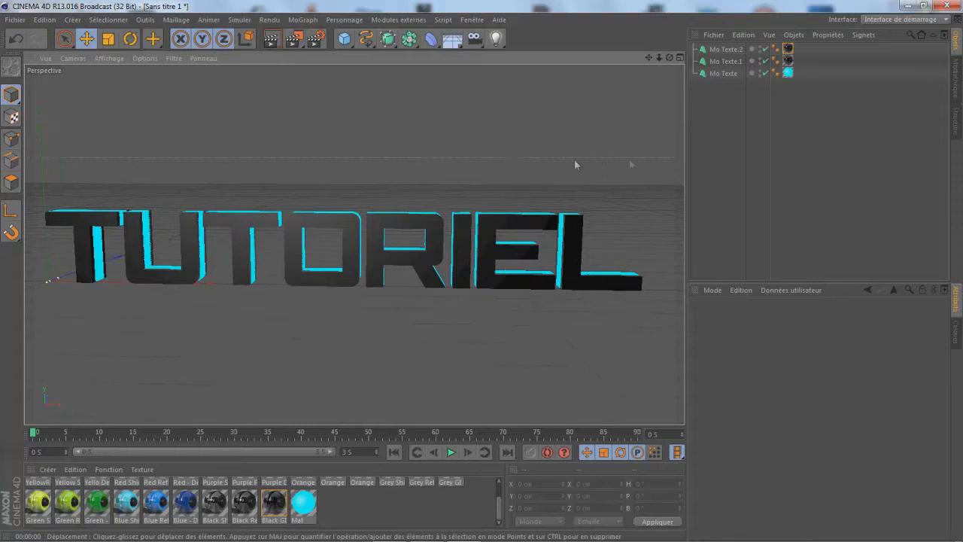
pyautogui.click(346, 40)
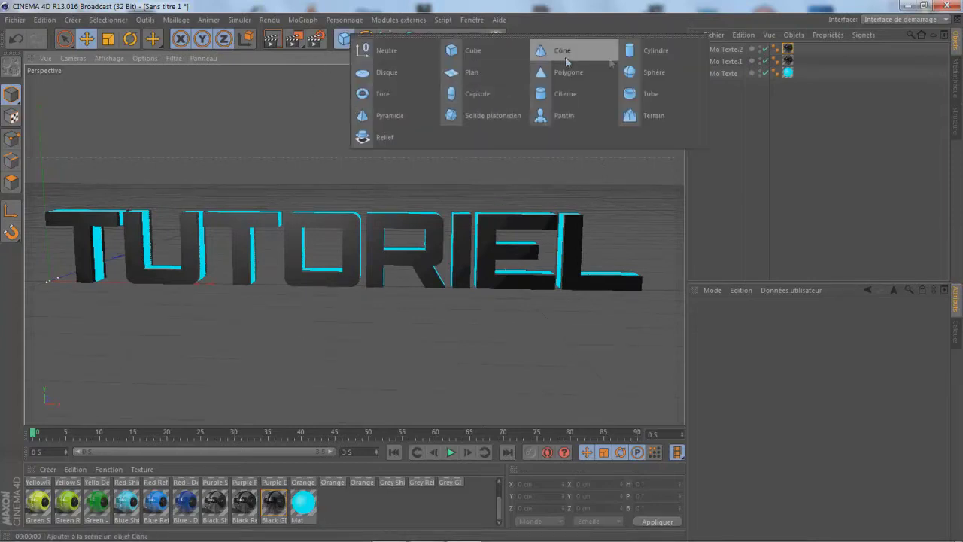
# Add a sphere, position it above the TUTORIEL text and raise its segments from 24 to 45
pyautogui.click(636, 74)
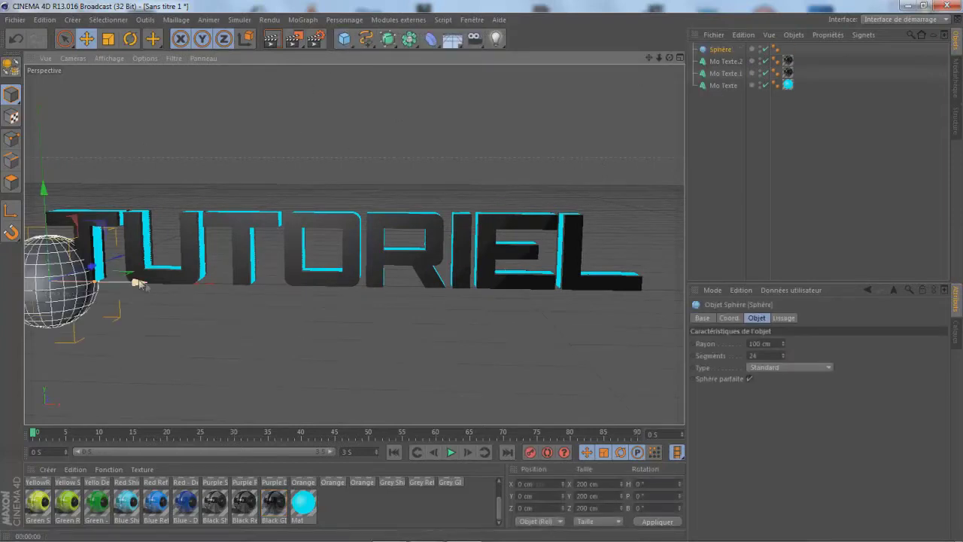
pyautogui.moveTo(140, 284); pyautogui.dragTo(601, 303)
pyautogui.moveTo(516, 194)
pyautogui.mouseDown()
pyautogui.moveTo(555, 73)
pyautogui.moveTo(555, 31)
pyautogui.mouseUp()
pyautogui.scroll(-5, 478, 281)
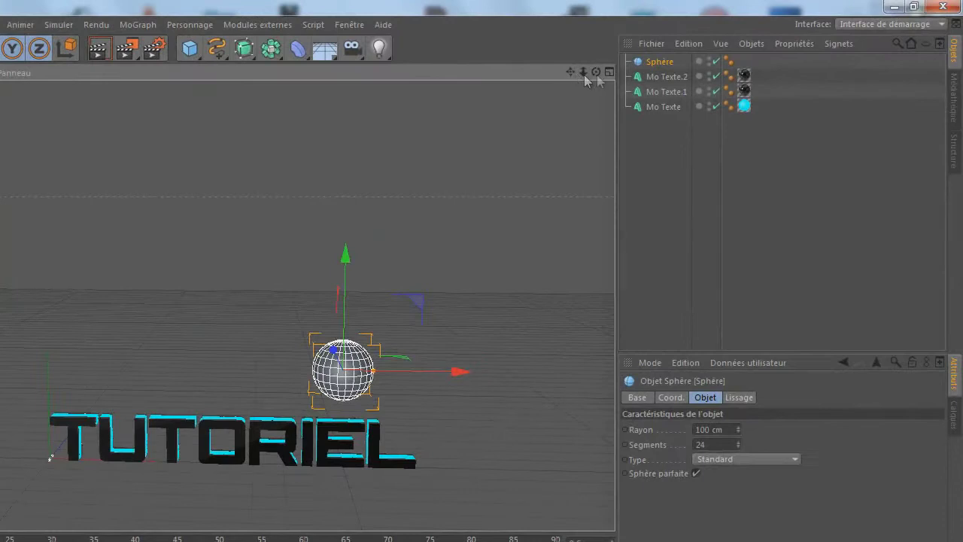
pyautogui.moveTo(596, 72); pyautogui.dragTo(363, 344)
pyautogui.moveTo(275, 417); pyautogui.dragTo(392, 423)
pyautogui.moveTo(596, 72); pyautogui.dragTo(366, 344)
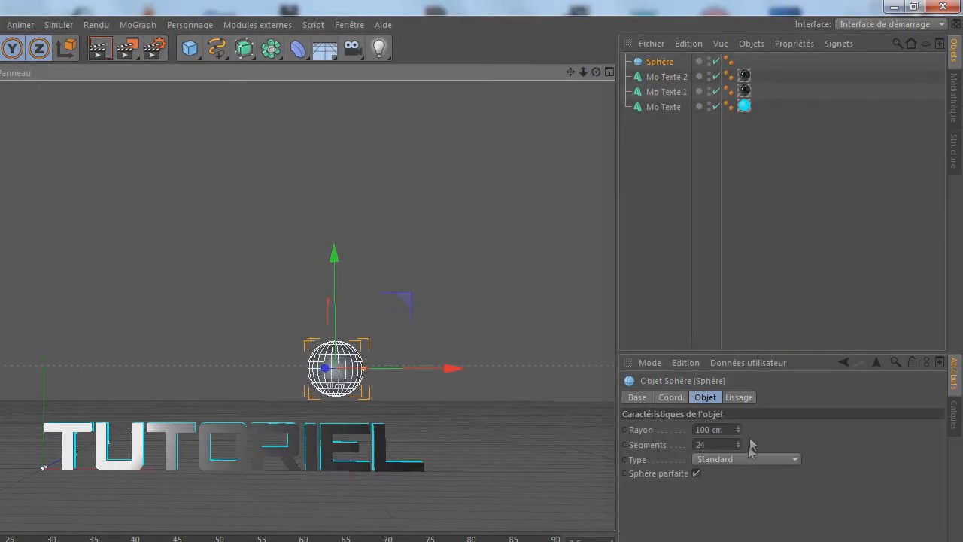
pyautogui.click(739, 442)
pyautogui.write('45')
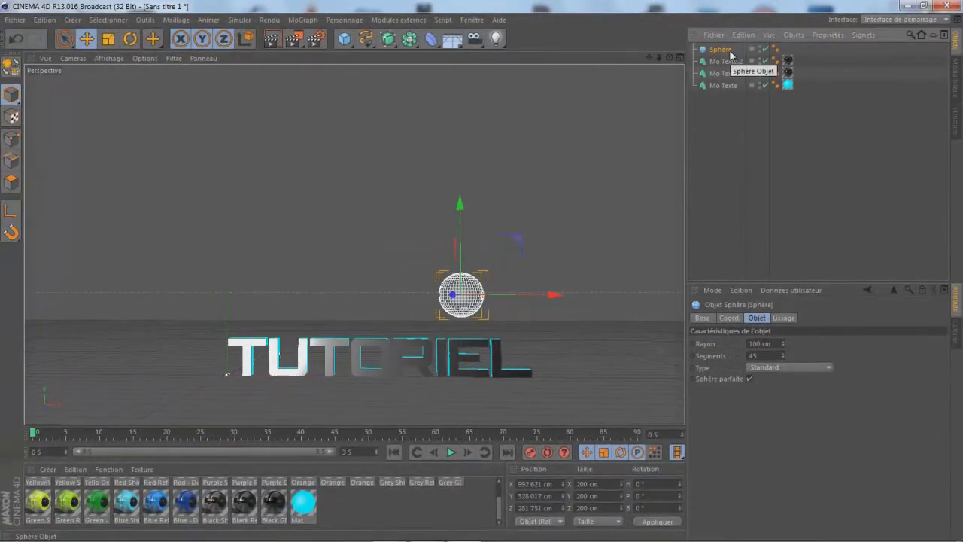
pyautogui.click(346, 38)
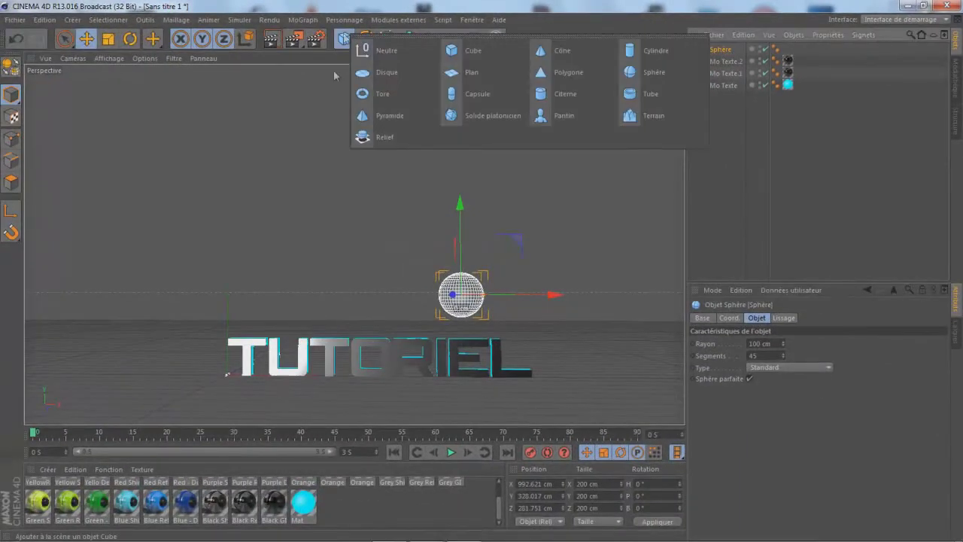
# Add a second sphere below-left of the TUTORIEL text with 45 segments
pyautogui.click(649, 90)
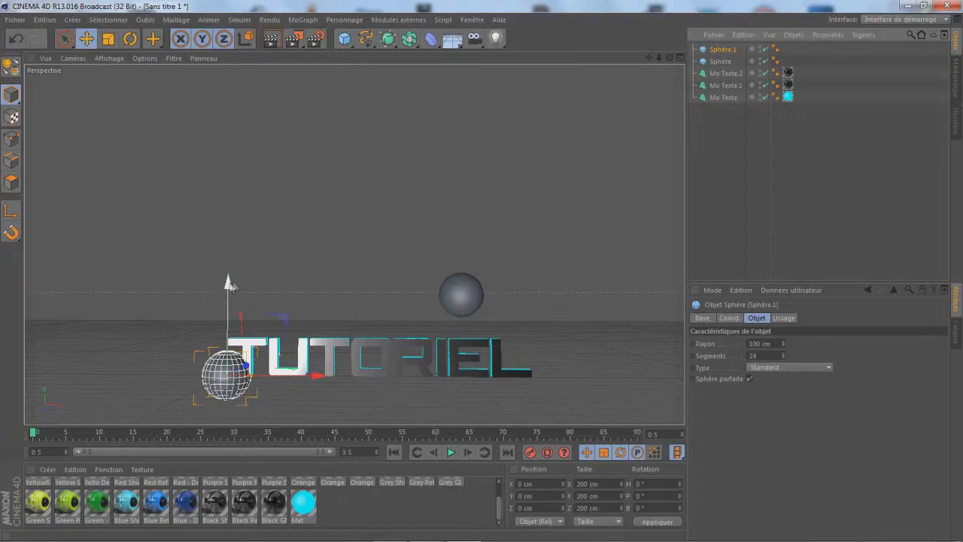
pyautogui.moveTo(242, 324); pyautogui.dragTo(254, 361)
pyautogui.moveTo(327, 426); pyautogui.dragTo(371, 426)
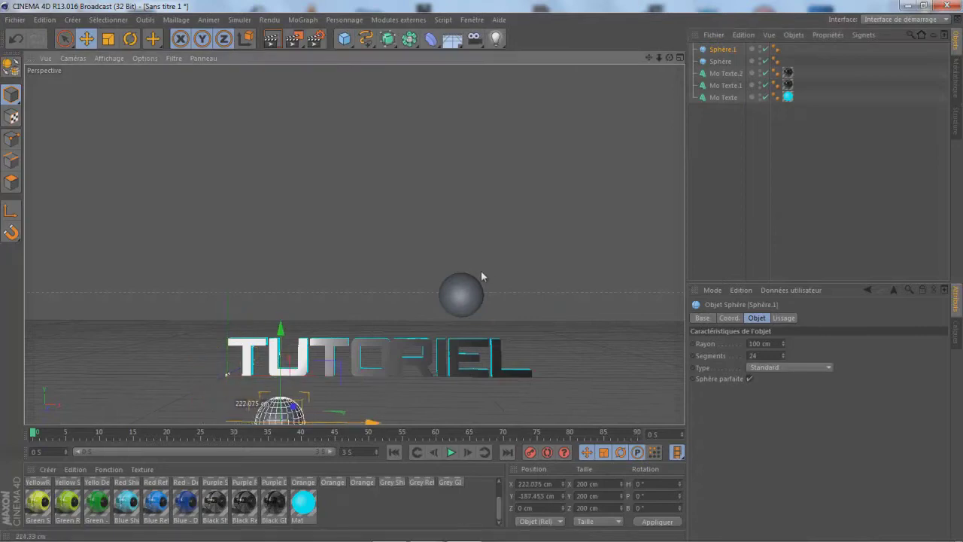
pyautogui.moveTo(786, 354); pyautogui.dragTo(786, 352)
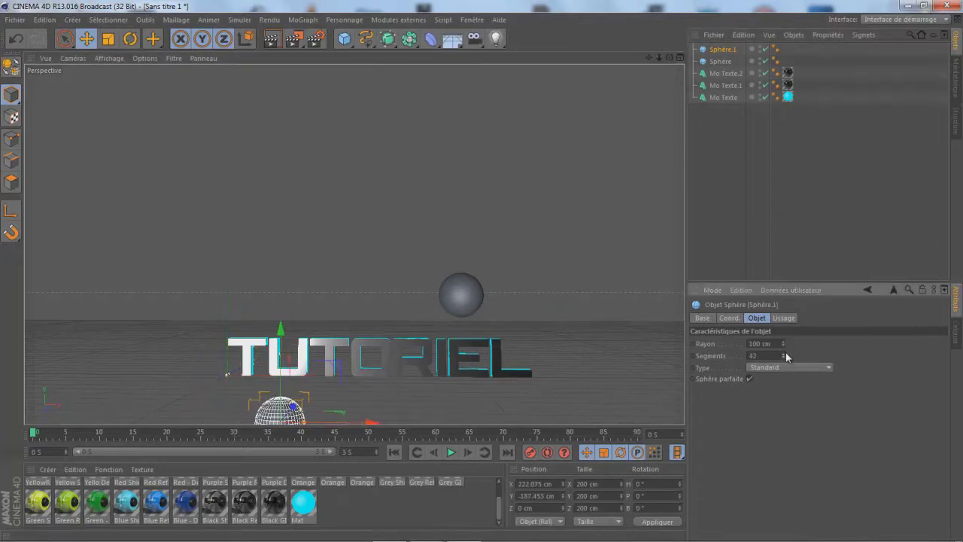
pyautogui.click(786, 352)
# Apply the Black GI material to the second sphere, Sphère.1
pyautogui.scroll(-2, 495, 222)
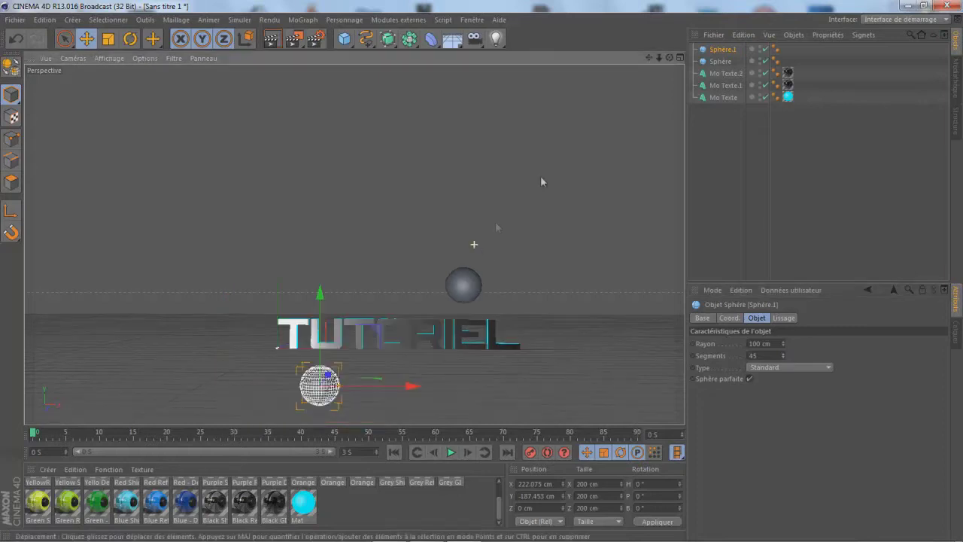
pyautogui.moveTo(647, 58); pyautogui.dragTo(627, 96)
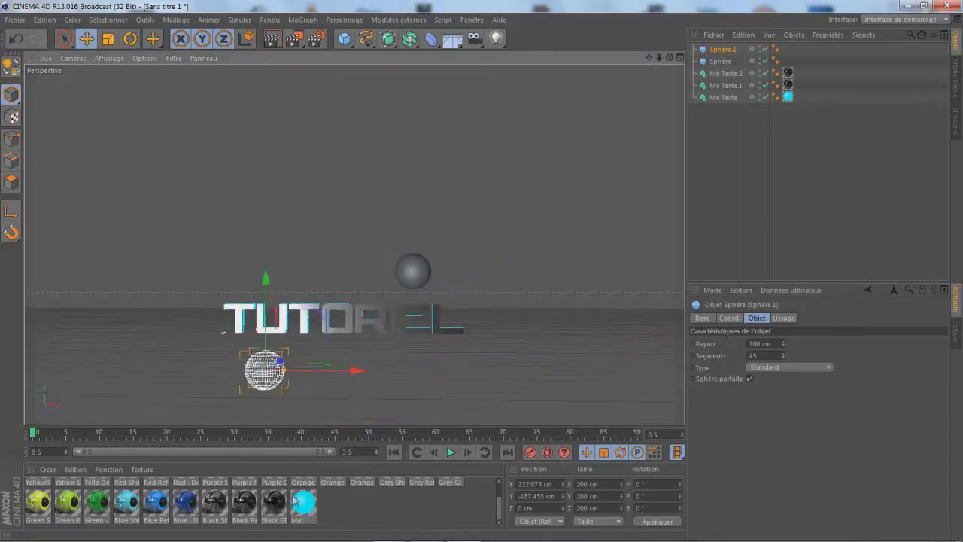
pyautogui.moveTo(275, 502); pyautogui.dragTo(266, 372)
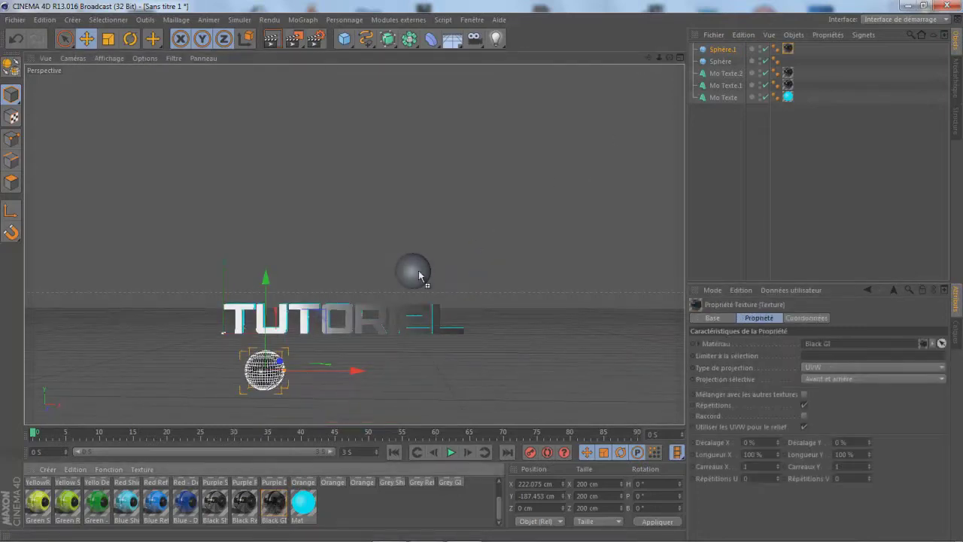
# Reframe the view on the text and spheres and test it with a Render View preview
pyautogui.scroll(2, 370, 346)
pyautogui.scroll(2, 371, 346)
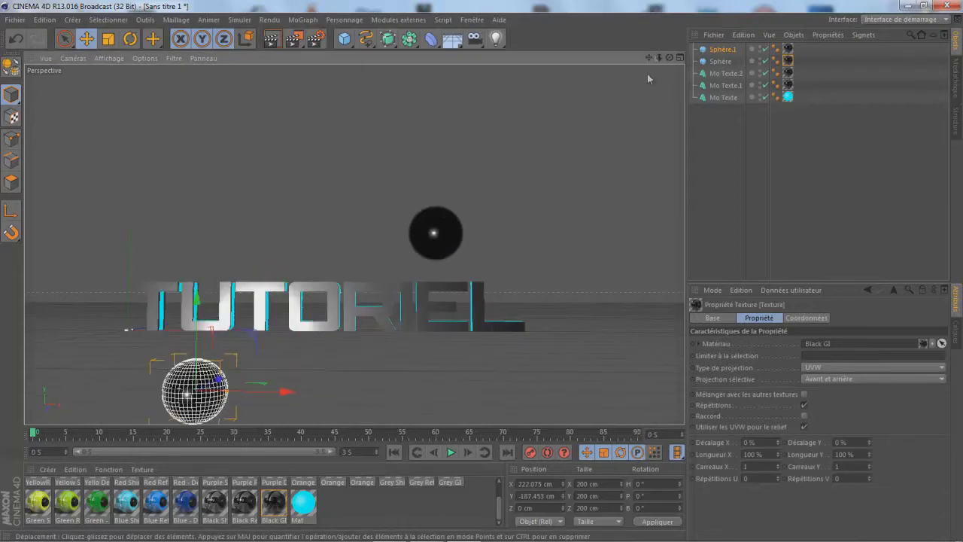
pyautogui.moveTo(649, 58); pyautogui.dragTo(611, 241)
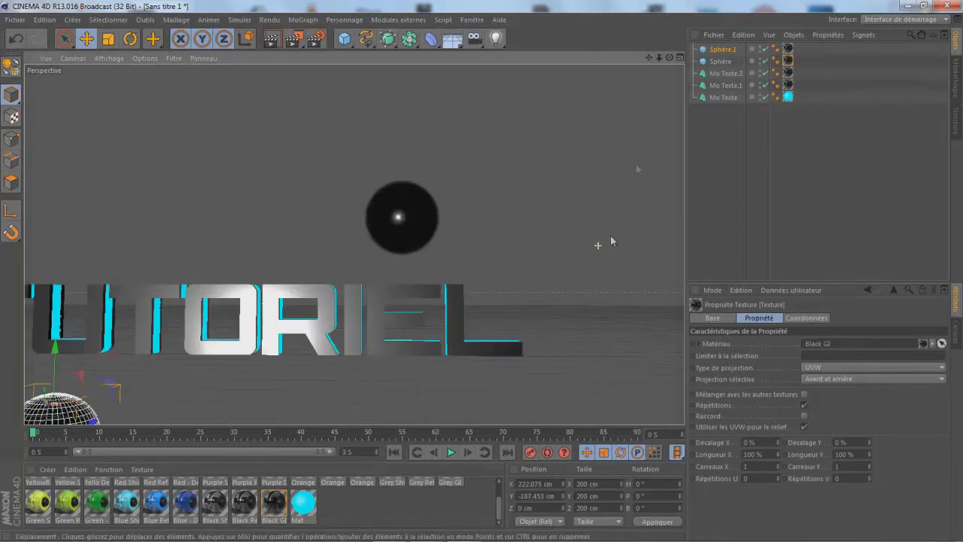
pyautogui.moveTo(649, 58); pyautogui.dragTo(483, 271)
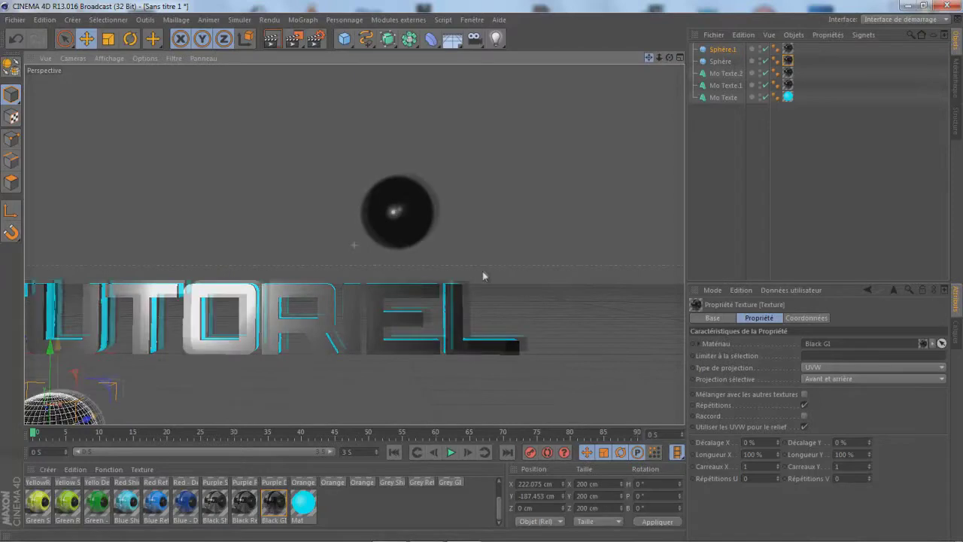
pyautogui.moveTo(482, 269); pyautogui.dragTo(637, 60)
pyautogui.click(272, 38)
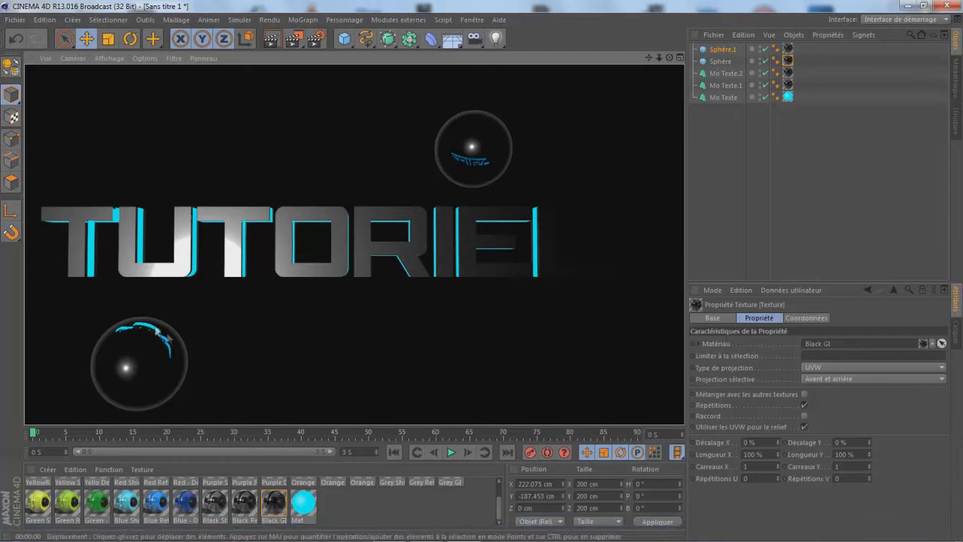
pyautogui.click(359, 501)
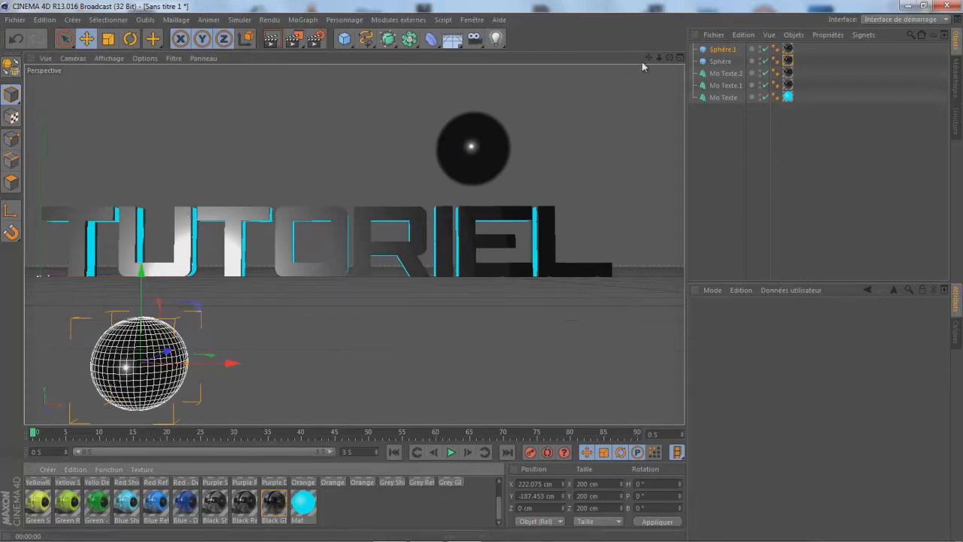
pyautogui.moveTo(647, 58); pyautogui.dragTo(651, 60)
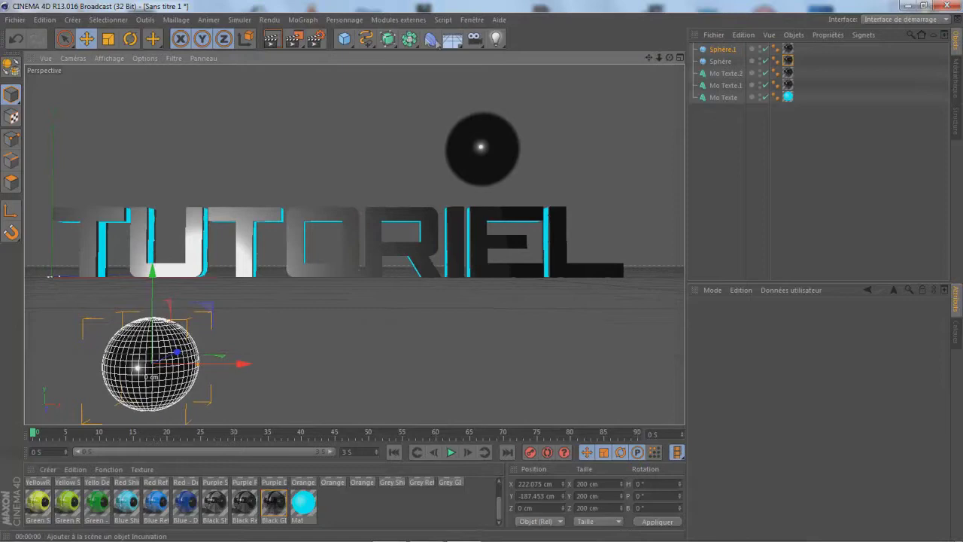
# Add a Caméra object, view it from outside, and zoom in on Sphère.1
pyautogui.moveTo(480, 40); pyautogui.dragTo(514, 55)
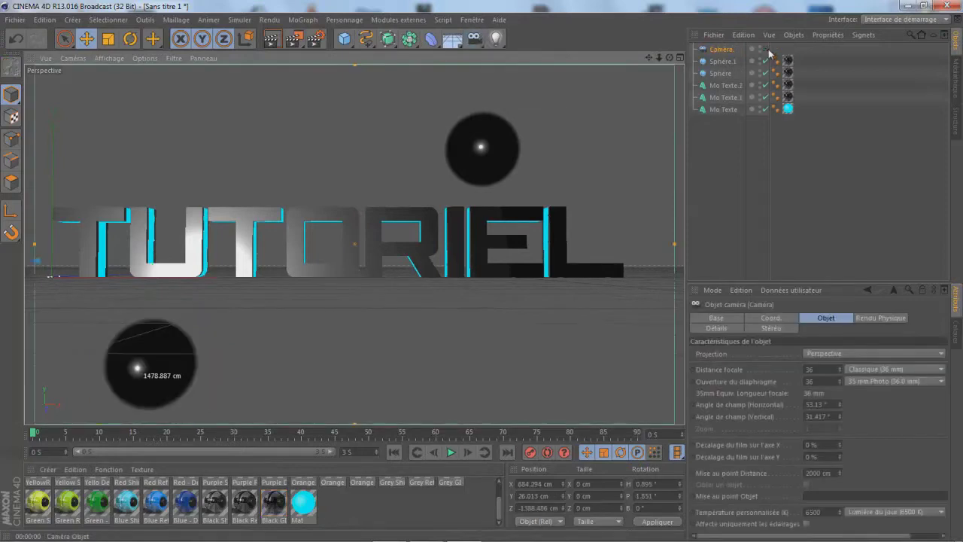
pyautogui.click(766, 51)
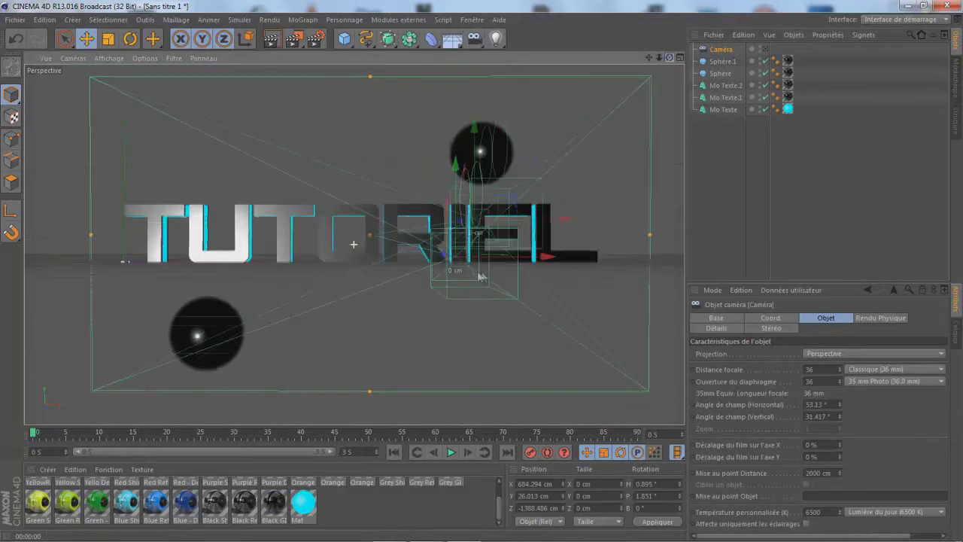
pyautogui.moveTo(482, 277); pyautogui.dragTo(482, 276)
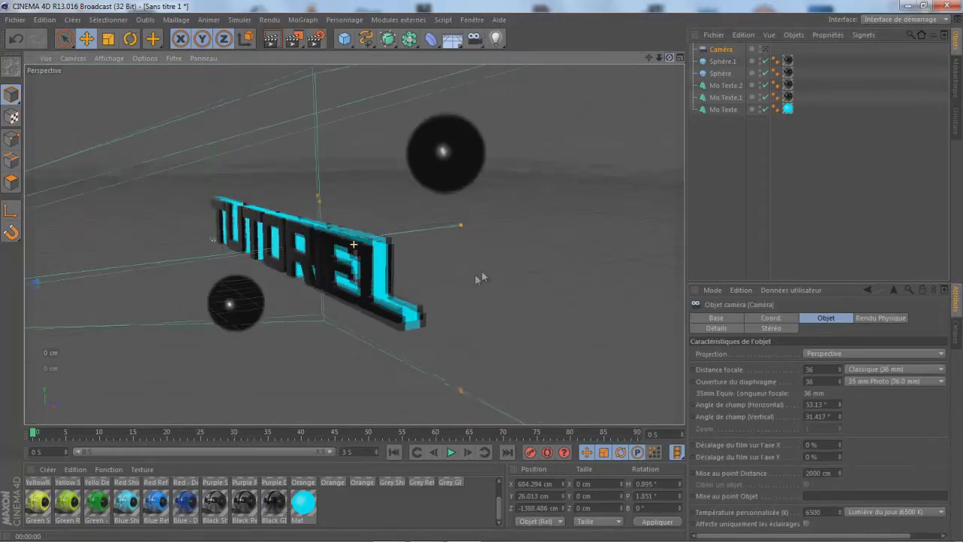
pyautogui.click(726, 63)
pyautogui.scroll(2, 204, 307)
pyautogui.scroll(2, 210, 278)
pyautogui.scroll(2, 215, 276)
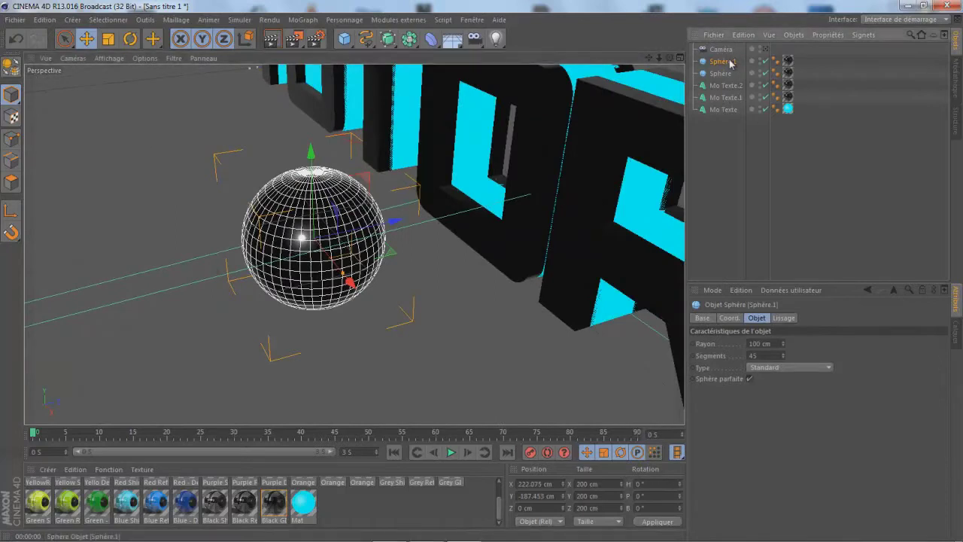
# Make the spheres editable, enter Polygon mode with Sélection par anneau, and frame Sphère.1
pyautogui.press('c')
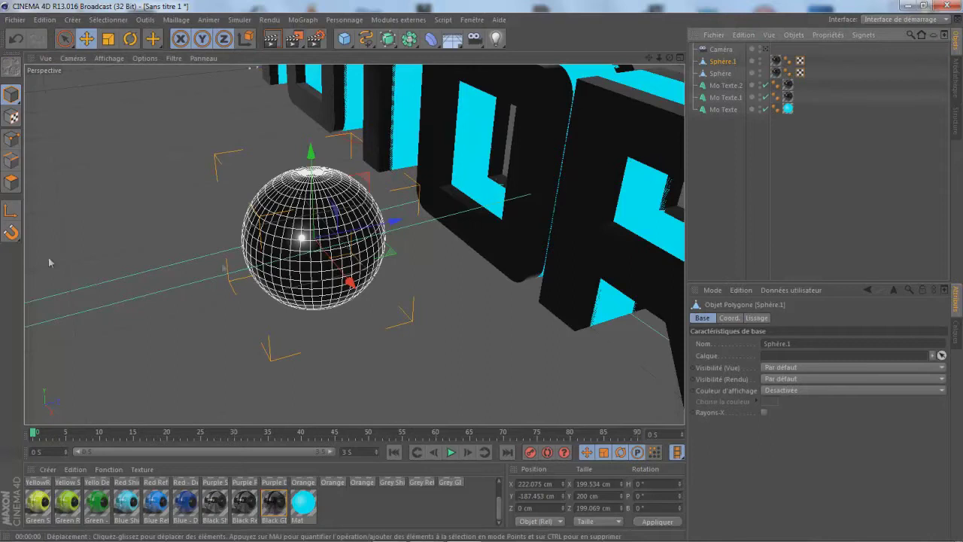
pyautogui.click(9, 182)
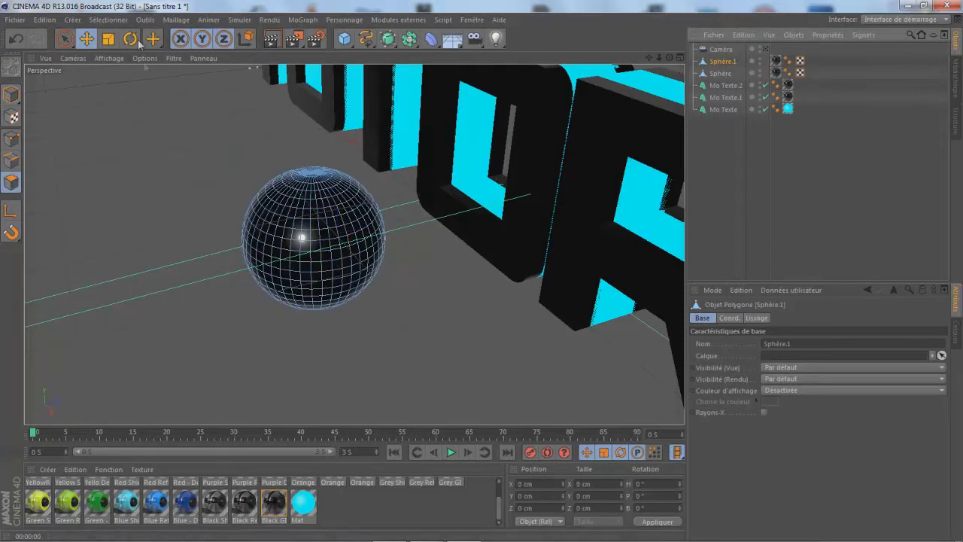
pyautogui.click(107, 20)
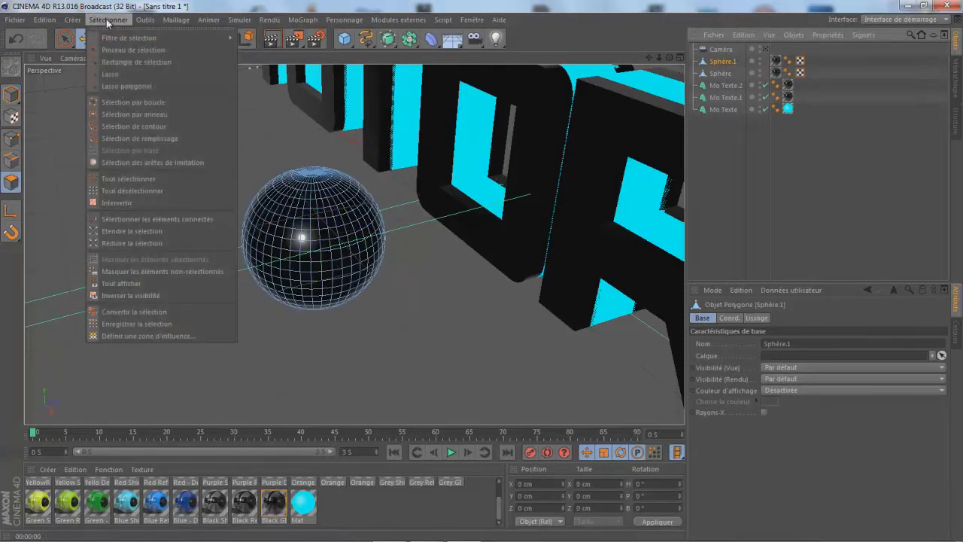
pyautogui.click(161, 116)
pyautogui.press('o')
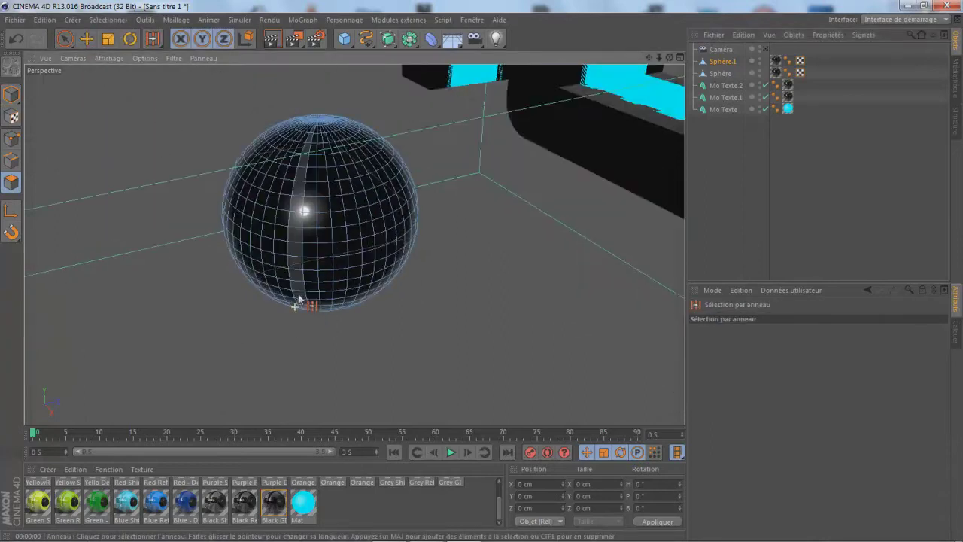
pyautogui.moveTo(672, 63); pyautogui.dragTo(501, 142)
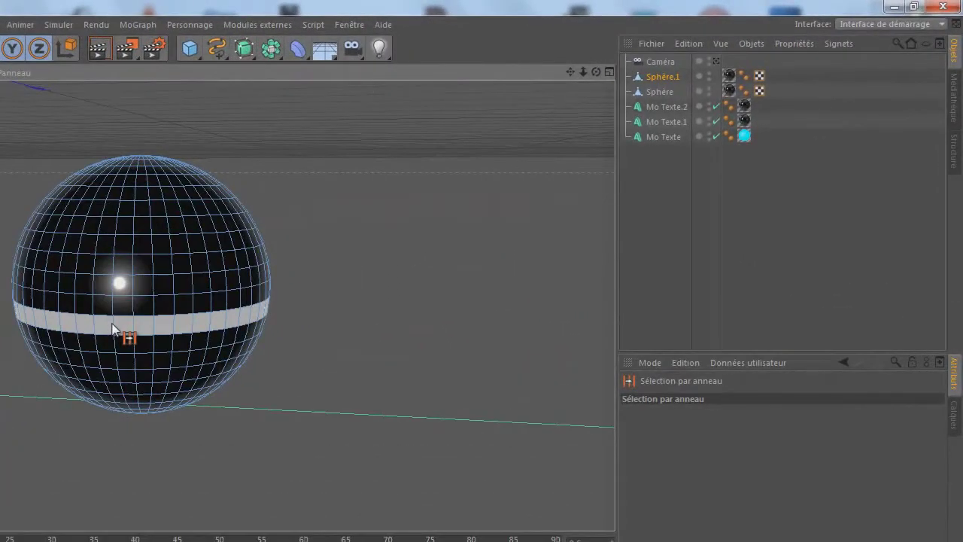
# Select an equatorial band of polygon rings on Sphère.1 and drop the Mat material on it
pyautogui.moveTo(113, 321); pyautogui.dragTo(127, 286)
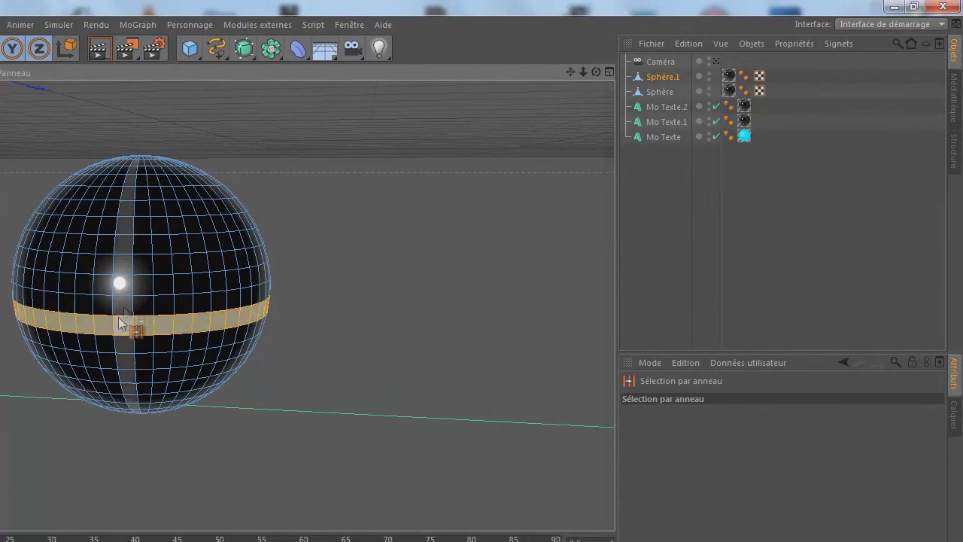
pyautogui.moveTo(112, 325); pyautogui.dragTo(115, 360)
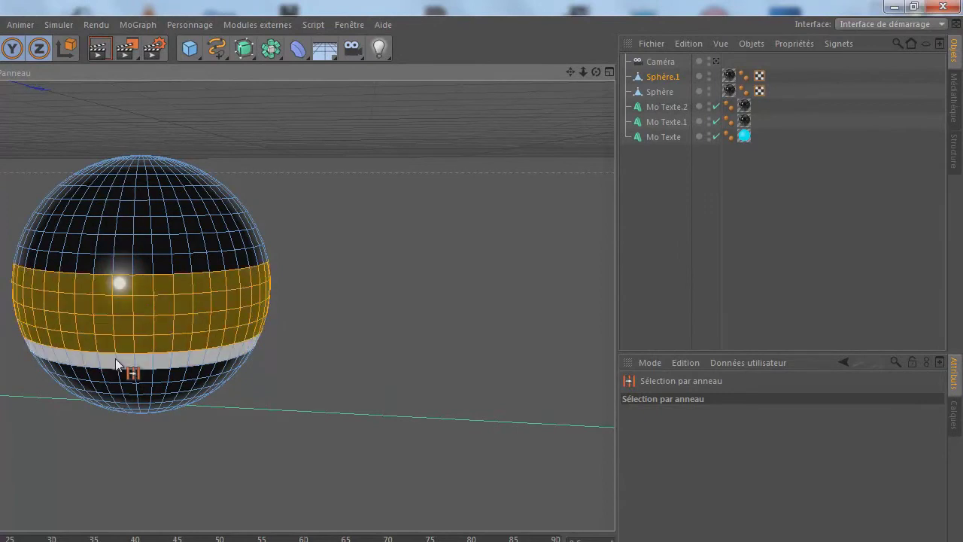
pyautogui.keyDown('shift'); pyautogui.click(134, 271); pyautogui.keyUp('shift')
pyautogui.moveTo(596, 71)
pyautogui.mouseDown()
pyautogui.moveTo(364, 348)
pyautogui.moveTo(447, 189)
pyautogui.mouseUp()
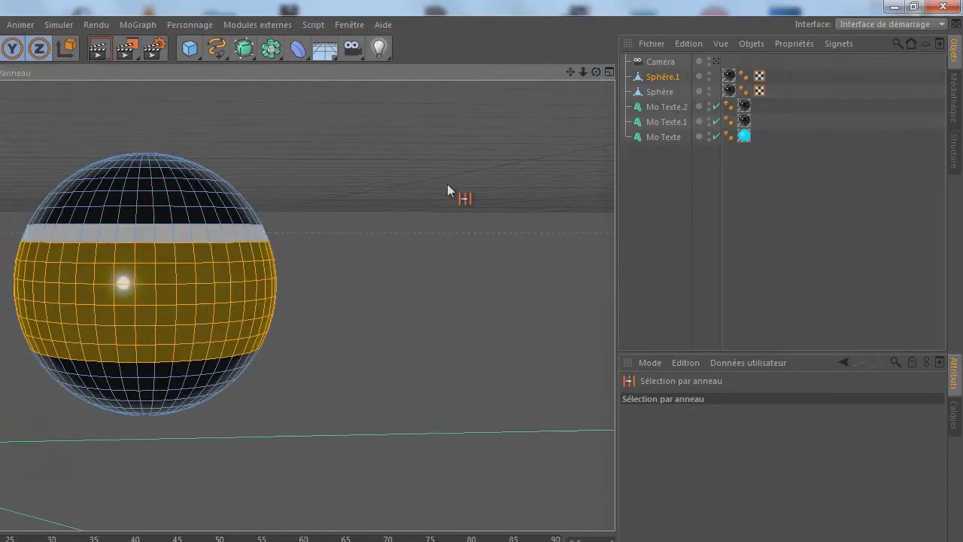
pyautogui.keyDown('ctrl'); pyautogui.click(173, 357); pyautogui.keyUp('ctrl')
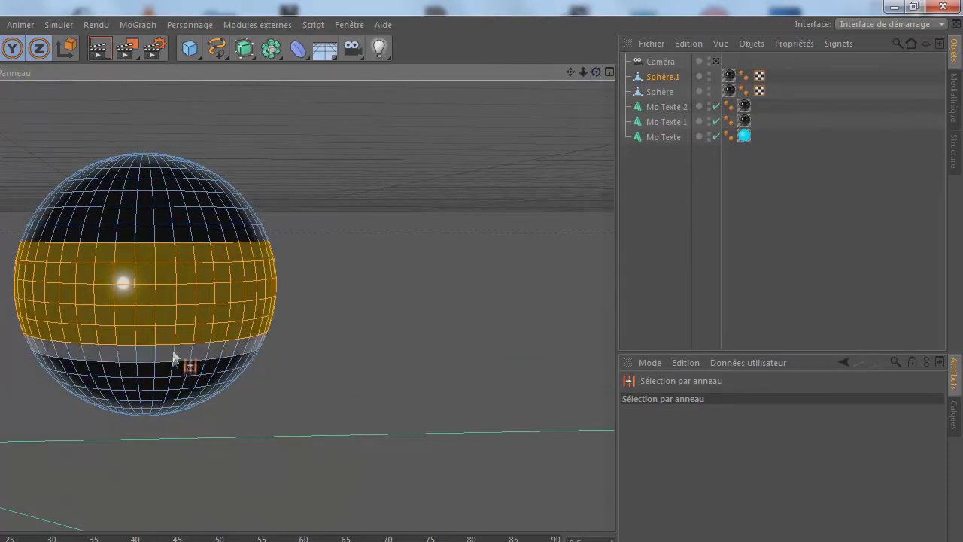
pyautogui.keyDown('ctrl'); pyautogui.click(194, 247); pyautogui.keyUp('ctrl')
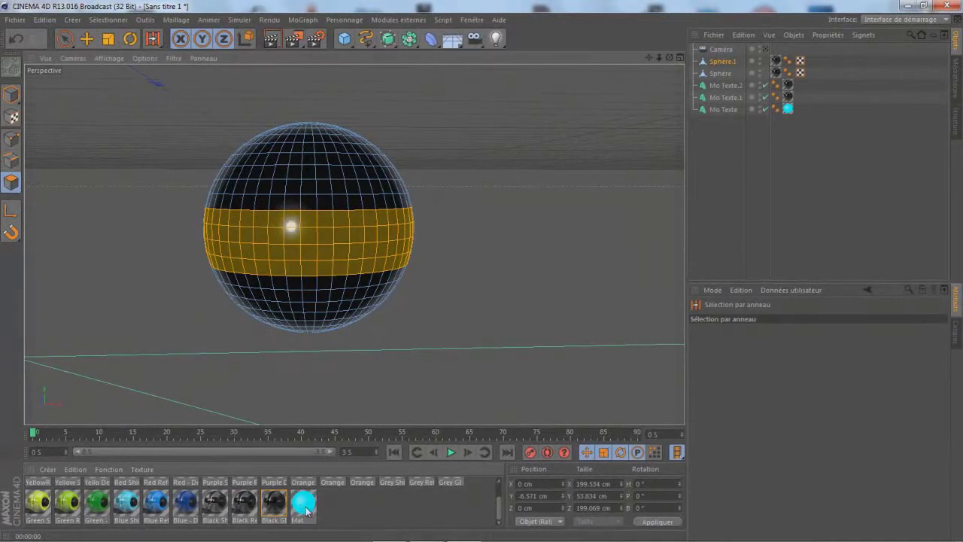
pyautogui.moveTo(306, 512); pyautogui.dragTo(337, 255)
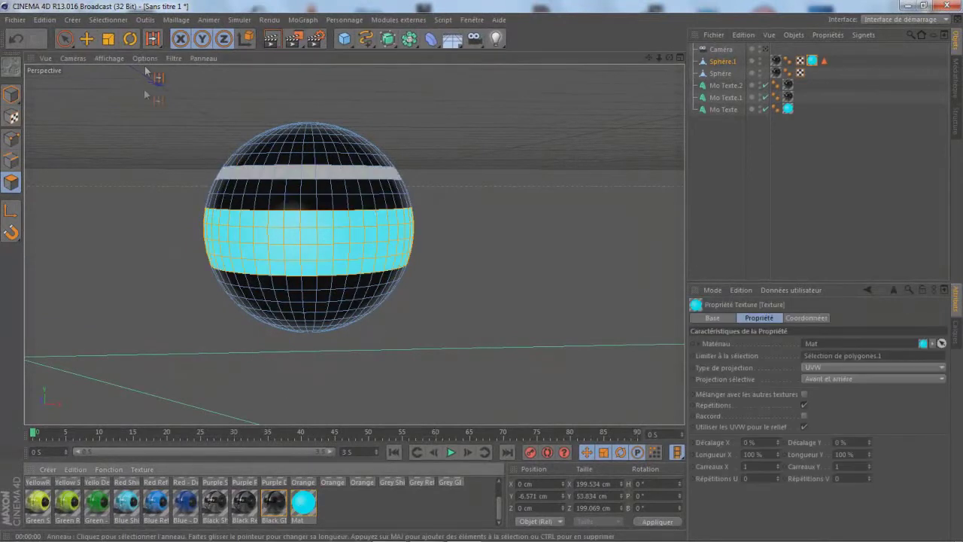
# Preview-render the cyan Mat band on Sphère.1, then select and approach the other sphere, Sphère
pyautogui.click(272, 38)
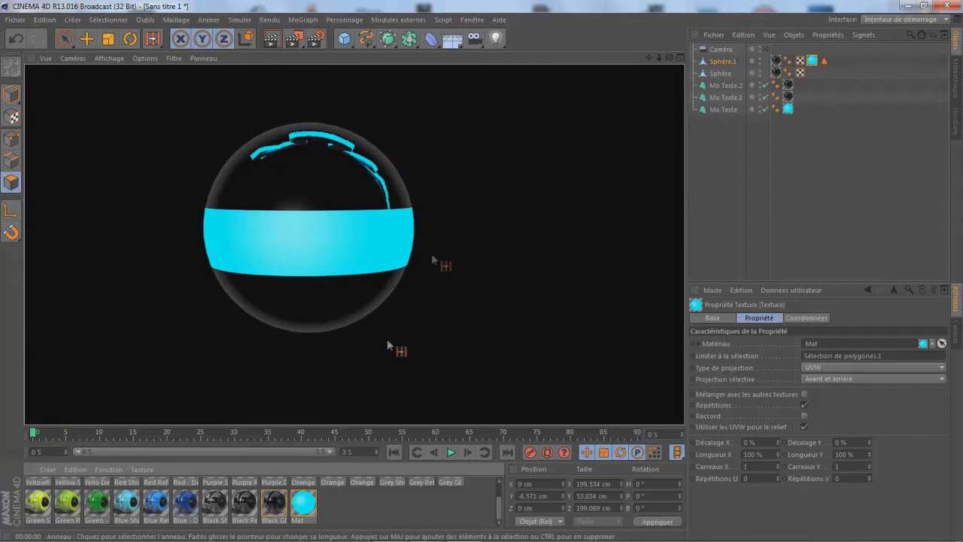
pyautogui.click(399, 506)
pyautogui.moveTo(458, 269); pyautogui.dragTo(527, 200)
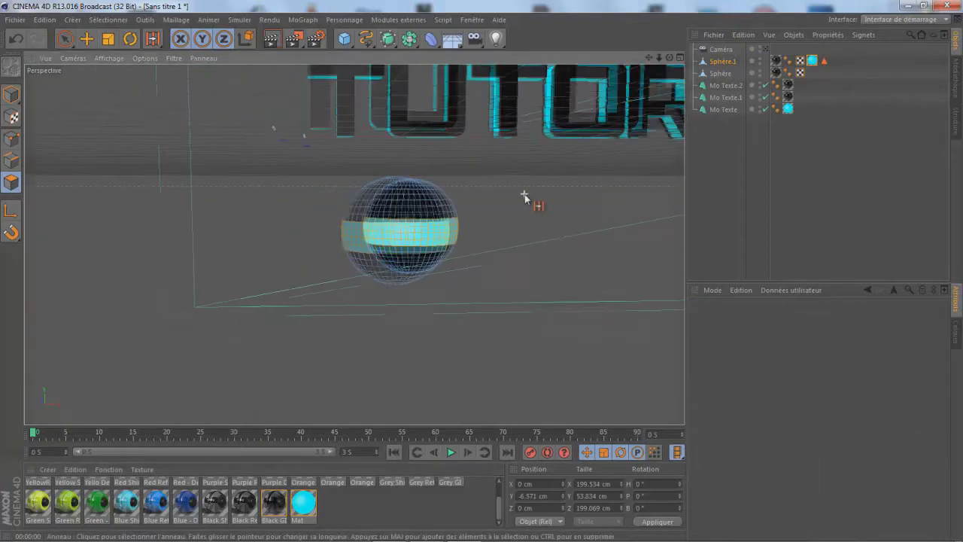
pyautogui.moveTo(653, 63); pyautogui.dragTo(675, 62)
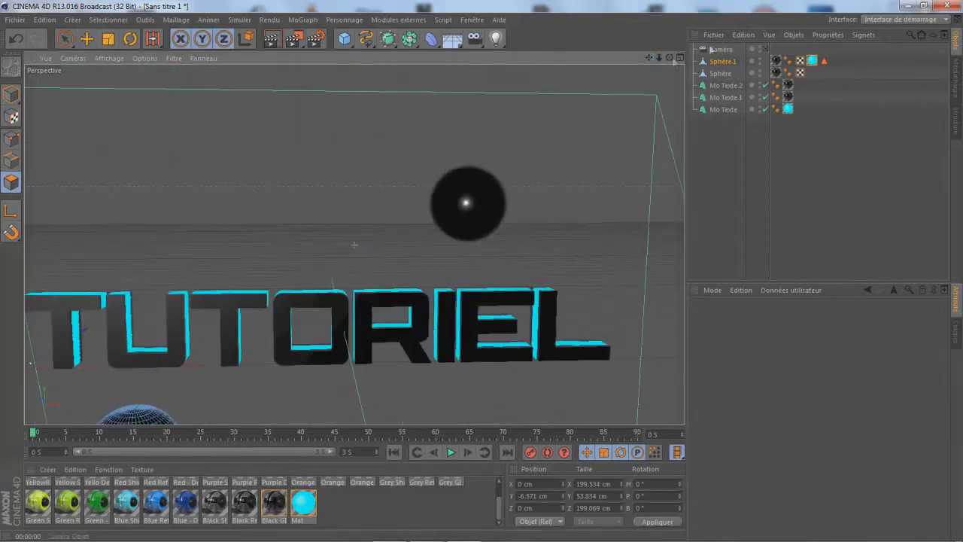
pyautogui.click(720, 73)
pyautogui.moveTo(584, 163); pyautogui.dragTo(307, 220)
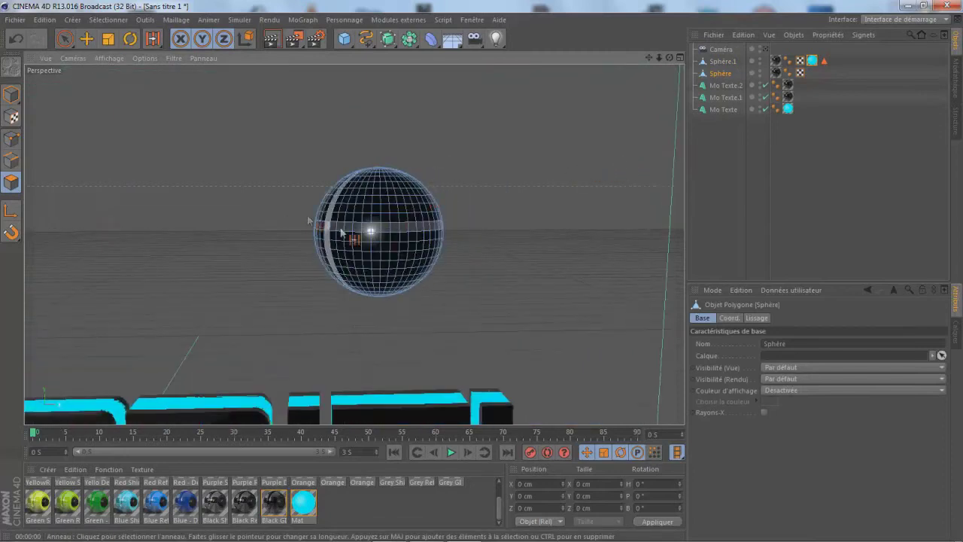
# Ring-select a middle band on Sphère, apply the Mat material, and switch to the Caméra view
pyautogui.click(379, 229)
pyautogui.keyDown('shift'); pyautogui.click(374, 238); pyautogui.keyUp('shift')
pyautogui.keyDown('shift'); pyautogui.click(371, 245); pyautogui.keyUp('shift')
pyautogui.keyDown('shift'); pyautogui.click(374, 256); pyautogui.keyUp('shift')
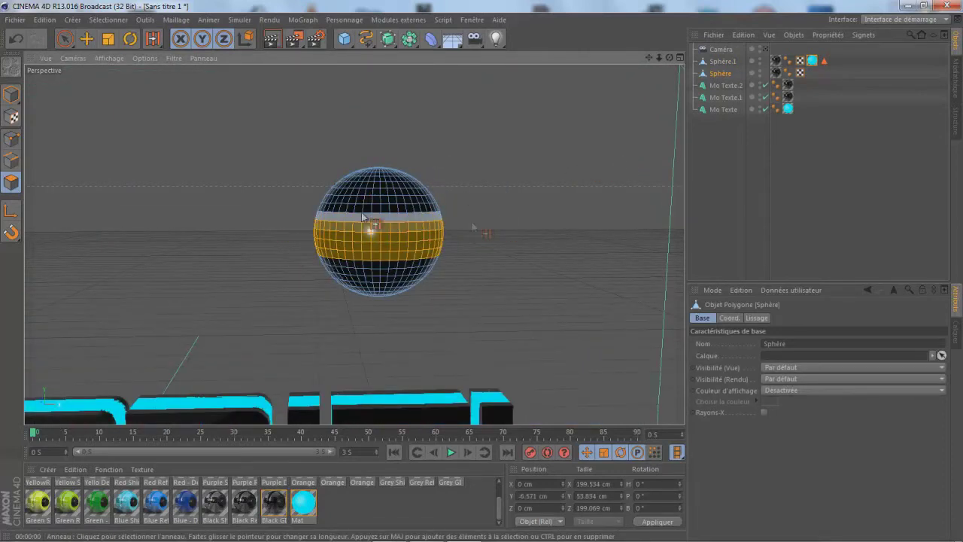
pyautogui.keyDown('shift'); pyautogui.click(370, 218); pyautogui.keyUp('shift')
pyautogui.keyDown('ctrl'); pyautogui.click(370, 256); pyautogui.keyUp('ctrl')
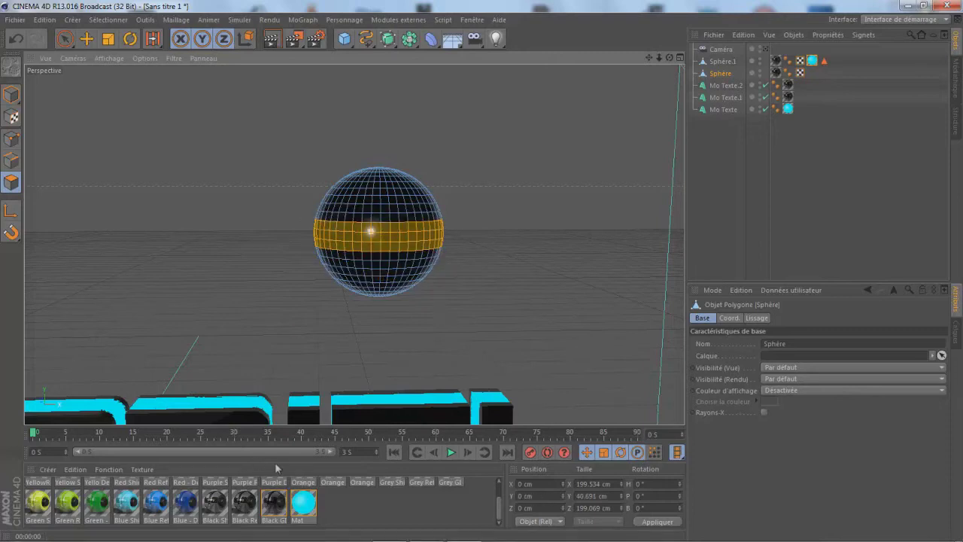
pyautogui.click(715, 188)
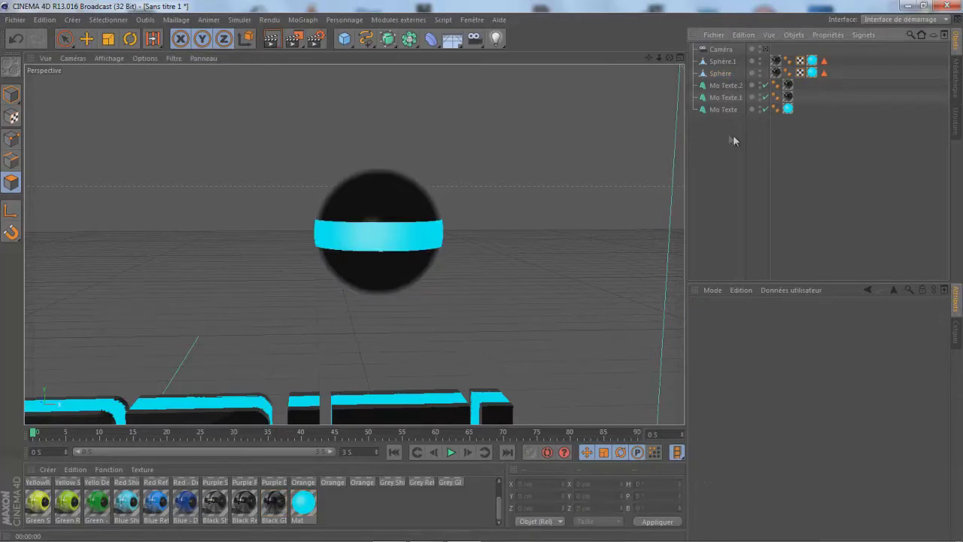
pyautogui.click(765, 49)
pyautogui.click(765, 48)
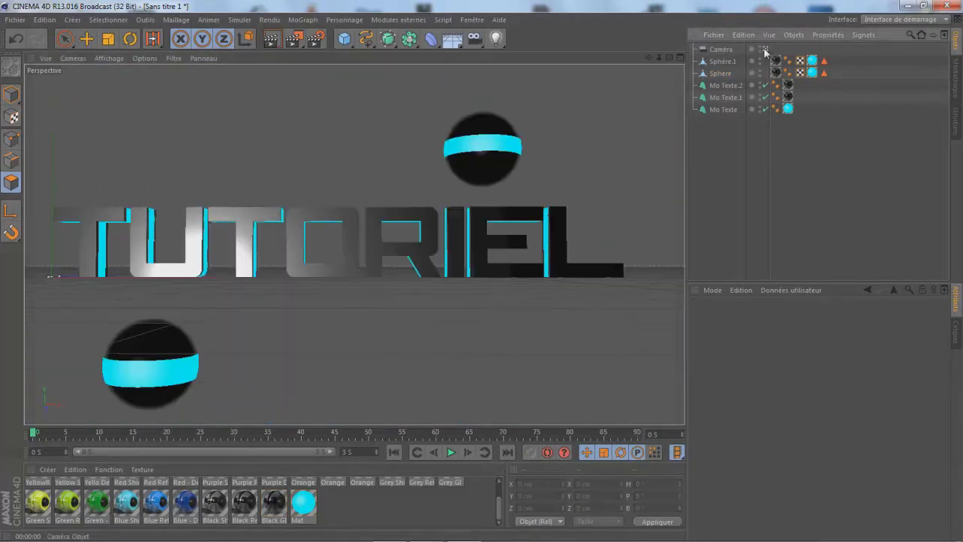
# Preview the scene with Render View, then render the final 1280×720 tuto.png to the Picture Viewer
pyautogui.click(271, 40)
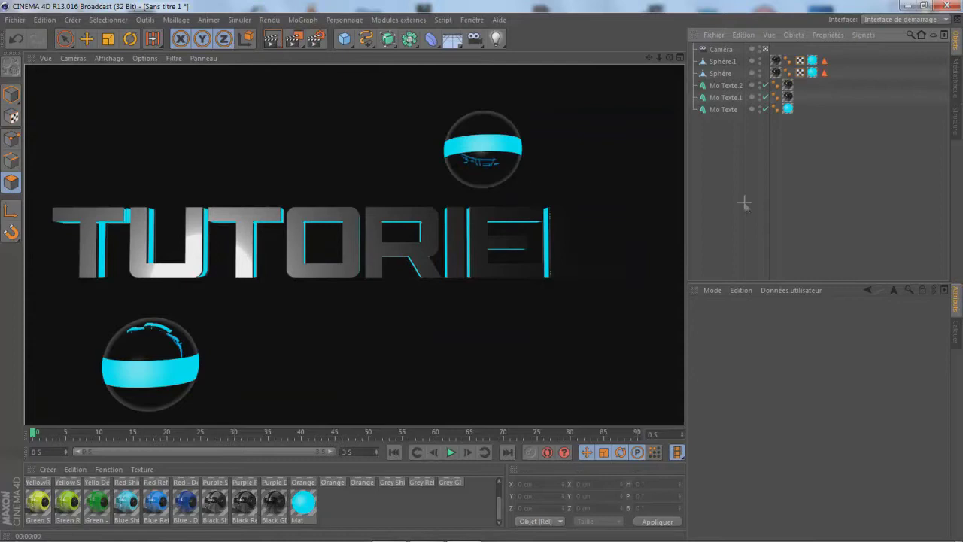
pyautogui.click(632, 276)
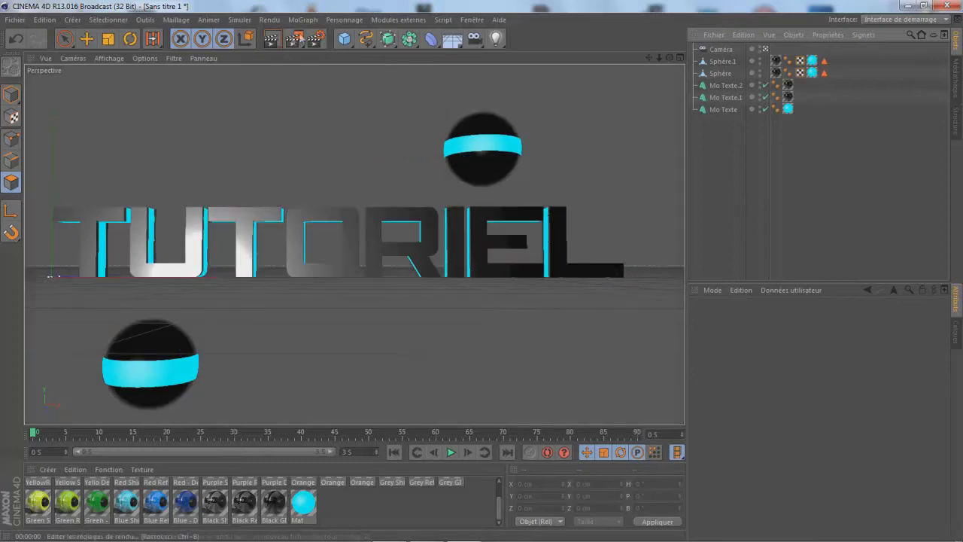
pyautogui.click(271, 40)
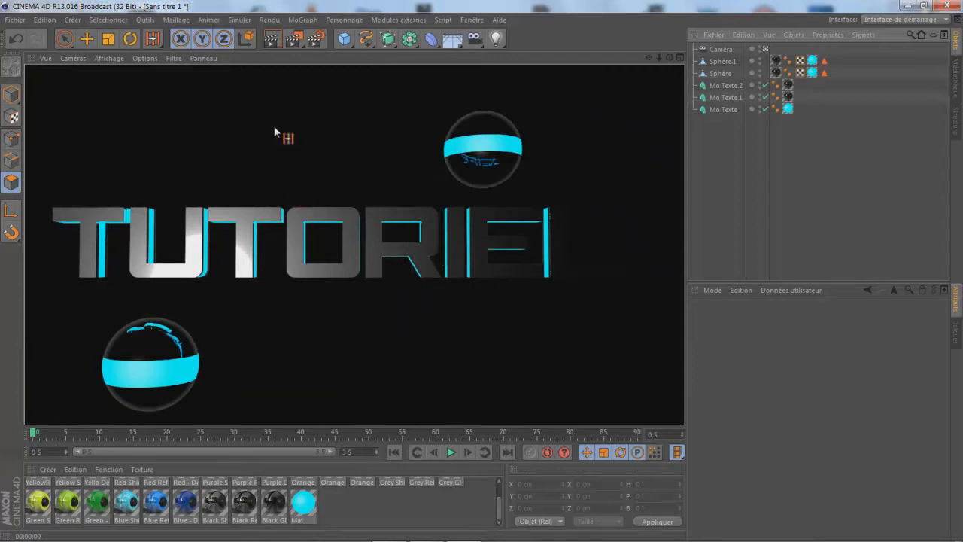
pyautogui.click(316, 38)
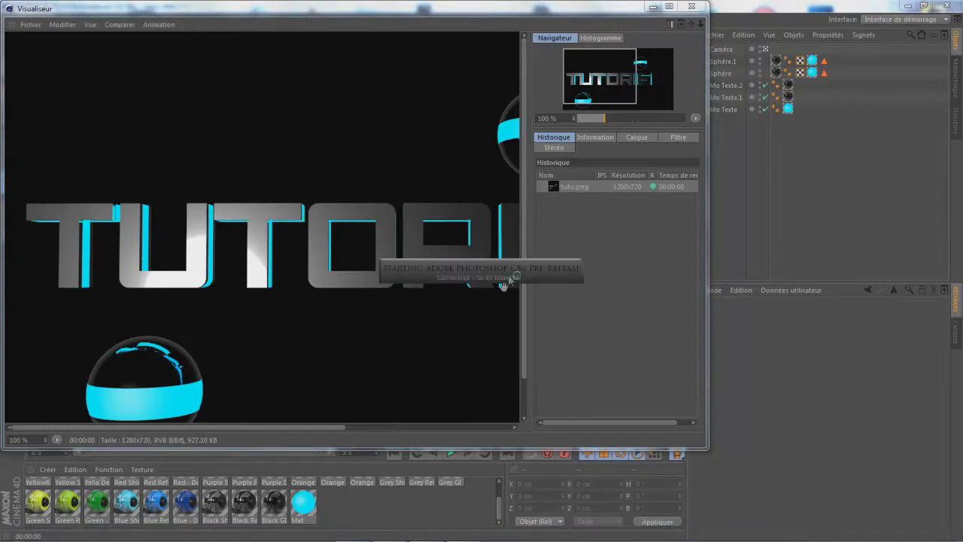
# Close the Visualiseur window and quit Cinema 4D without saving the scene
pyautogui.click(692, 9)
pyautogui.click(947, 5)
pyautogui.click(535, 317)
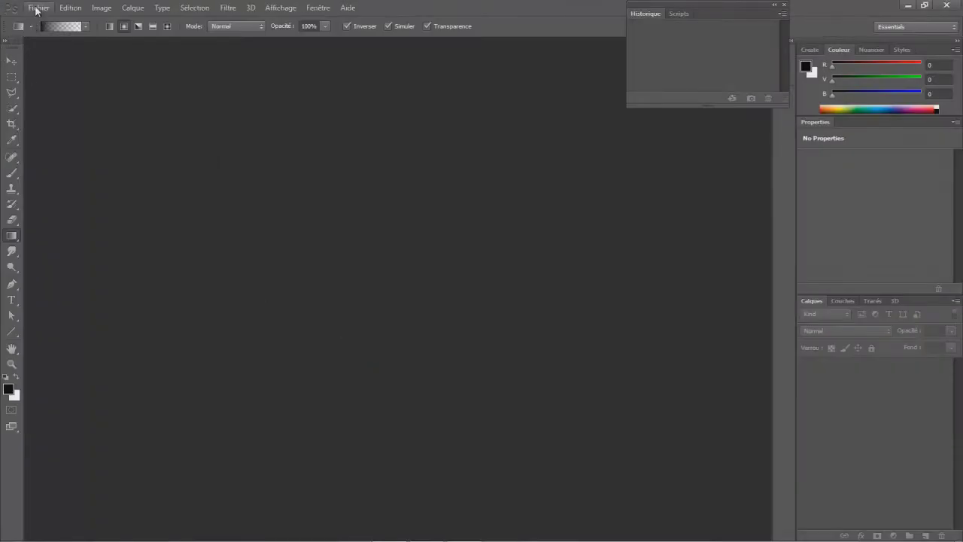
# Create a new 1600×900 pixel RGB document with a white background
pyautogui.click(36, 8)
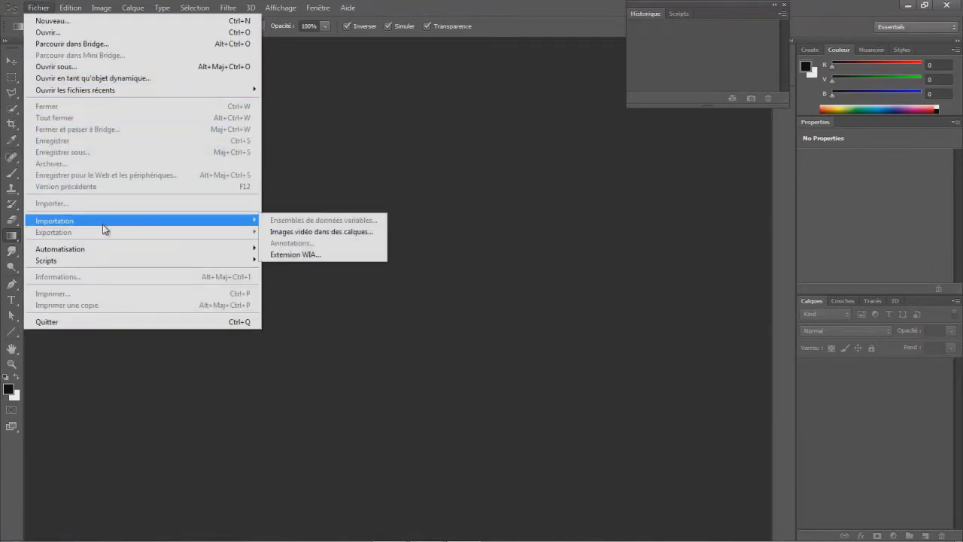
pyautogui.press('Escape')
pyautogui.hotkey('ctrl', 'n')
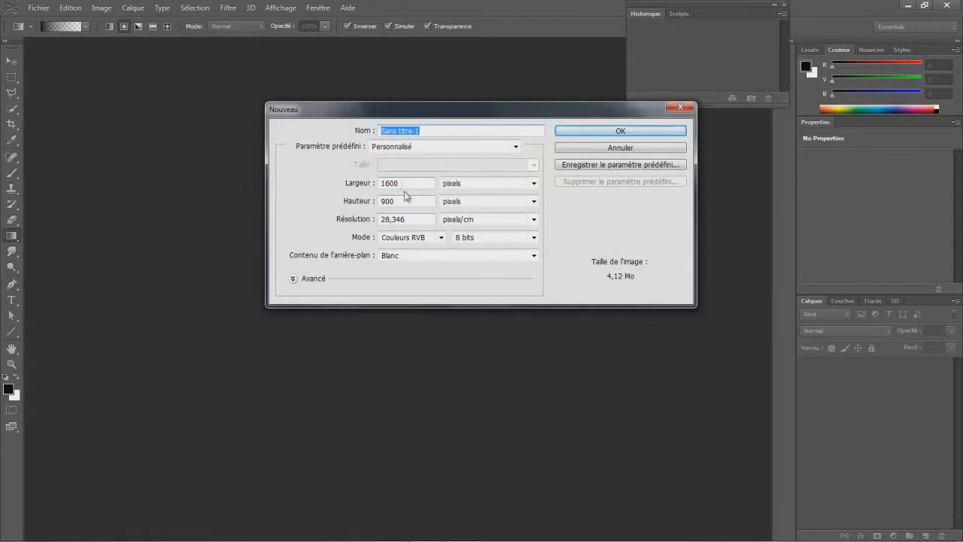
pyautogui.click(576, 132)
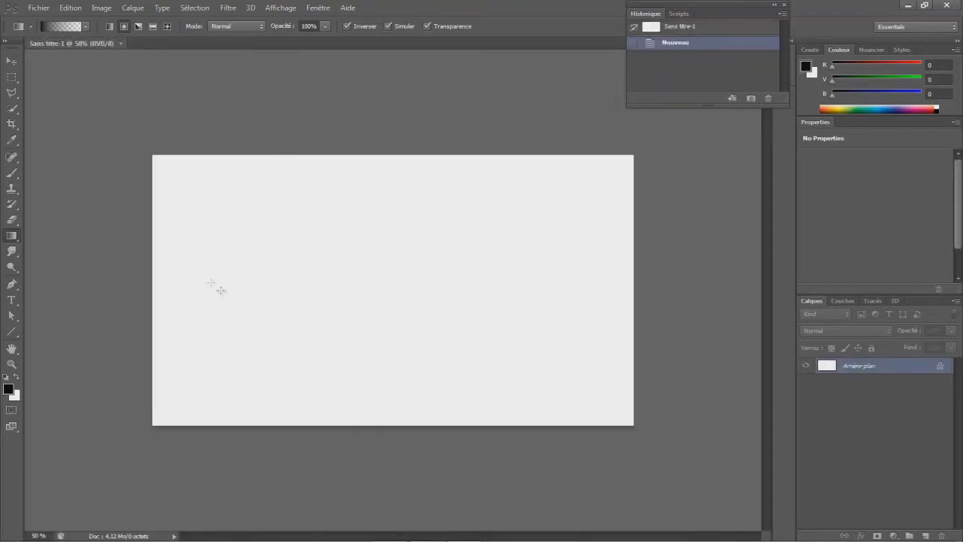
# Import the tuto image from Mes images onto the canvas with File > Importer
pyautogui.click(39, 7)
pyautogui.click(45, 204)
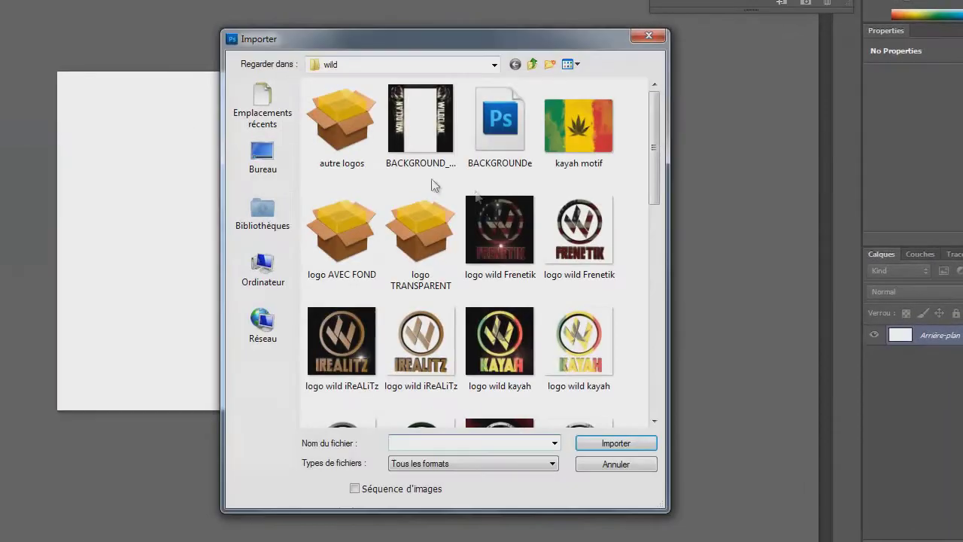
pyautogui.click(532, 64)
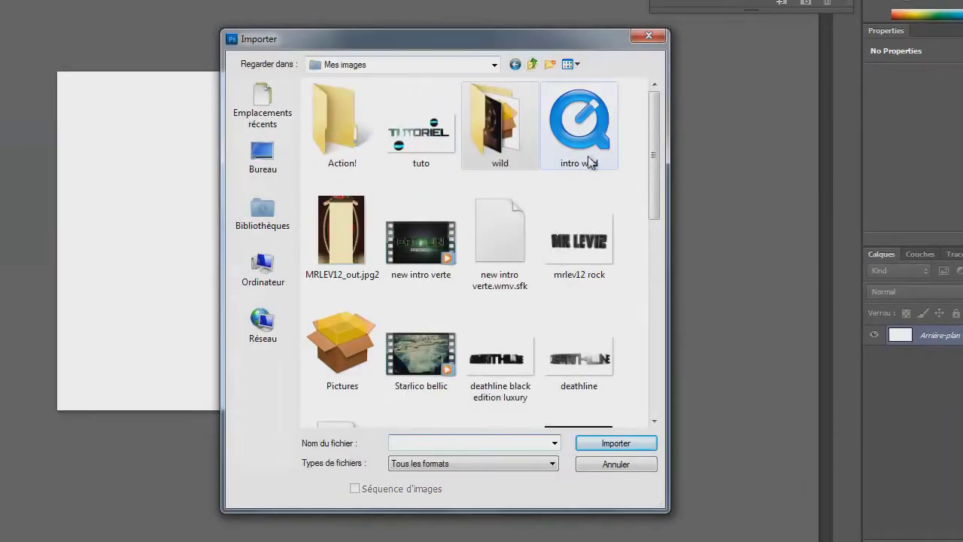
pyautogui.scroll(-5, 642, 248)
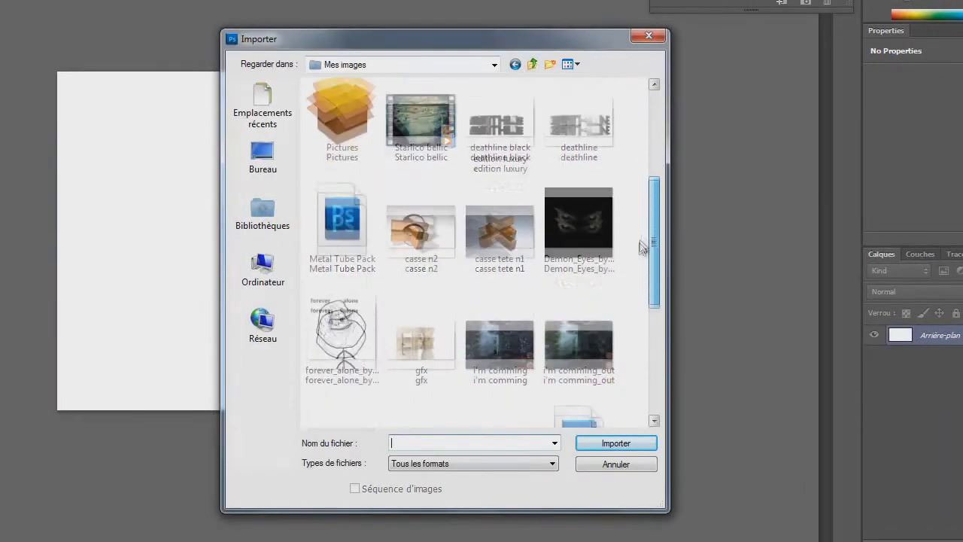
pyautogui.scroll(-2, 638, 268)
pyautogui.scroll(-2, 640, 316)
pyautogui.scroll(-1, 642, 344)
pyautogui.moveTo(644, 362)
pyautogui.mouseDown()
pyautogui.moveTo(672, 200)
pyautogui.moveTo(663, 354)
pyautogui.moveTo(674, 277)
pyautogui.moveTo(672, 154)
pyautogui.mouseUp()
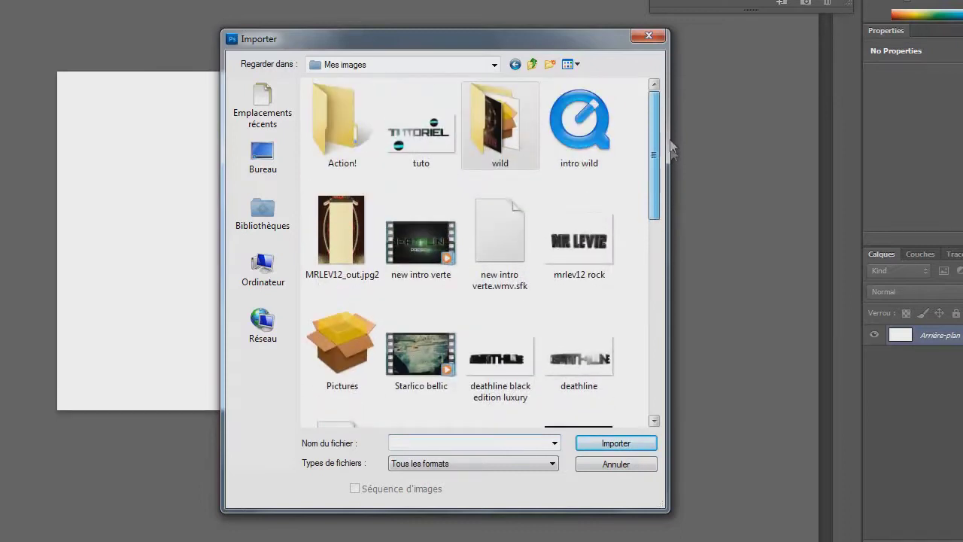
pyautogui.click(420, 132)
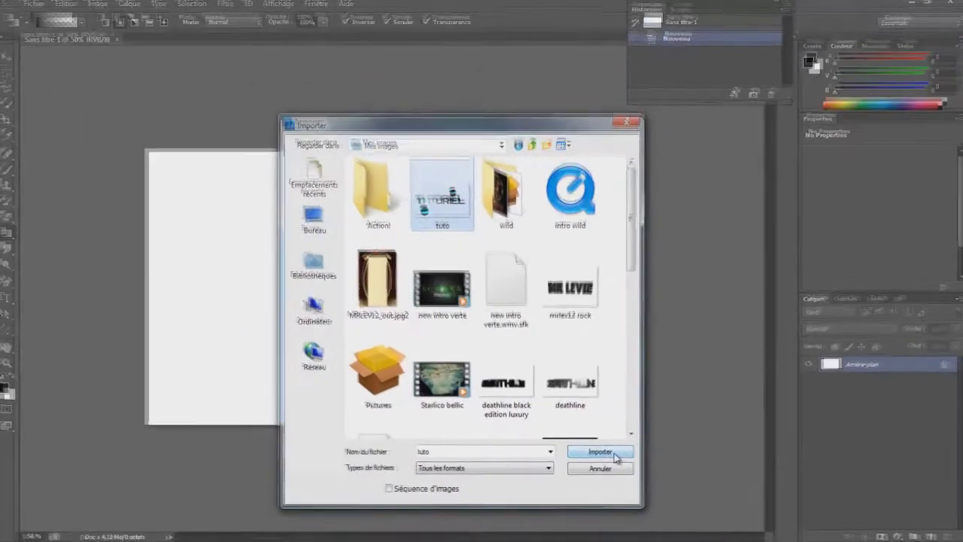
pyautogui.click(630, 448)
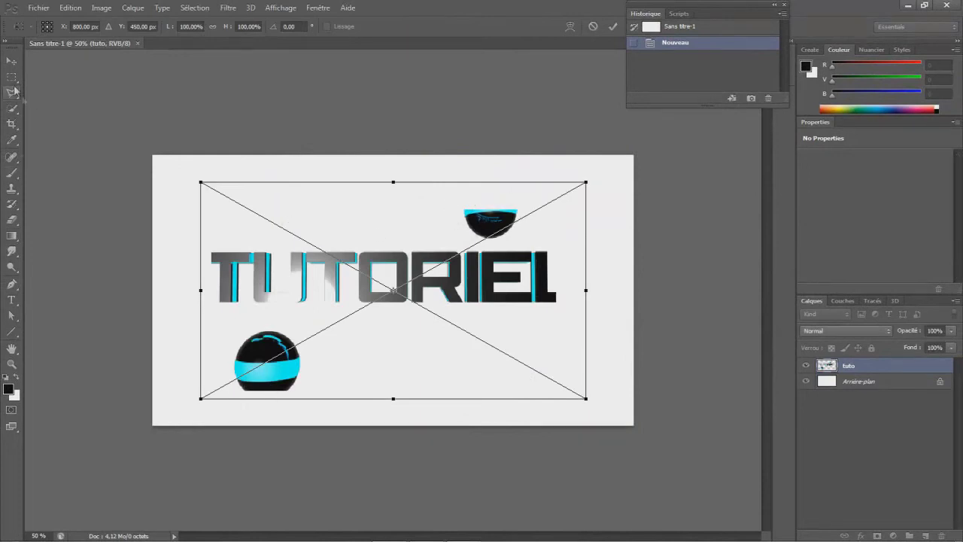
# Scale the placed tuto image slightly larger and commit the transform
pyautogui.moveTo(588, 181); pyautogui.dragTo(591, 170)
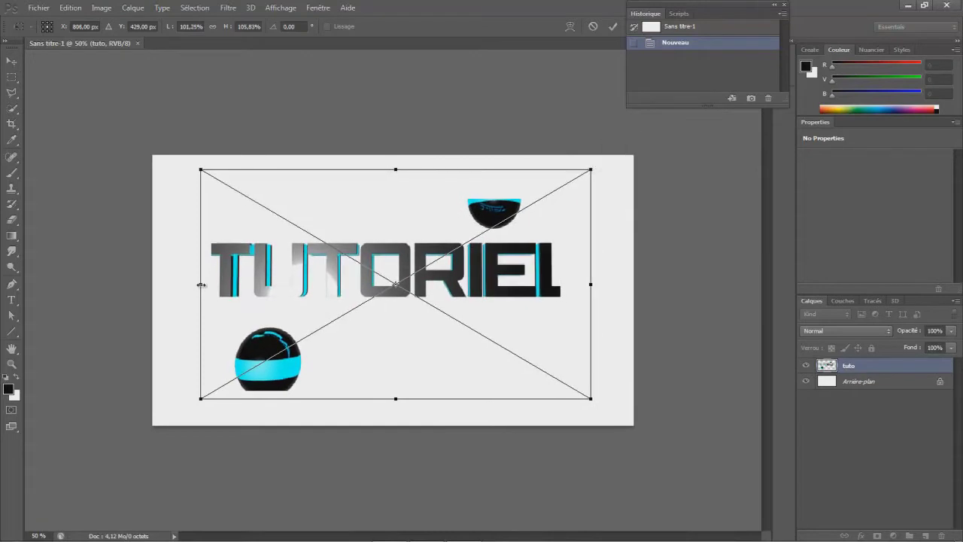
pyautogui.moveTo(201, 284); pyautogui.dragTo(192, 284)
pyautogui.click(12, 60)
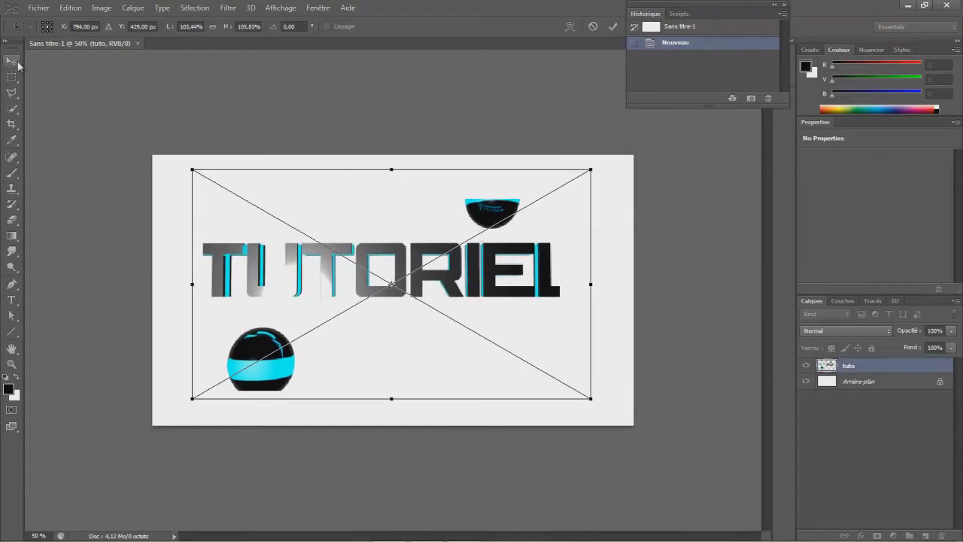
pyautogui.click(443, 215)
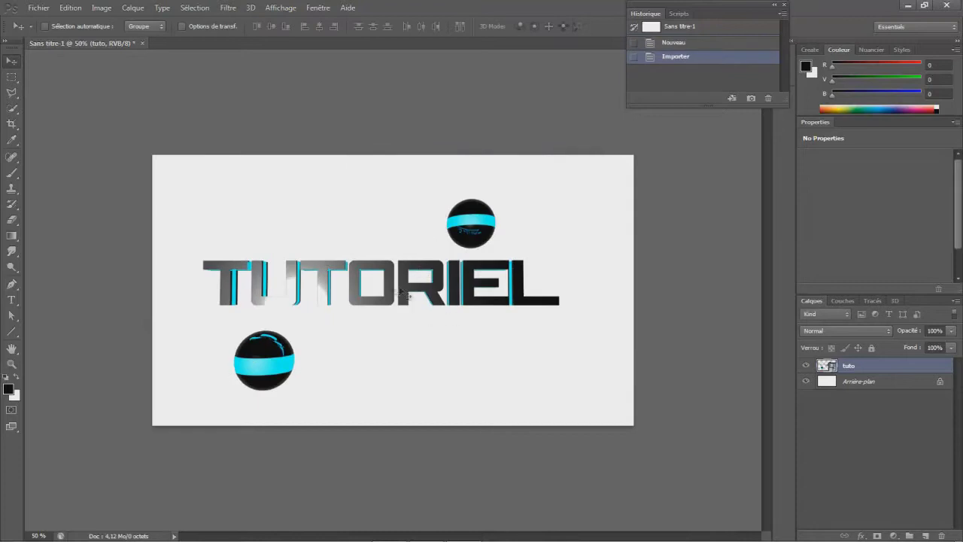
# Nudge the TUTORIEL text and spheres into position and zoom the canvas to 66.67%
pyautogui.moveTo(393, 278); pyautogui.dragTo(402, 258)
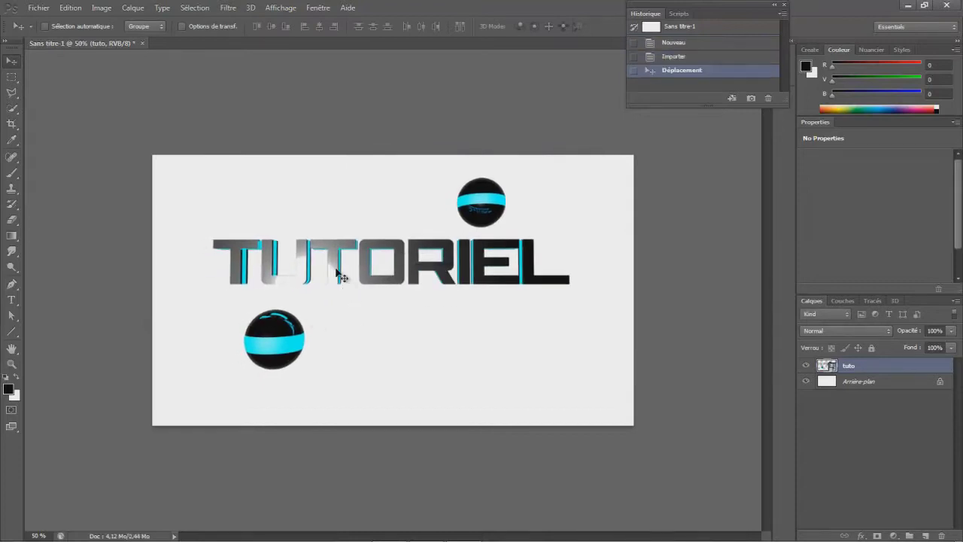
pyautogui.moveTo(348, 277); pyautogui.dragTo(343, 274)
pyautogui.click(850, 426)
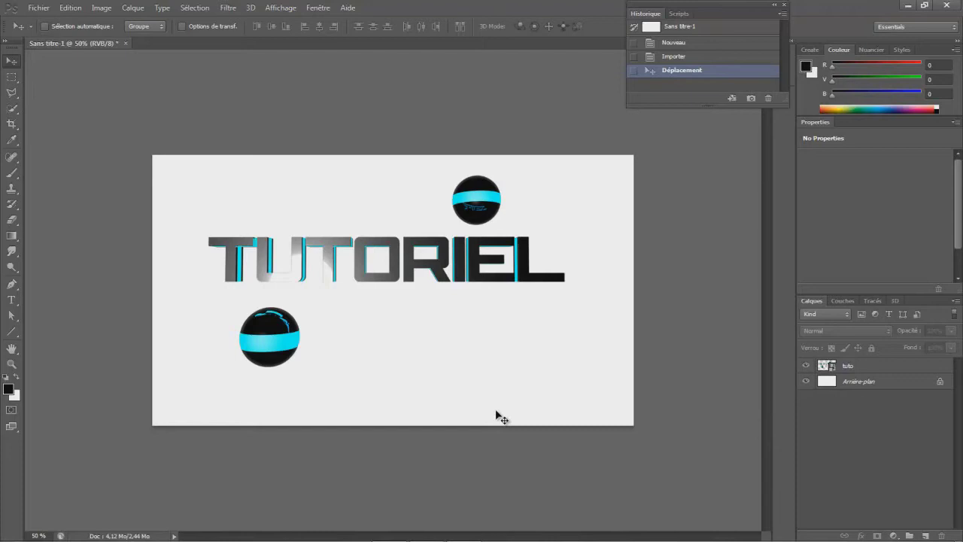
pyautogui.hotkey('ctrl', '+')
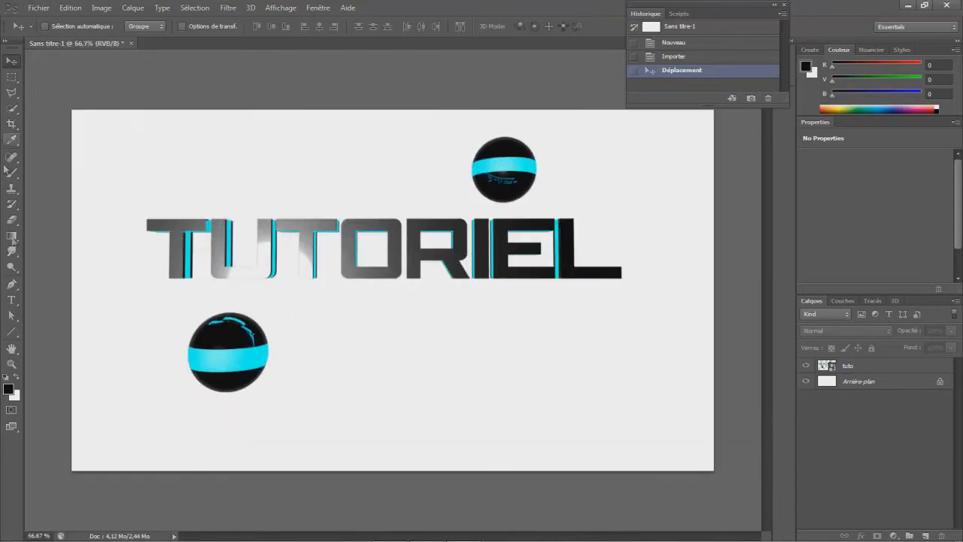
pyautogui.click(12, 287)
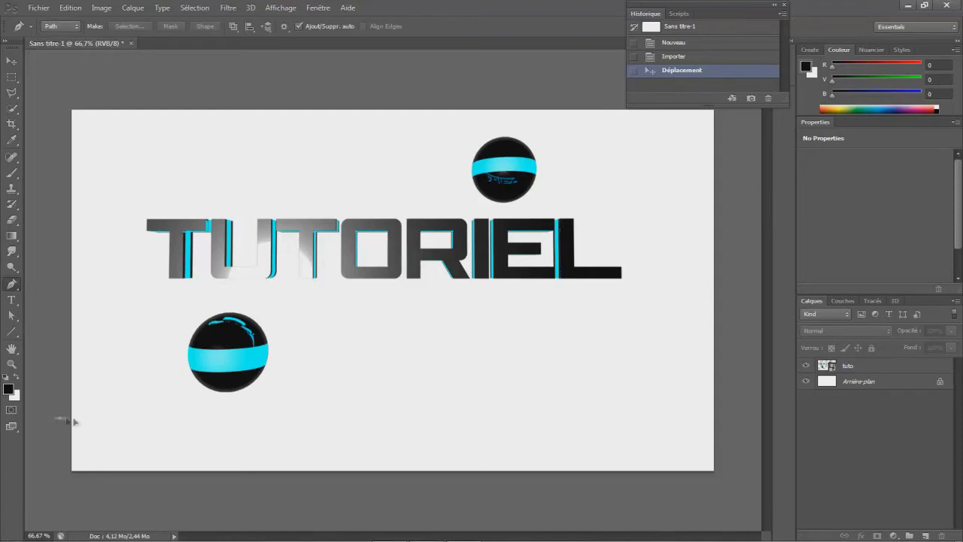
# Draw a trial Pen path across the lower canvas, curving up to the right
pyautogui.moveTo(193, 417); pyautogui.dragTo(398, 419)
pyautogui.moveTo(491, 427); pyautogui.dragTo(537, 424)
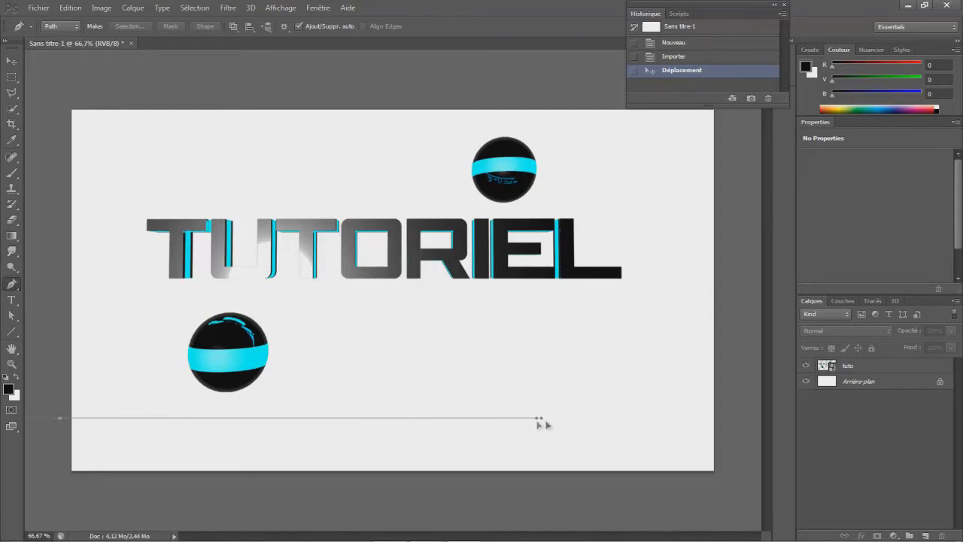
pyautogui.click(558, 418)
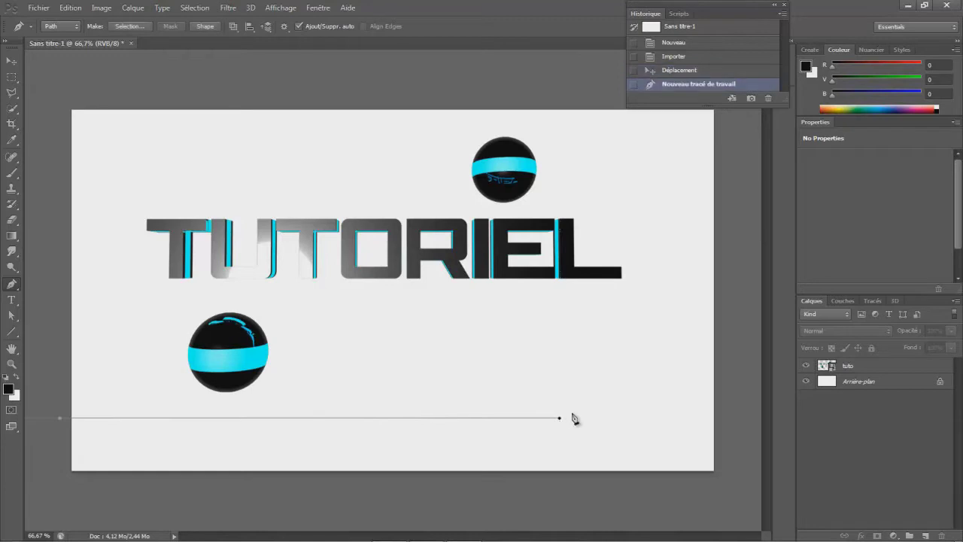
pyautogui.click(736, 326)
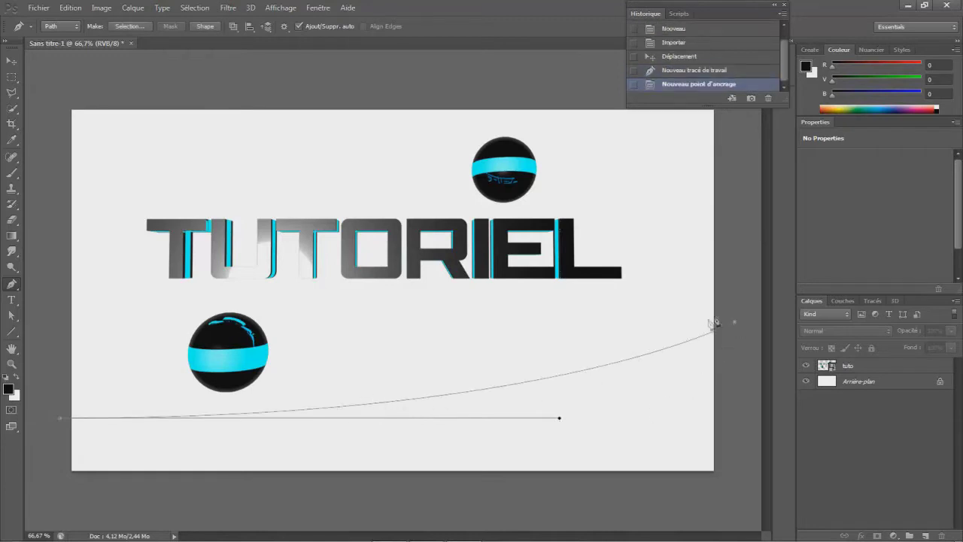
pyautogui.click(733, 314)
pyautogui.click(738, 323)
pyautogui.click(736, 327)
pyautogui.rightClick(734, 330)
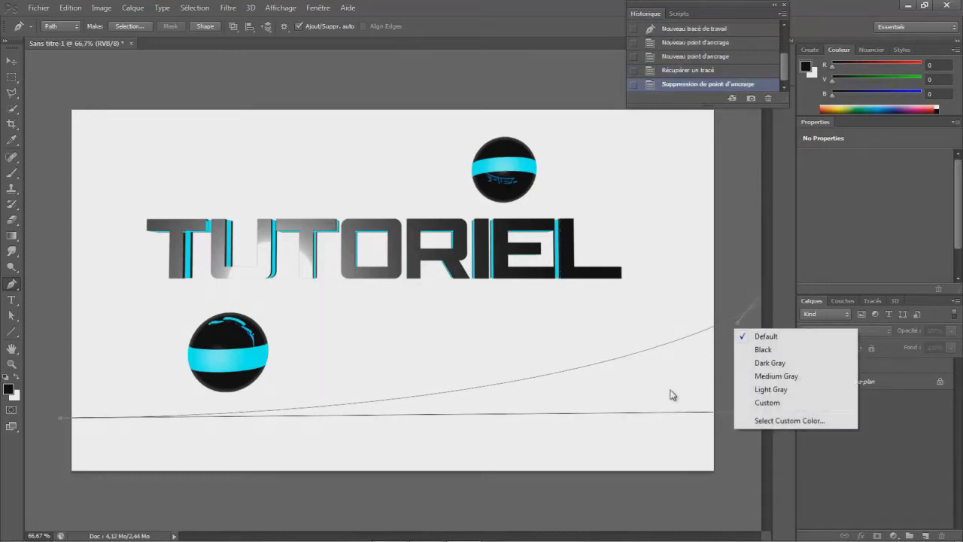
# Delete the trial work path and sketch a new curved path along the lower canvas
pyautogui.click(238, 280)
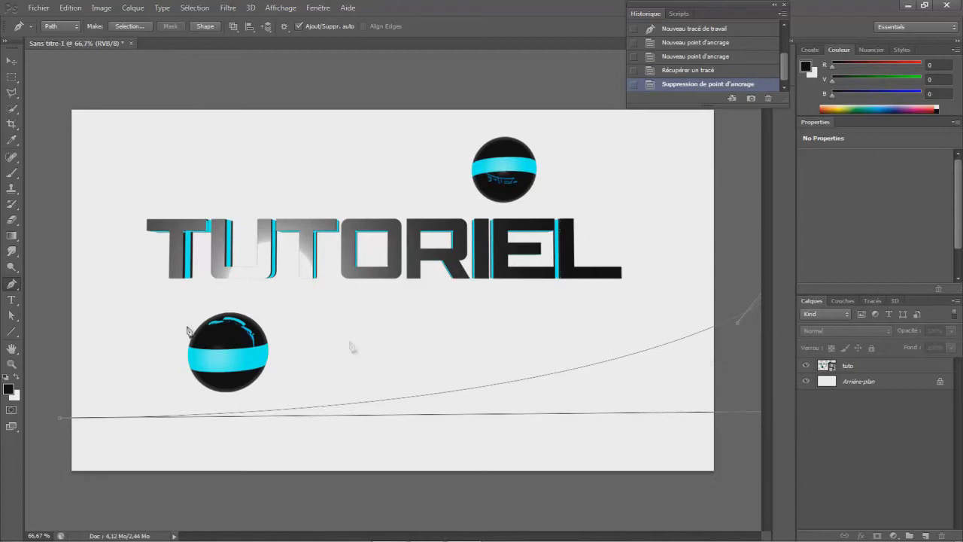
pyautogui.click(874, 301)
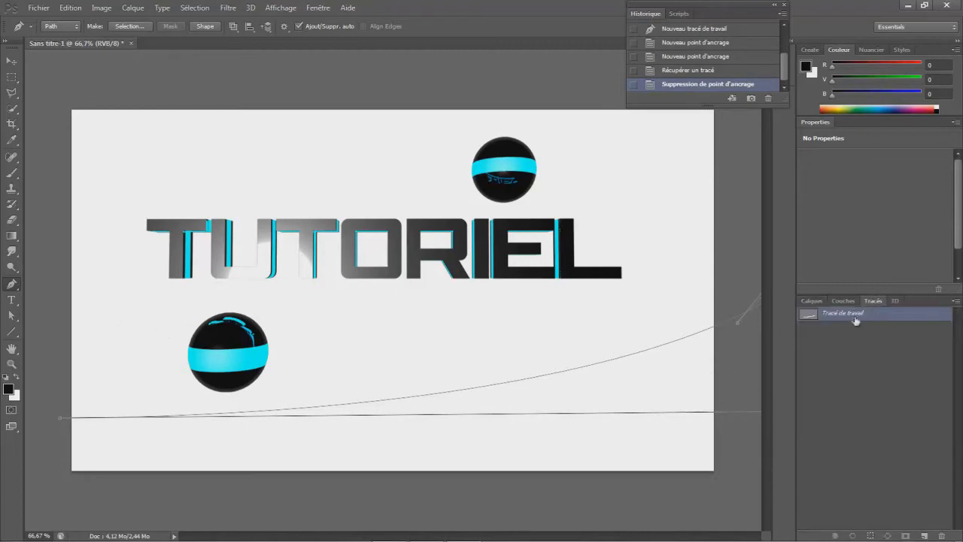
pyautogui.press('Delete')
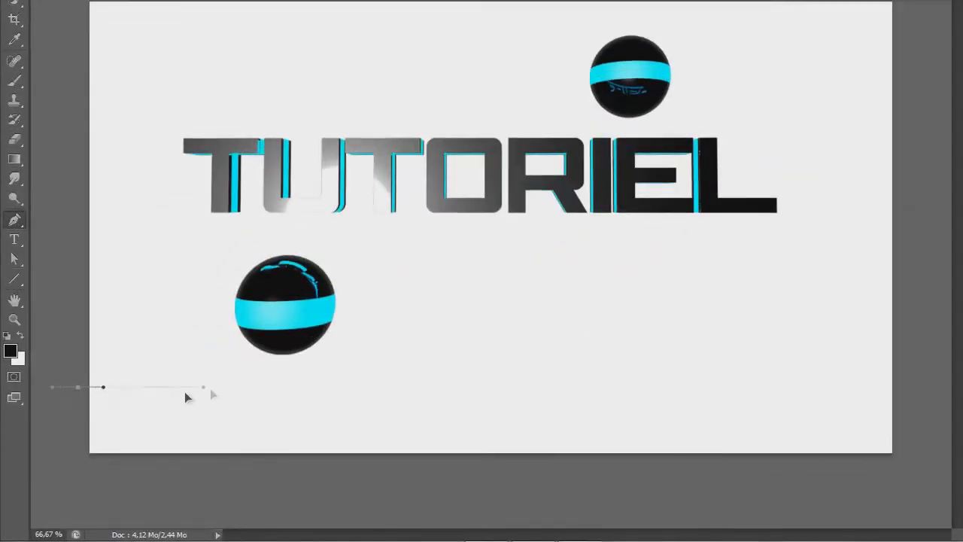
pyautogui.click(667, 387)
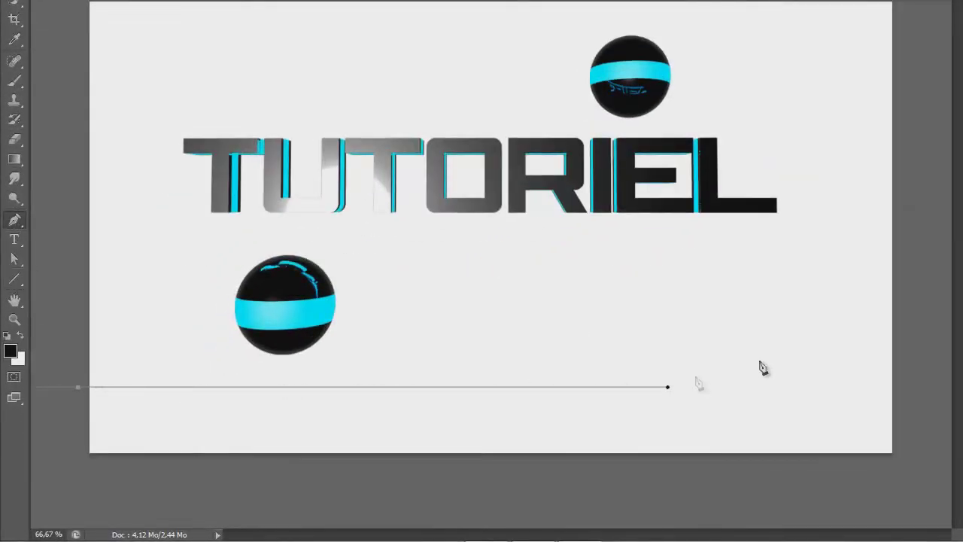
pyautogui.click(904, 309)
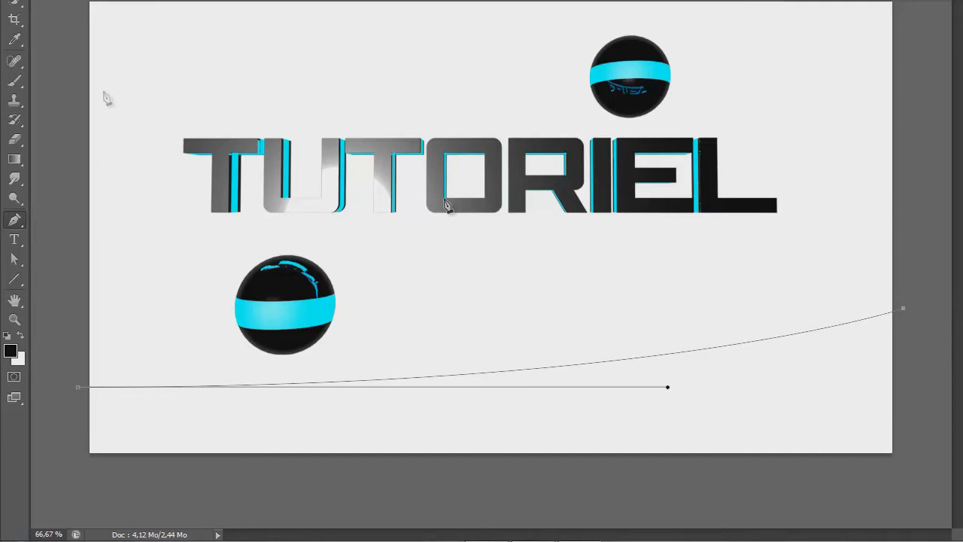
pyautogui.click(11, 85)
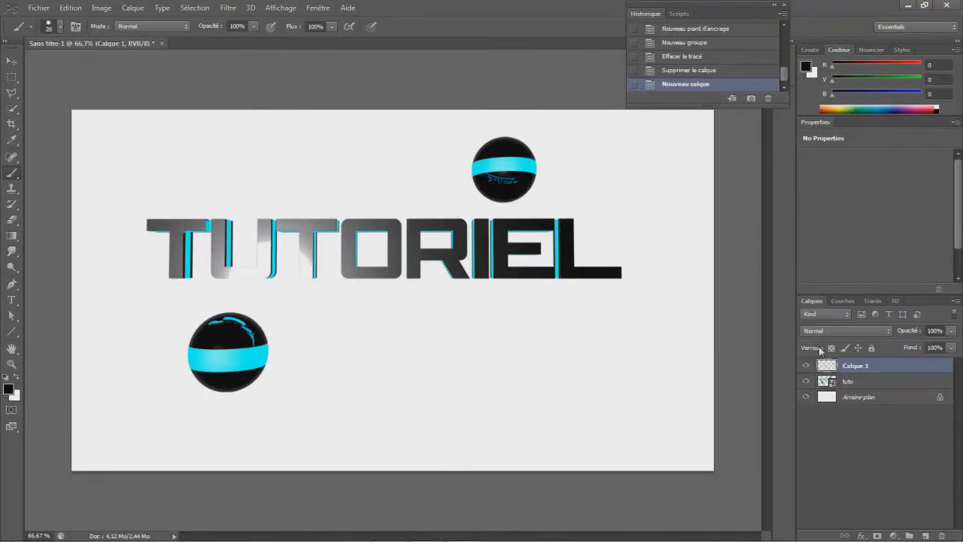
# Draw a Pen path along the lower canvas that curves up to the right
pyautogui.click(873, 301)
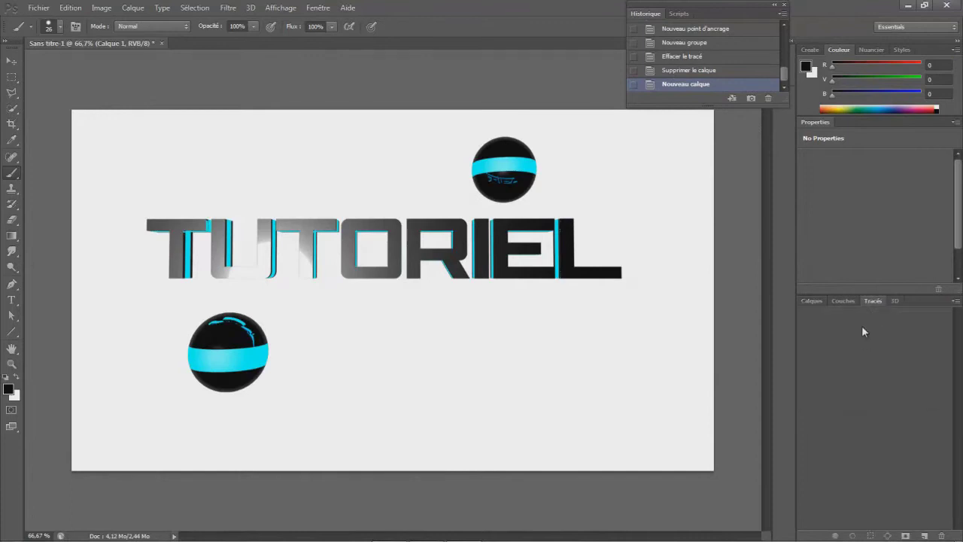
pyautogui.click(804, 301)
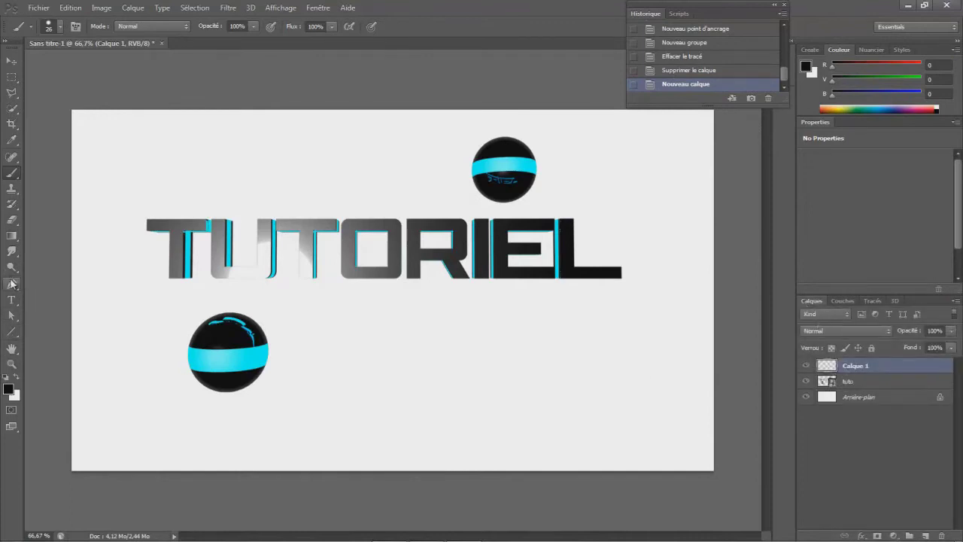
pyautogui.click(11, 285)
pyautogui.moveTo(61, 412); pyautogui.dragTo(561, 412)
pyautogui.click(736, 354)
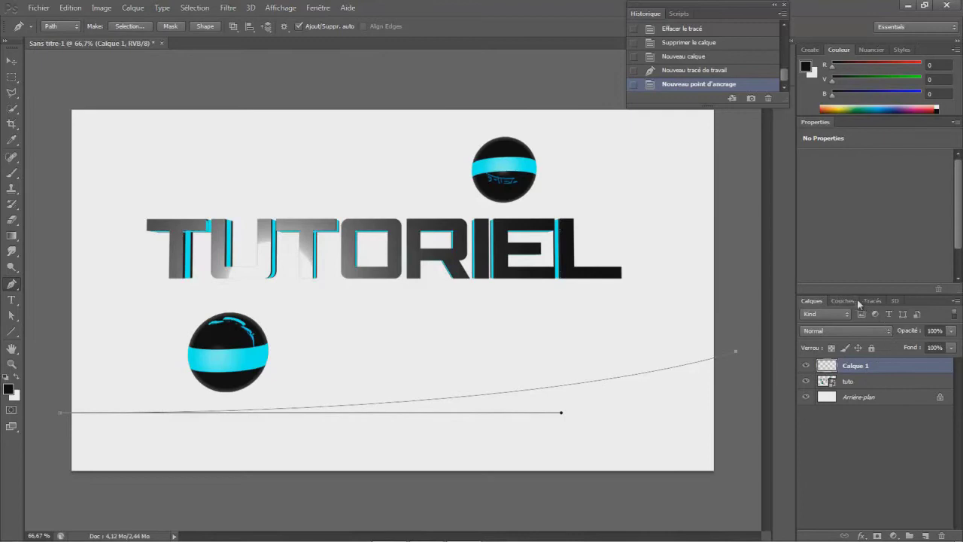
# Stroke the work path with a thick black line using Contour du tracé
pyautogui.click(871, 301)
pyautogui.rightClick(839, 315)
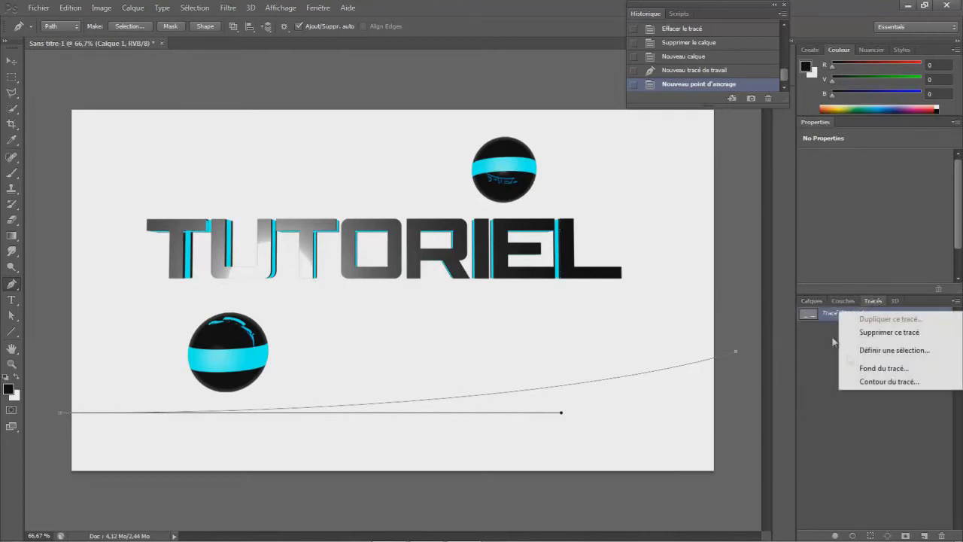
pyautogui.click(885, 382)
pyautogui.click(557, 179)
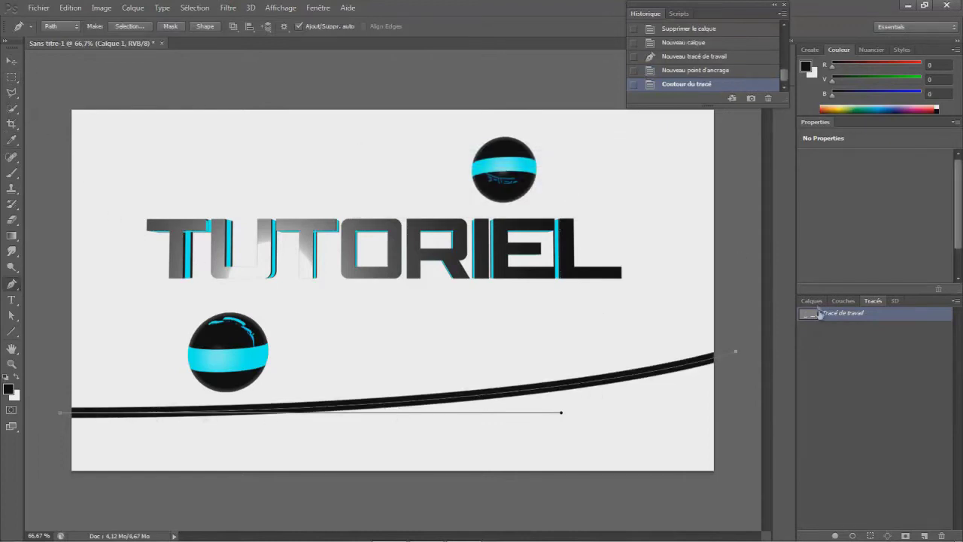
pyautogui.press('F7')
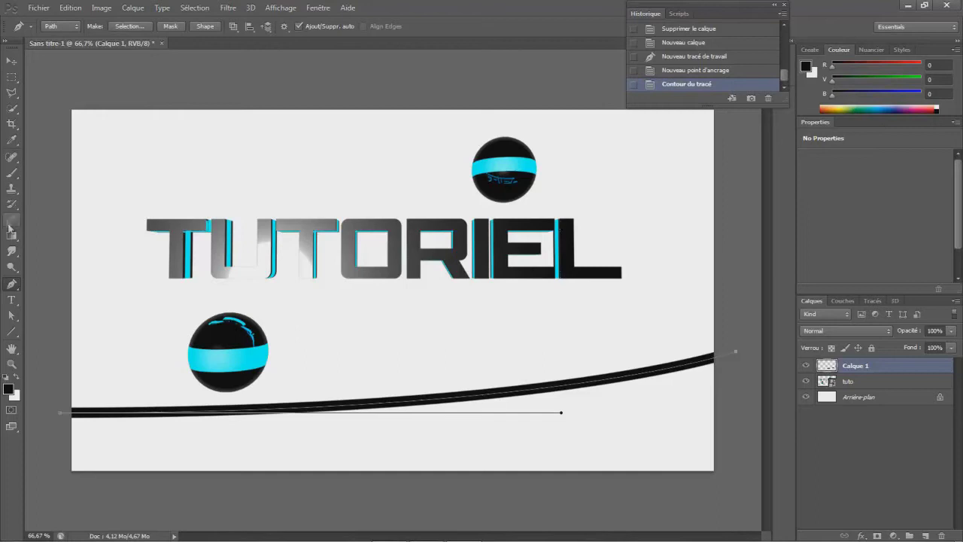
# Delete the work path and Paint Bucket fill the area below the curve black on Calque 1
pyautogui.click(873, 301)
pyautogui.rightClick(867, 318)
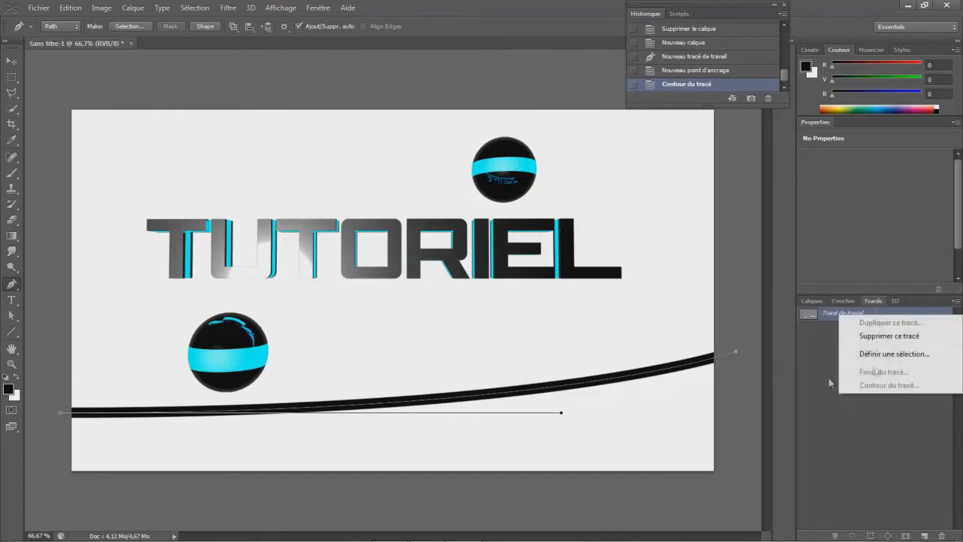
pyautogui.click(885, 332)
pyautogui.click(813, 300)
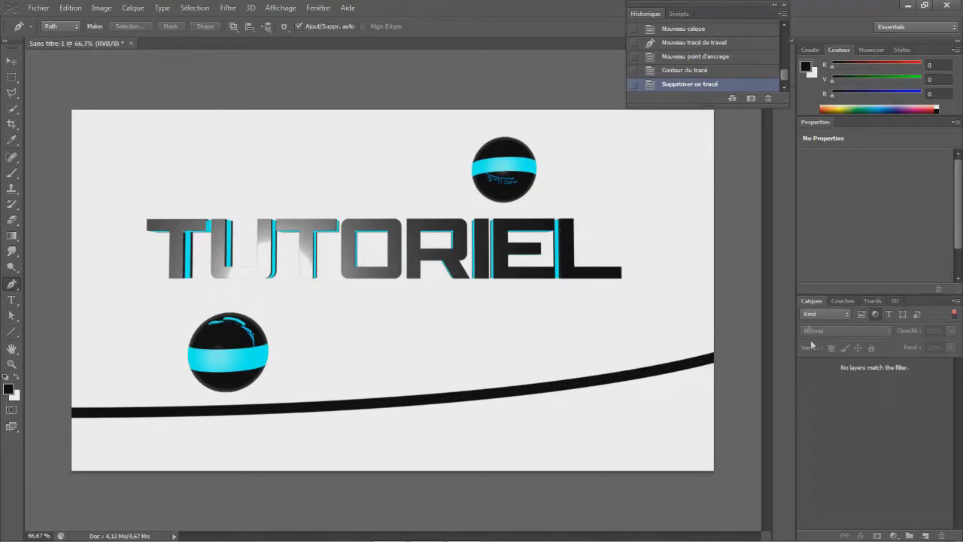
pyautogui.click(954, 313)
pyautogui.click(848, 364)
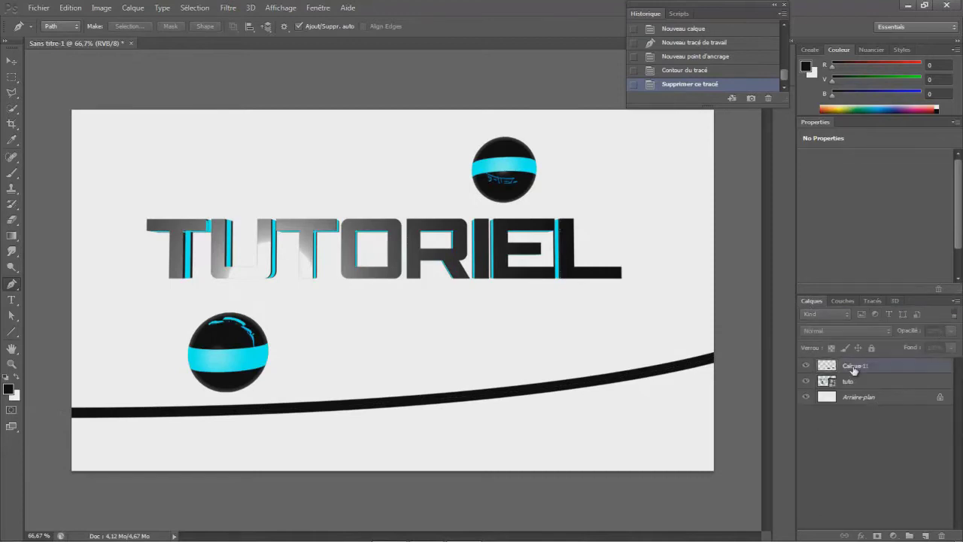
pyautogui.click(13, 237)
pyautogui.click(68, 245)
pyautogui.click(652, 450)
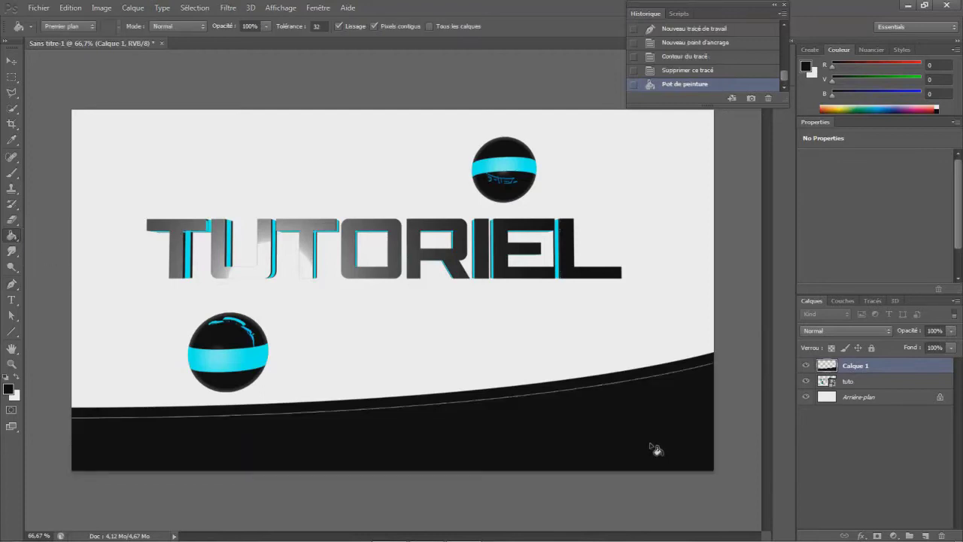
# Brush black over the thin white line along the whole curve
pyautogui.click(12, 172)
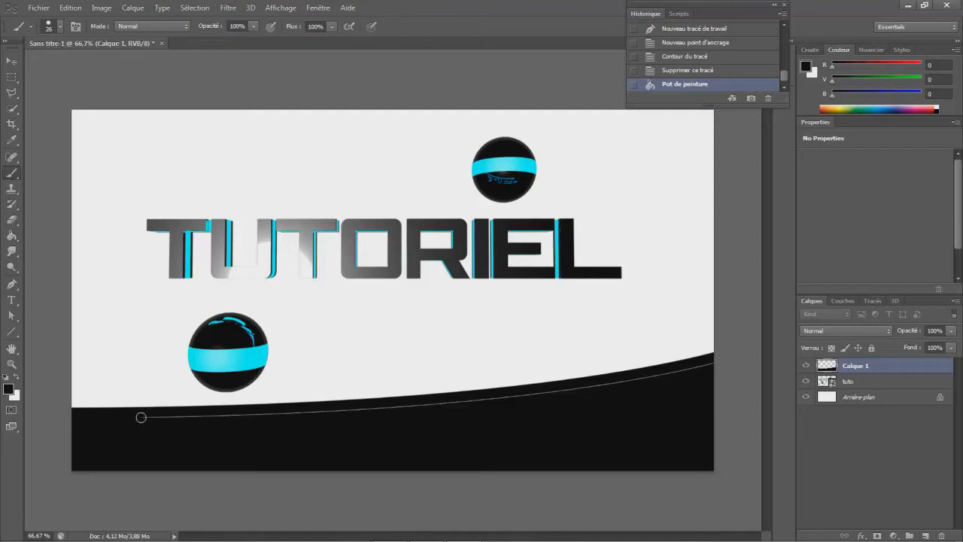
pyautogui.moveTo(200, 415); pyautogui.dragTo(498, 396)
pyautogui.moveTo(610, 385); pyautogui.dragTo(674, 372)
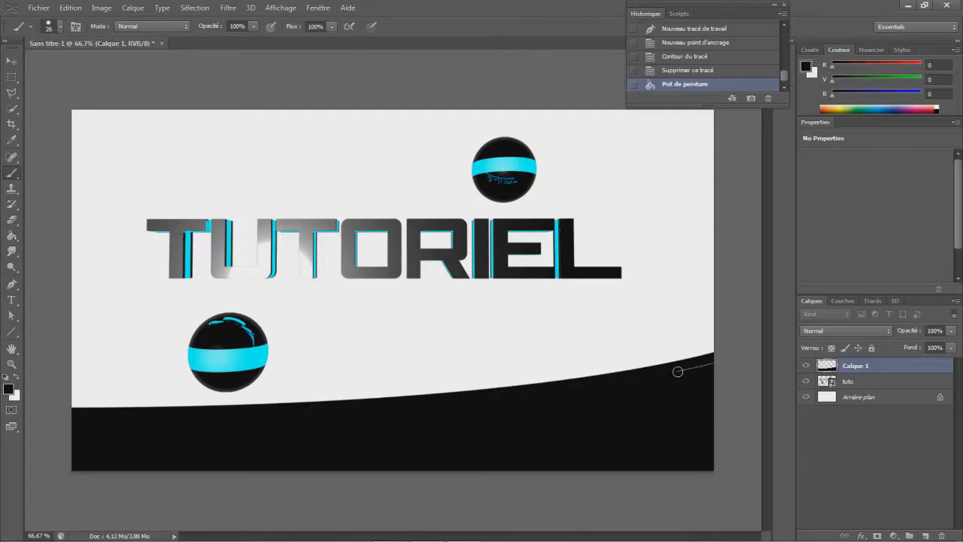
pyautogui.moveTo(733, 351); pyautogui.dragTo(734, 351)
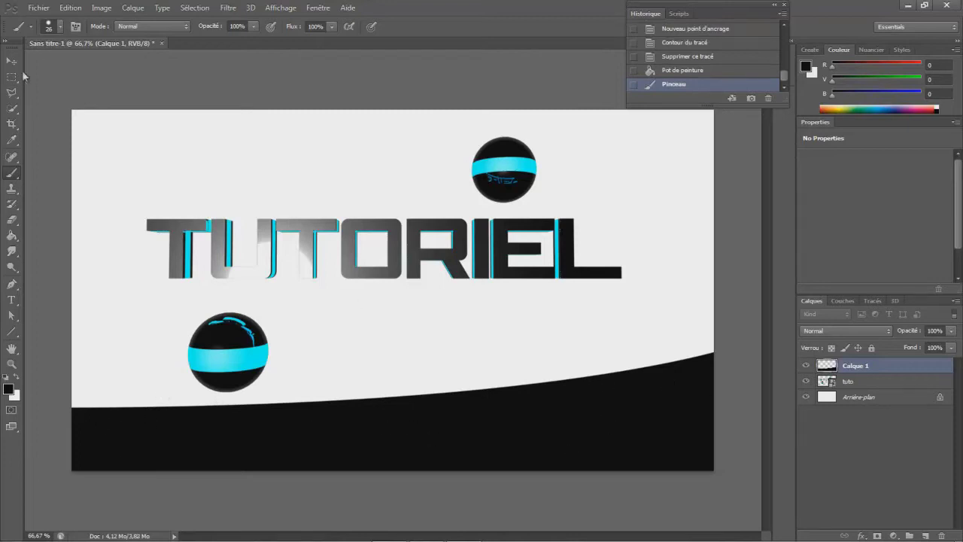
pyautogui.click(38, 10)
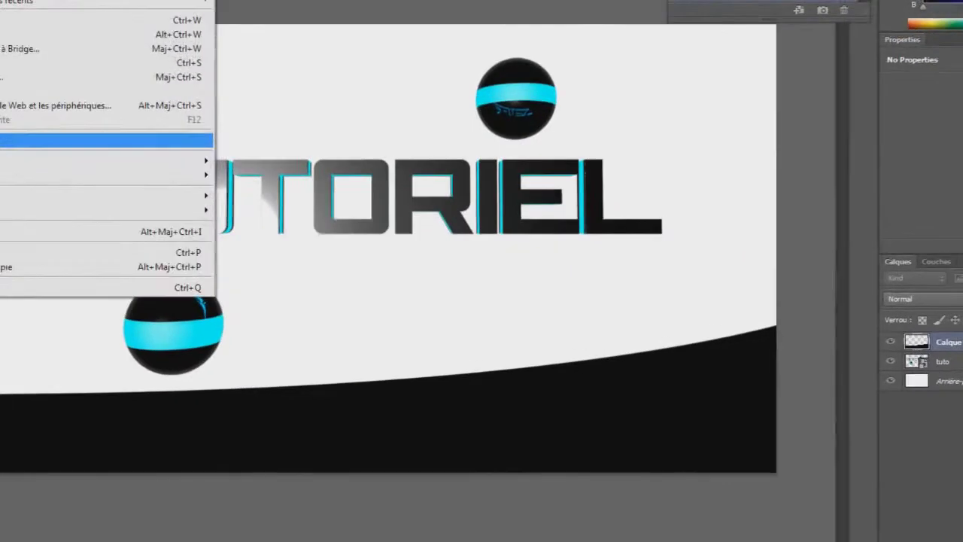
# Import the metal3 texture and stretch it to both canvas edges before committing
pyautogui.click(75, 140)
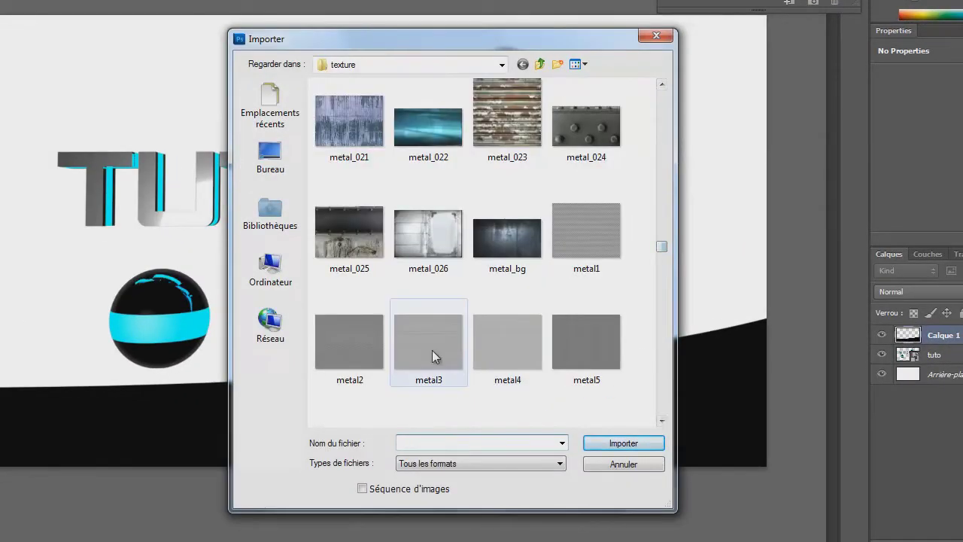
pyautogui.click(433, 352)
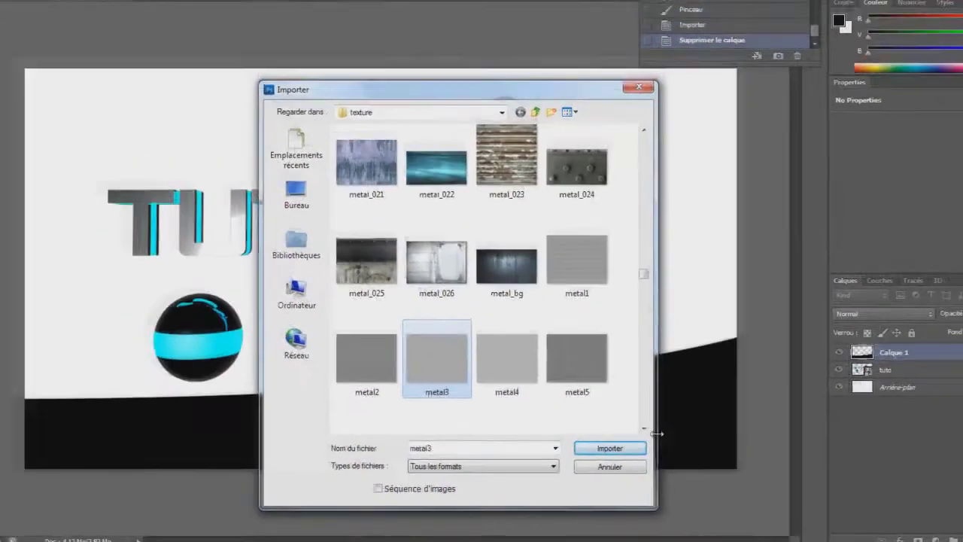
pyautogui.click(600, 453)
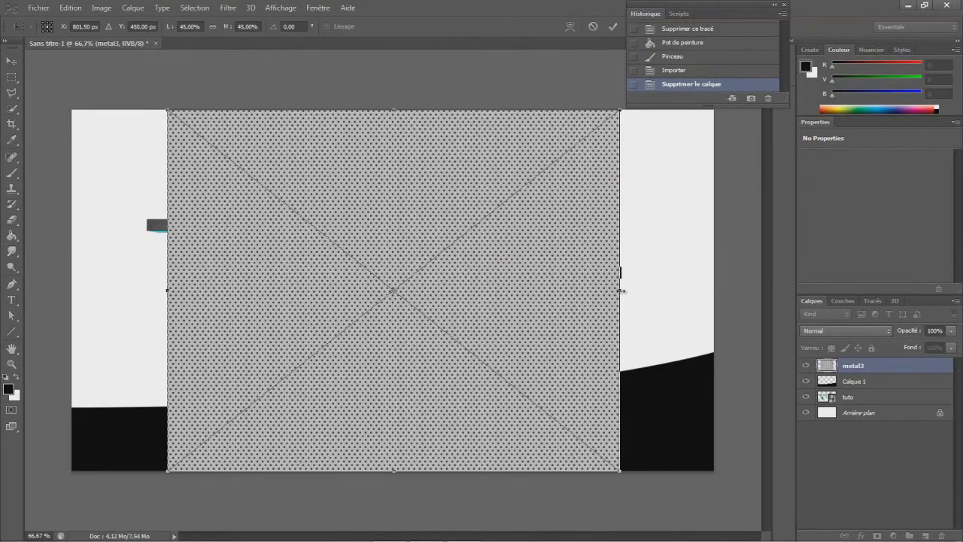
pyautogui.moveTo(620, 291); pyautogui.dragTo(708, 290)
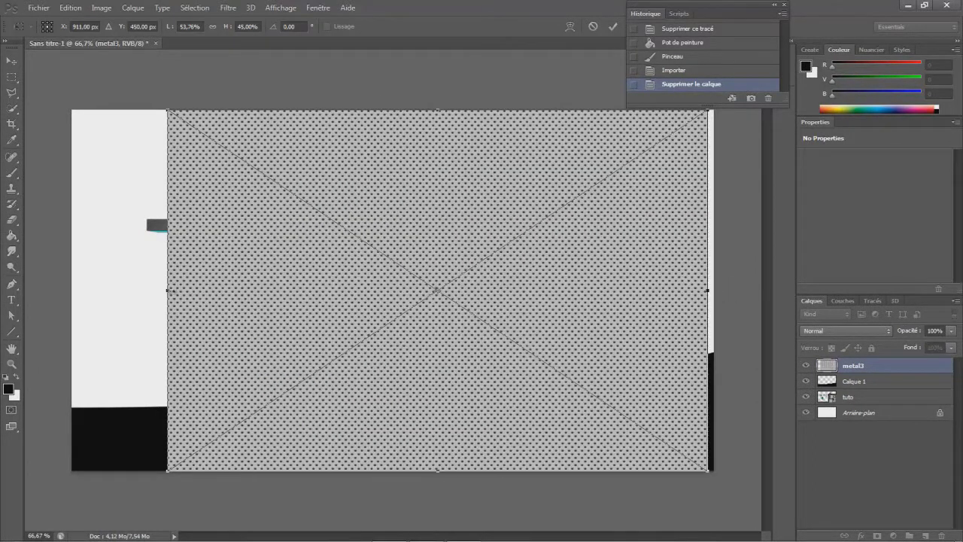
pyautogui.moveTo(167, 290); pyautogui.dragTo(72, 291)
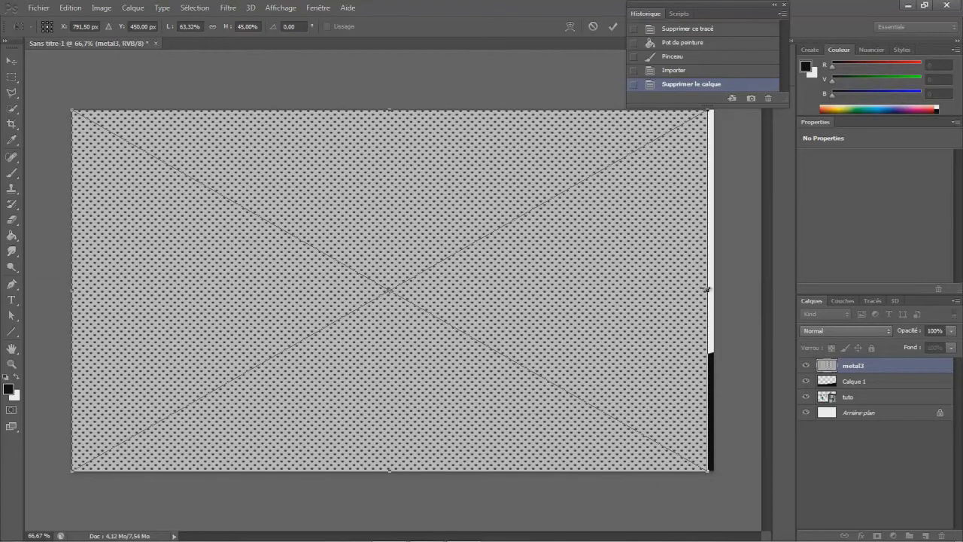
pyautogui.moveTo(708, 289); pyautogui.dragTo(714, 289)
pyautogui.click(12, 61)
pyautogui.click(390, 214)
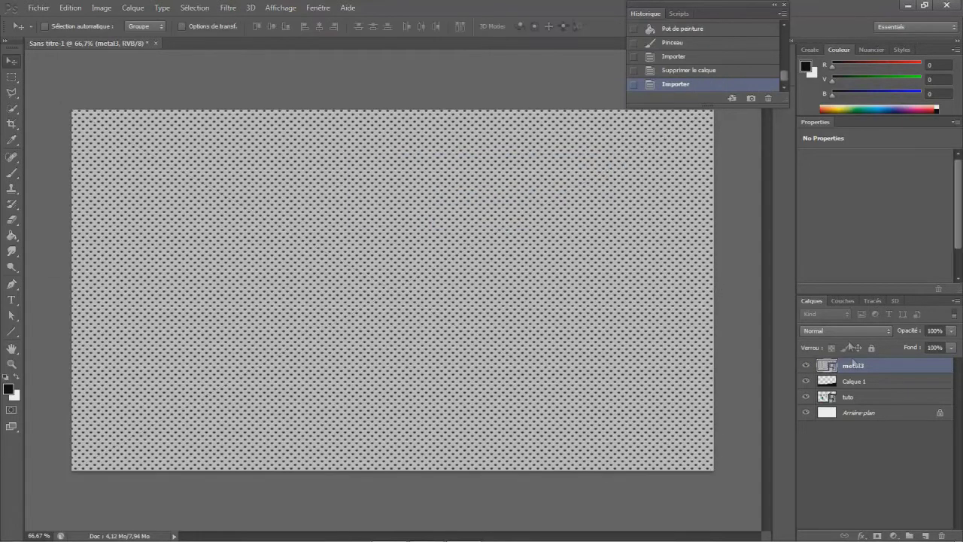
# Set the metal3 layer to Eclaircir blend mode and rasterize it for erasing
pyautogui.click(823, 330)
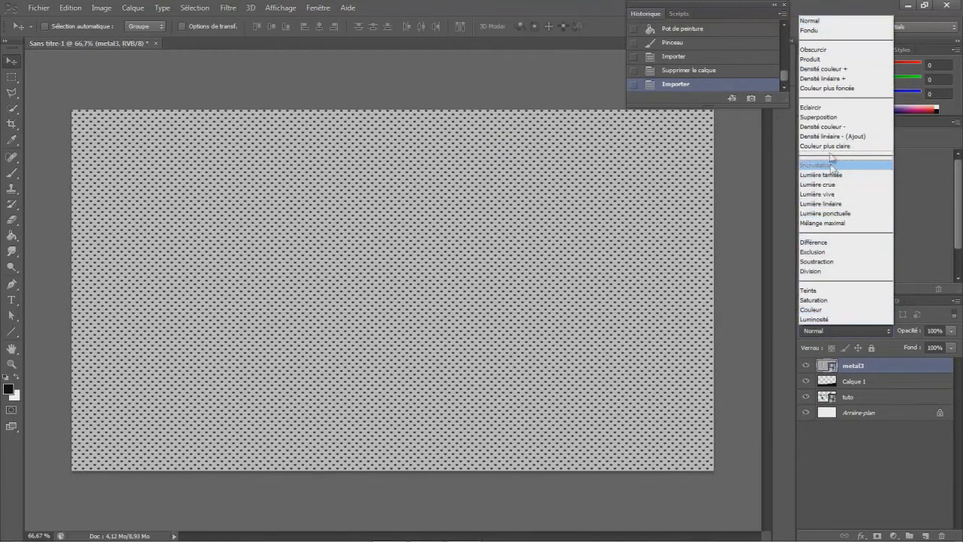
pyautogui.click(822, 109)
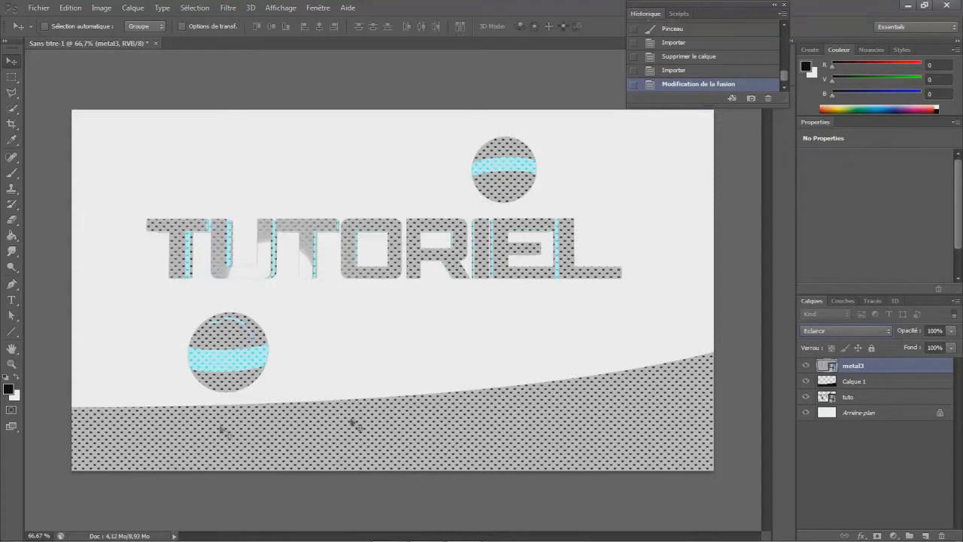
pyautogui.click(877, 447)
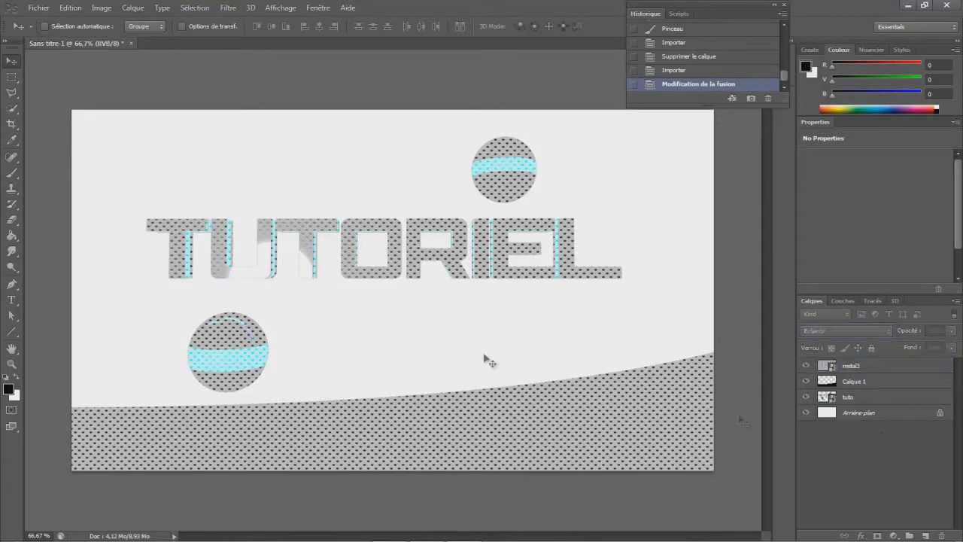
pyautogui.click(12, 219)
pyautogui.click(245, 349)
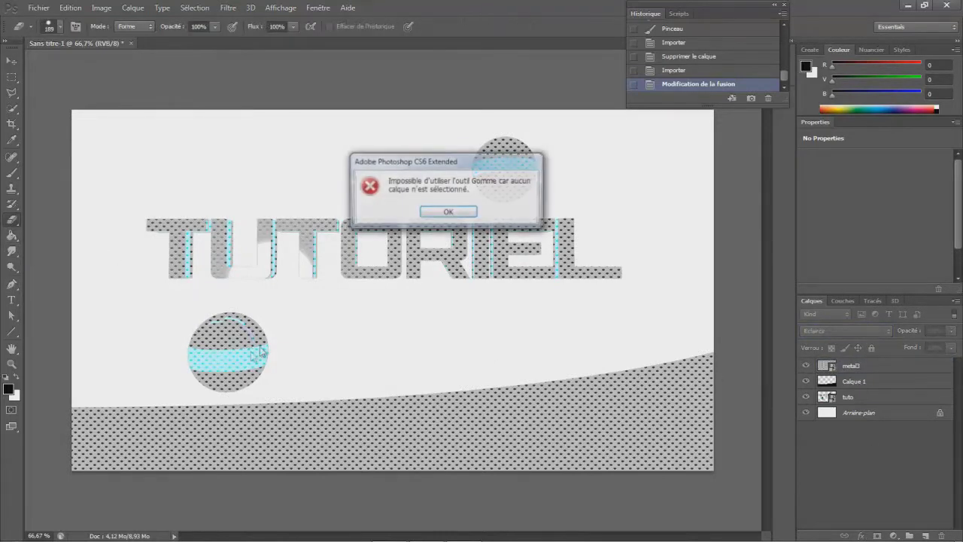
pyautogui.click(443, 296)
pyautogui.click(848, 367)
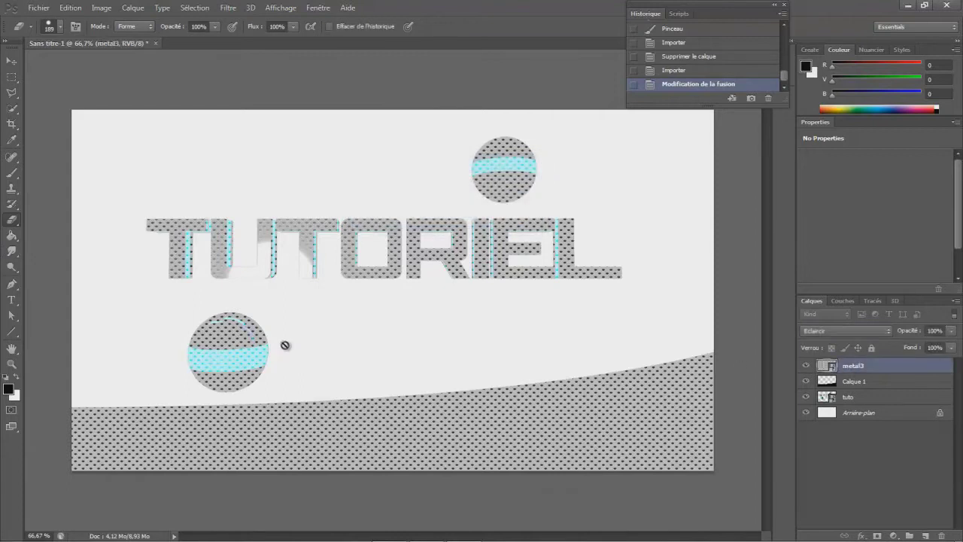
pyautogui.click(284, 345)
pyautogui.click(413, 216)
# Erase the texture above the curve, hiding and reshowing the other layers to check
pyautogui.moveTo(289, 343)
pyautogui.mouseDown()
pyautogui.moveTo(275, 323)
pyautogui.moveTo(204, 327)
pyautogui.moveTo(268, 344)
pyautogui.moveTo(188, 343)
pyautogui.moveTo(173, 222)
pyautogui.moveTo(269, 236)
pyautogui.moveTo(544, 215)
pyautogui.moveTo(465, 148)
pyautogui.mouseUp()
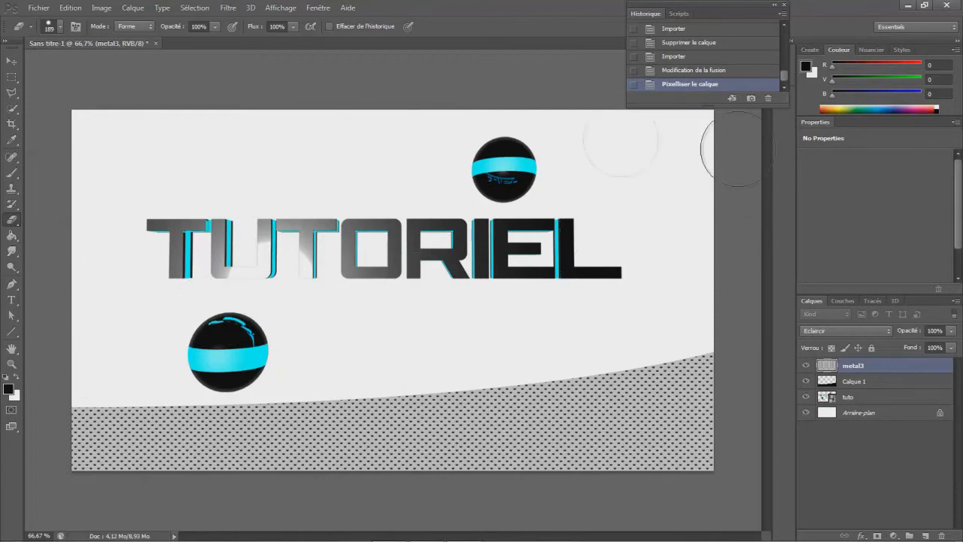
pyautogui.click(616, 256)
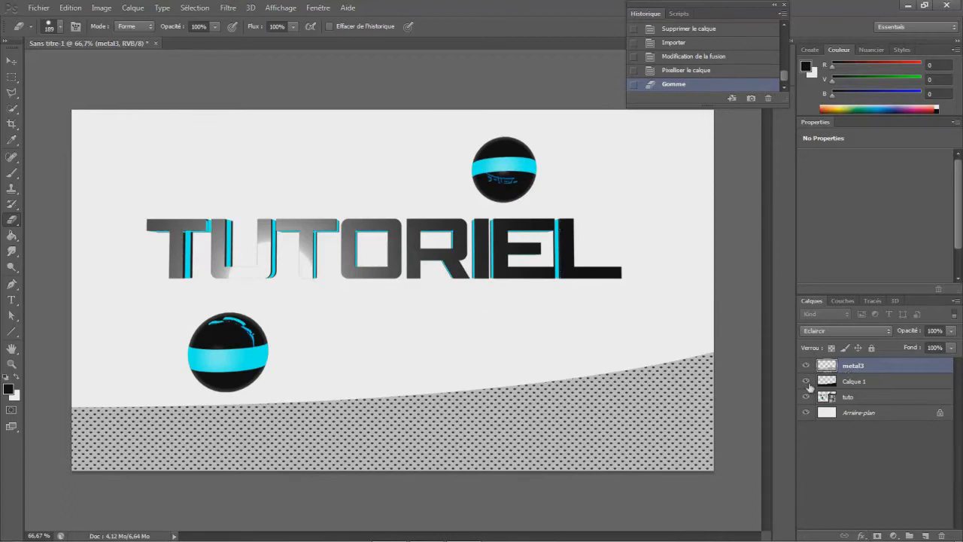
pyautogui.moveTo(808, 383); pyautogui.dragTo(806, 413)
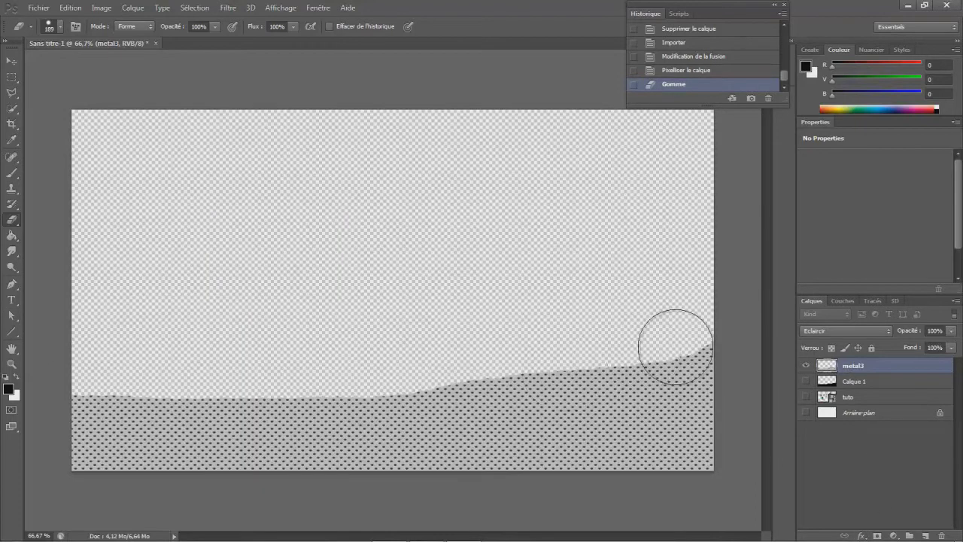
pyautogui.click(806, 384)
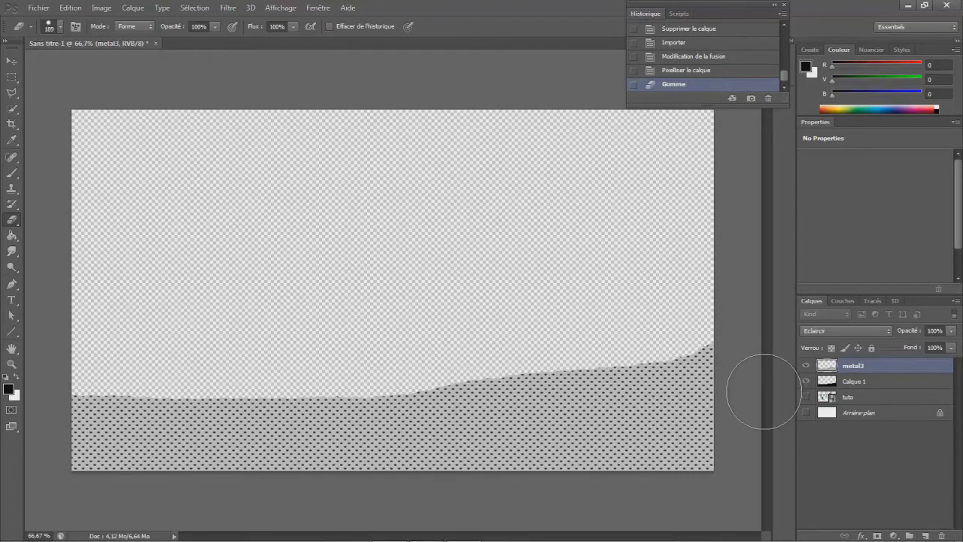
pyautogui.click(807, 397)
pyautogui.click(807, 413)
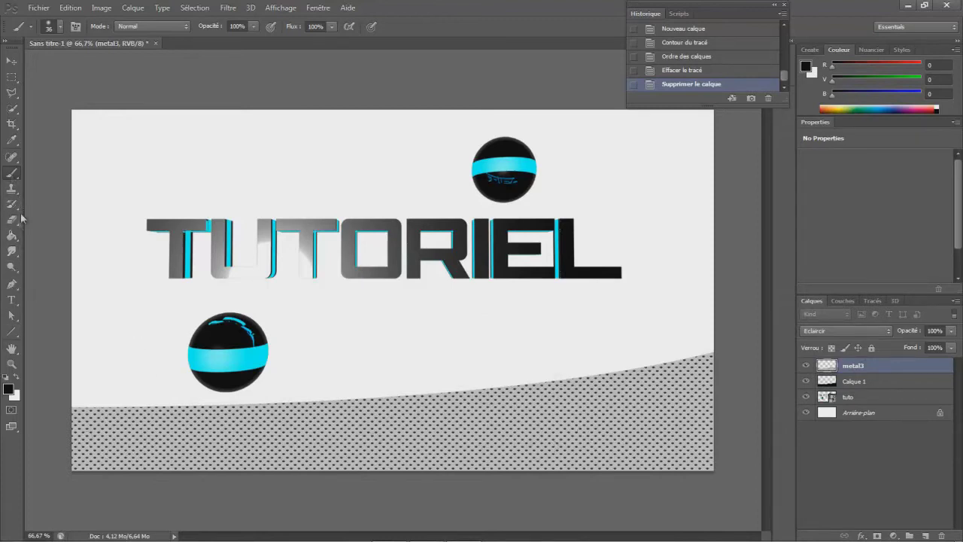
pyautogui.click(12, 236)
# On a new layer, fade a black-to-transparent gradient up from the bottom edge
pyautogui.click(81, 238)
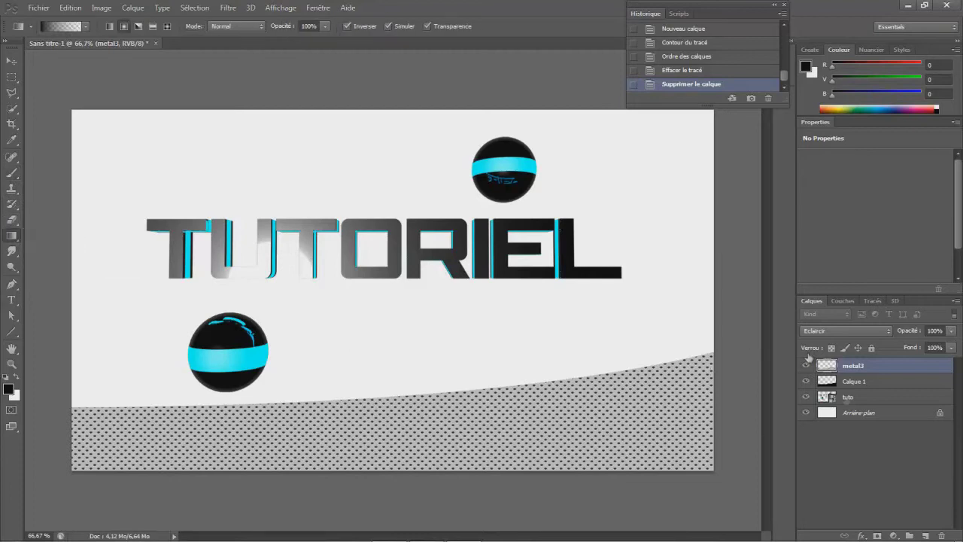
pyautogui.click(926, 535)
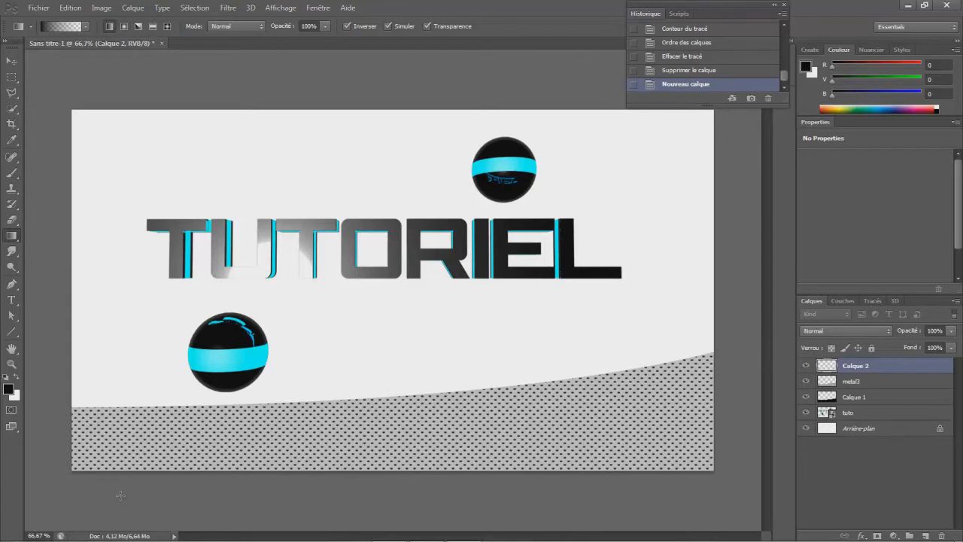
pyautogui.moveTo(123, 435); pyautogui.dragTo(123, 440)
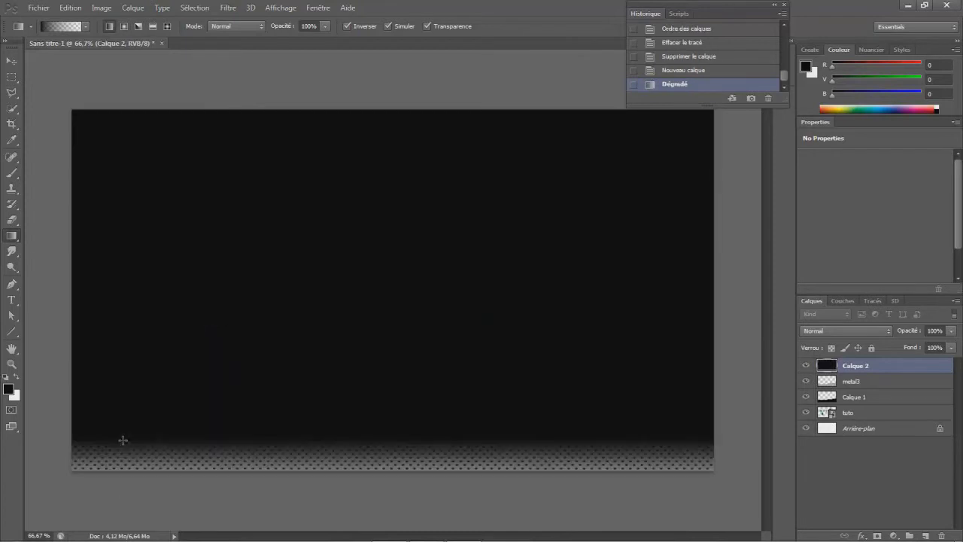
pyautogui.hotkey('ctrl', 'z')
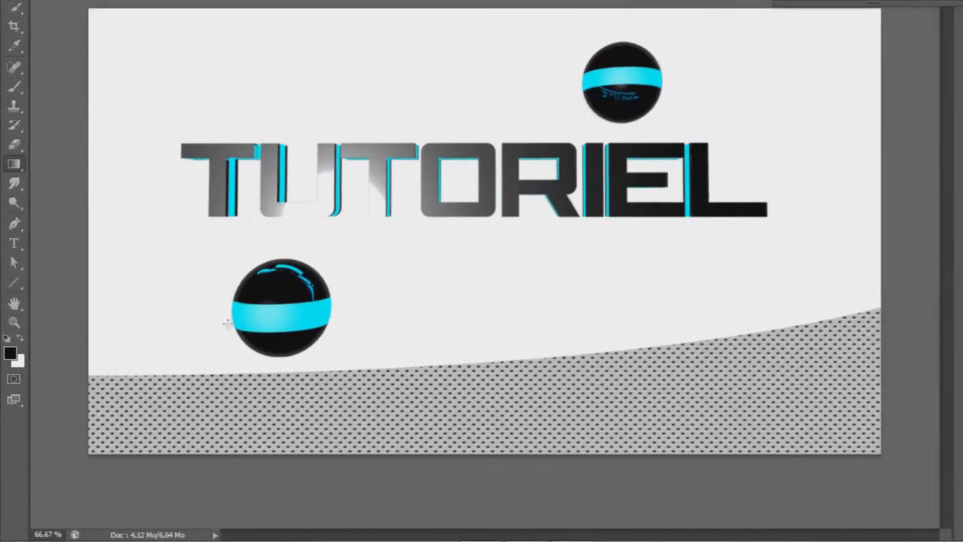
pyautogui.moveTo(483, 452); pyautogui.dragTo(483, 414)
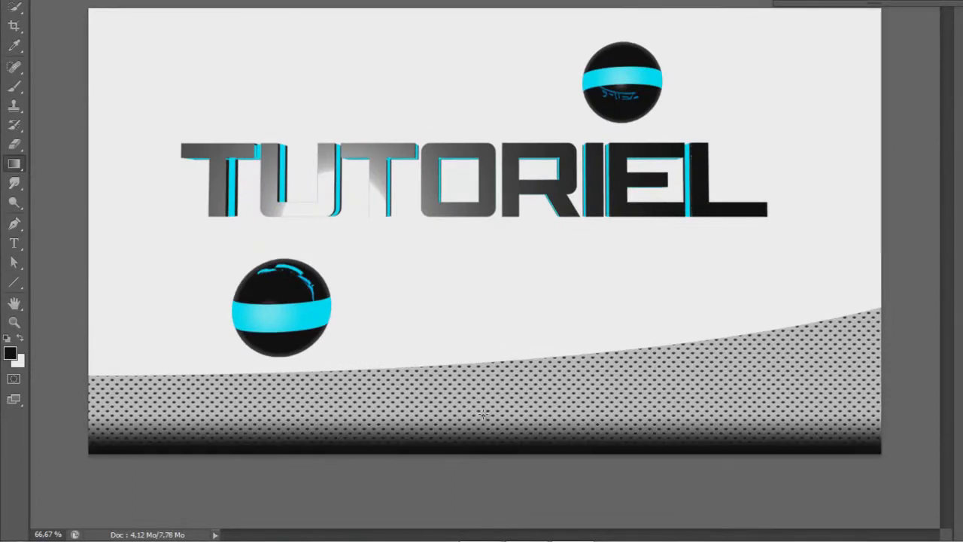
# Darken the bottom-left and bottom-right corners with black gradients
pyautogui.moveTo(149, 408); pyautogui.dragTo(154, 405)
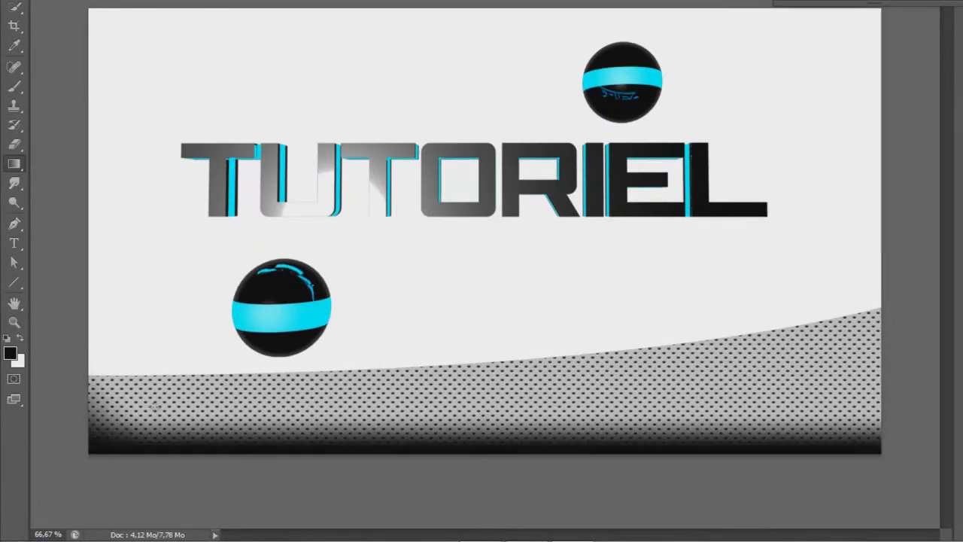
pyautogui.moveTo(109, 439); pyautogui.dragTo(128, 413)
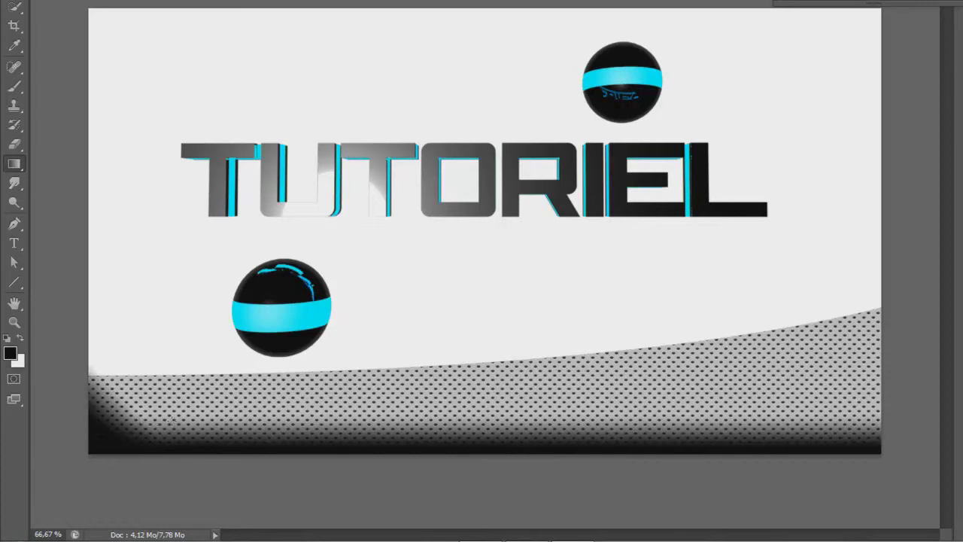
pyautogui.moveTo(193, 427)
pyautogui.mouseDown()
pyautogui.moveTo(143, 457)
pyautogui.moveTo(154, 433)
pyautogui.mouseUp()
pyautogui.hotkey('ctrl', 'z')
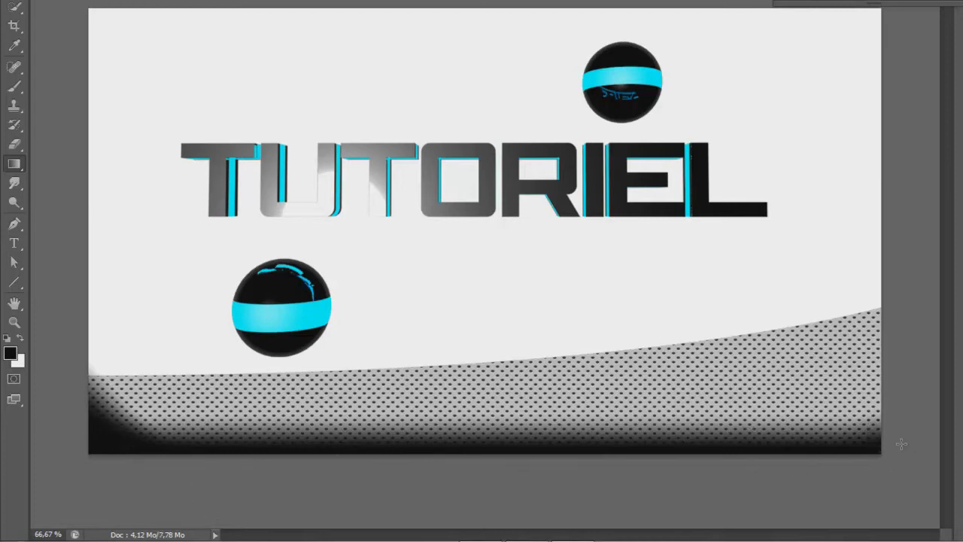
pyautogui.moveTo(888, 470); pyautogui.dragTo(890, 482)
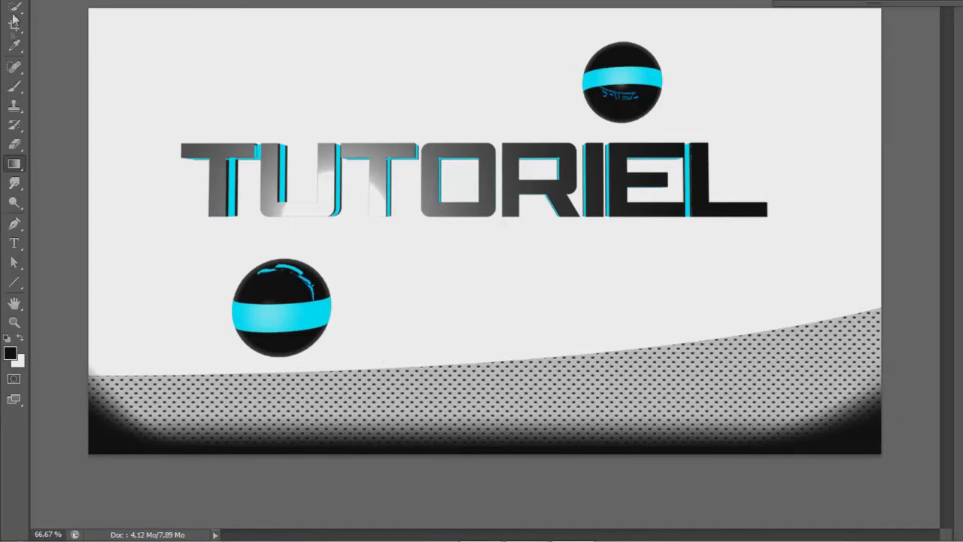
pyautogui.click(14, 243)
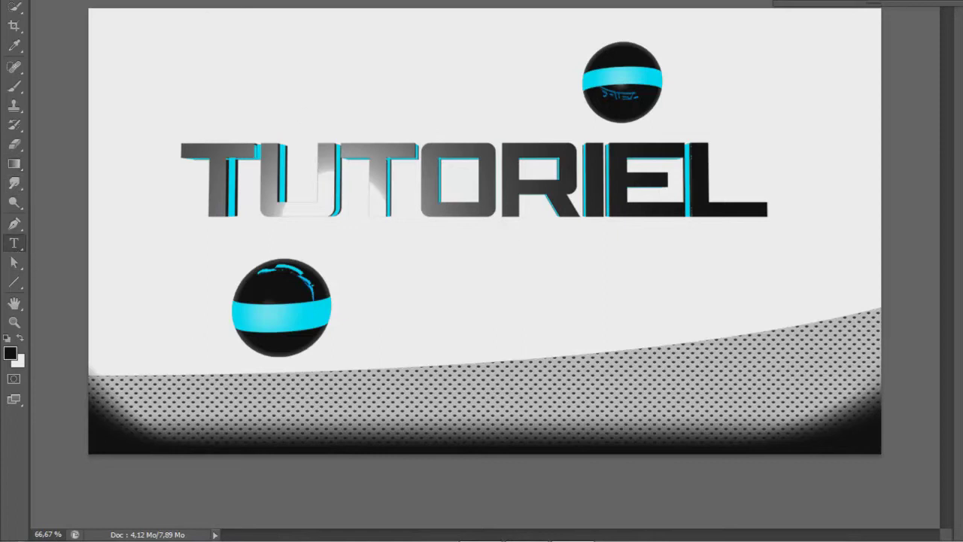
# Choose a stylised font from the font list and type the caption text
pyautogui.click(214, 2)
pyautogui.scroll(-5, 155, 365)
pyautogui.scroll(-8, 200, 161)
pyautogui.moveTo(215, 120)
pyautogui.mouseDown()
pyautogui.moveTo(213, 339)
pyautogui.moveTo(240, 268)
pyautogui.mouseUp()
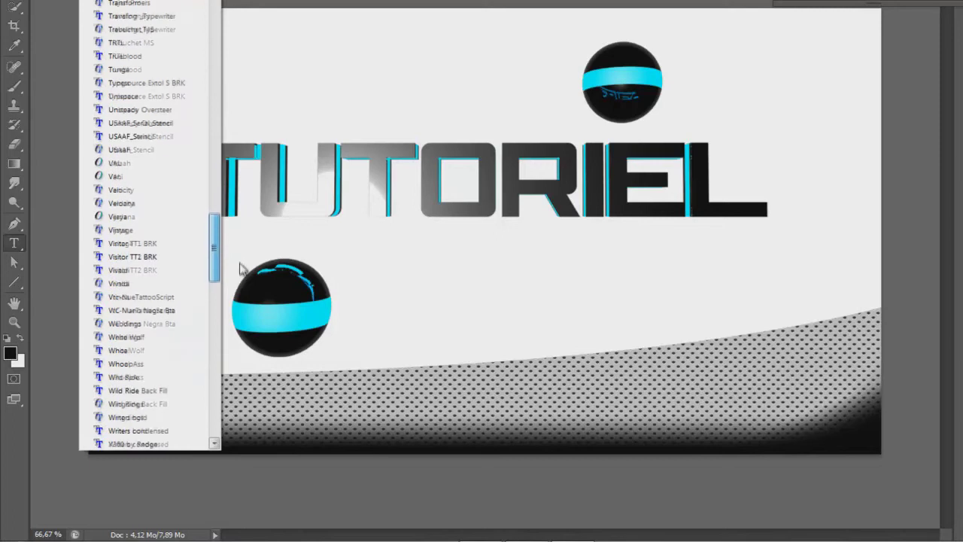
pyautogui.scroll(1, 241, 268)
pyautogui.scroll(1, 241, 268)
pyautogui.scroll(3, 240, 268)
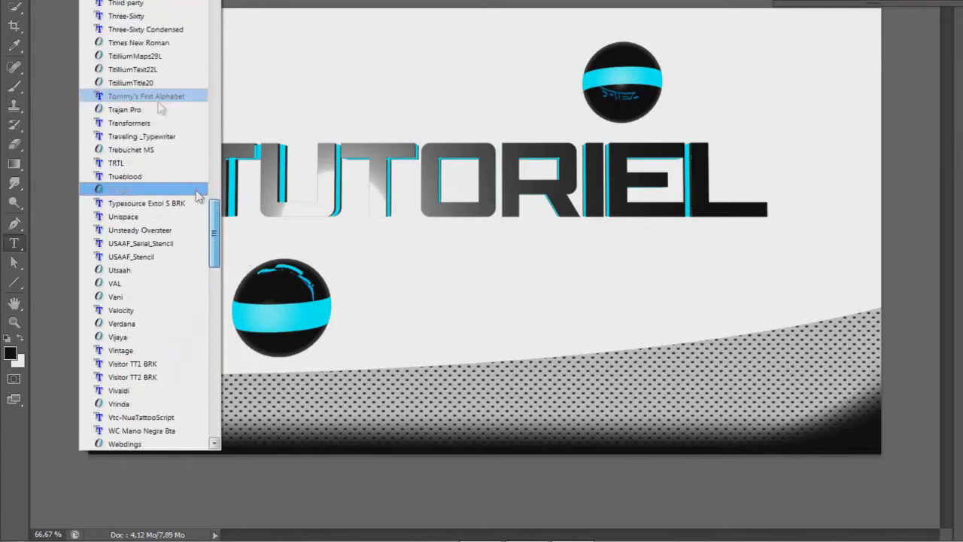
pyautogui.click(136, 5)
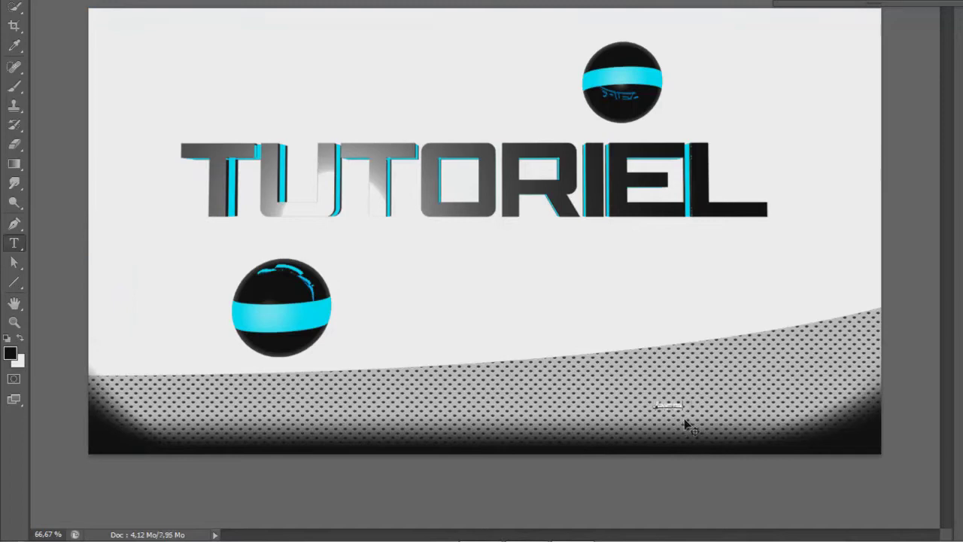
pyautogui.write('tion par')
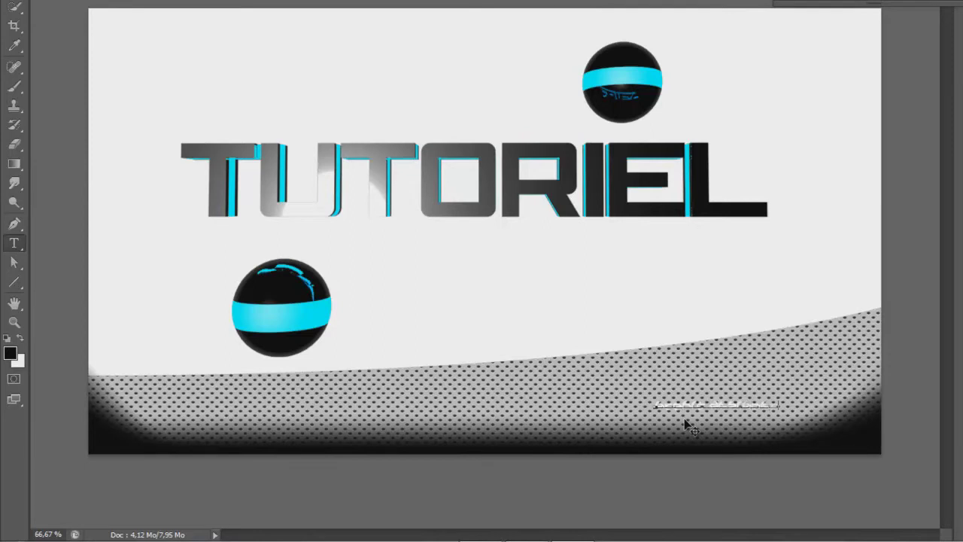
pyautogui.write('Ma')
pyautogui.hotkey('ctrl', 'Return')
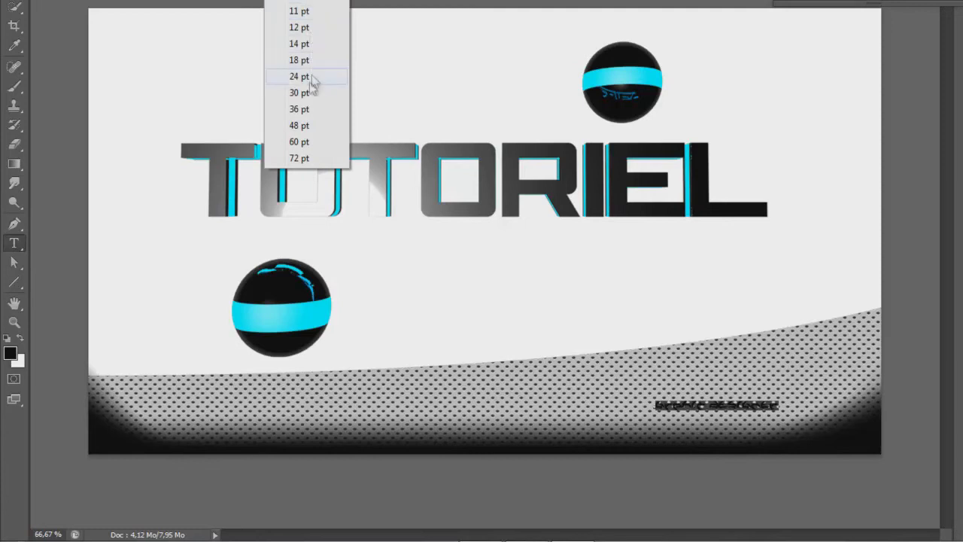
# Size the caption to 36 pt and position it at the dotted band's lower right
pyautogui.click(307, 92)
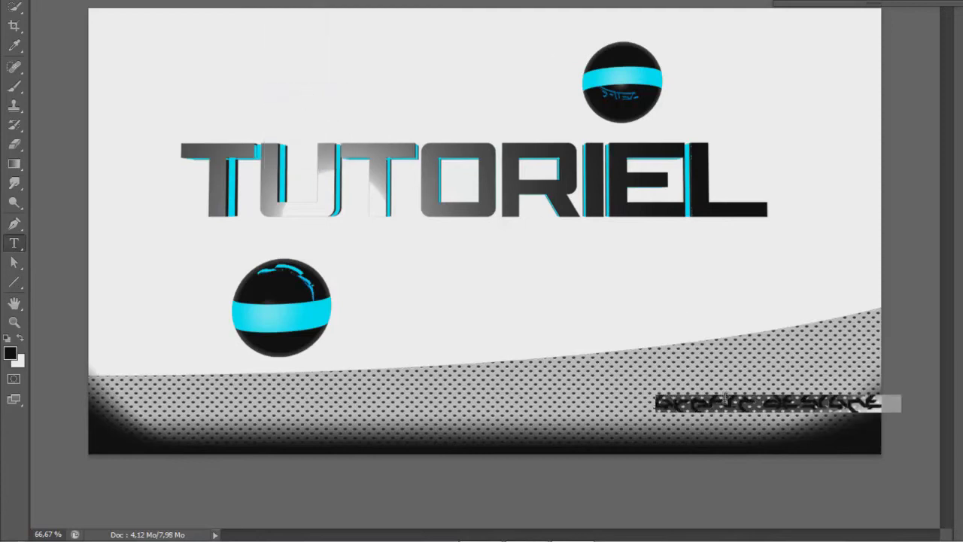
pyautogui.moveTo(748, 396); pyautogui.dragTo(707, 410)
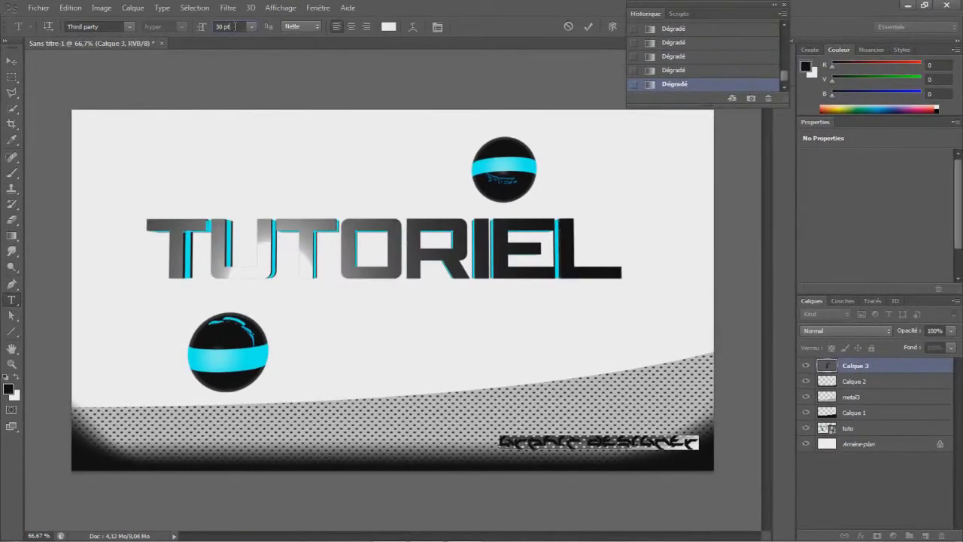
pyautogui.press('Up')
pyautogui.press('Up')
pyautogui.press('Up')
pyautogui.press('Up')
pyautogui.press('Up')
pyautogui.press('Up')
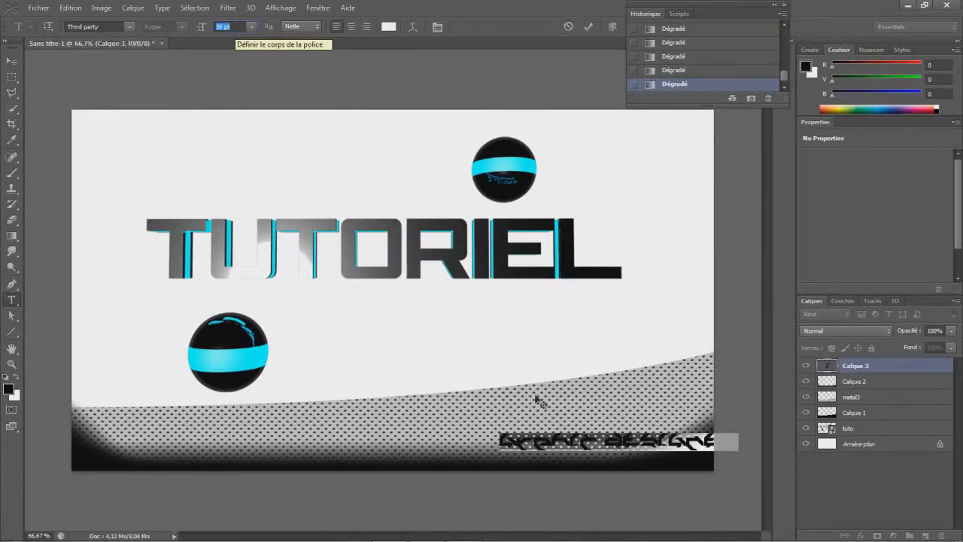
pyautogui.moveTo(602, 455); pyautogui.dragTo(562, 456)
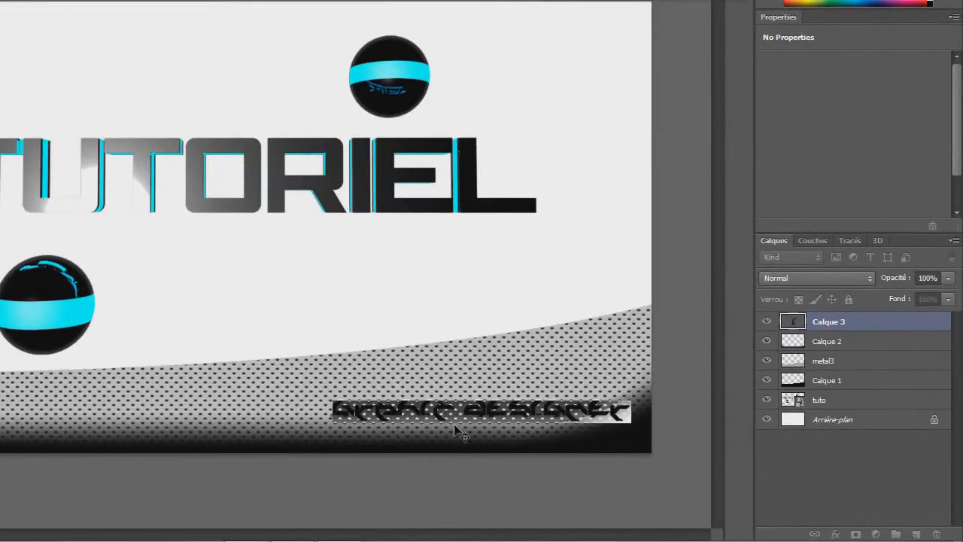
pyautogui.moveTo(456, 429); pyautogui.dragTo(464, 435)
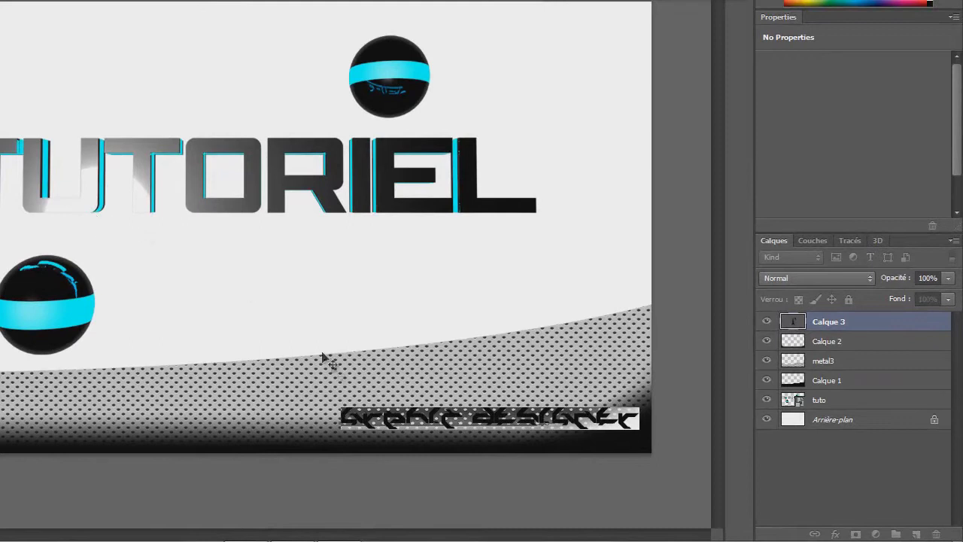
pyautogui.hotkey('ctrl', 'Return')
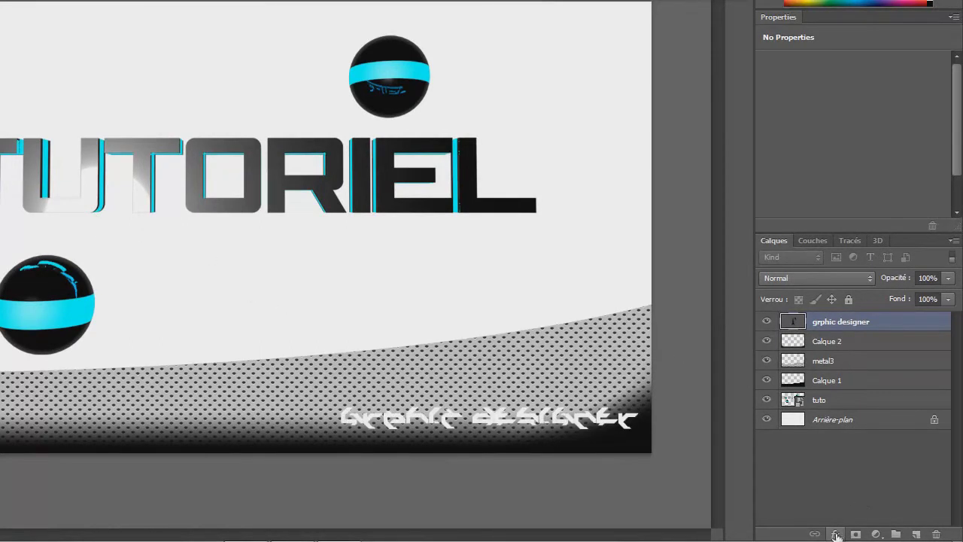
# Add a Incrustation couleur effect using light grey sampled from the canvas
pyautogui.click(836, 535)
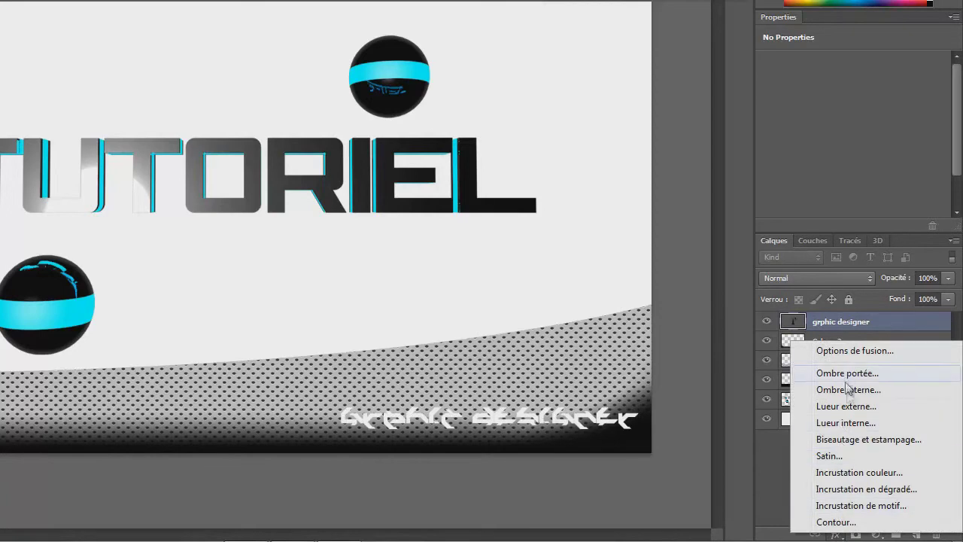
pyautogui.click(849, 472)
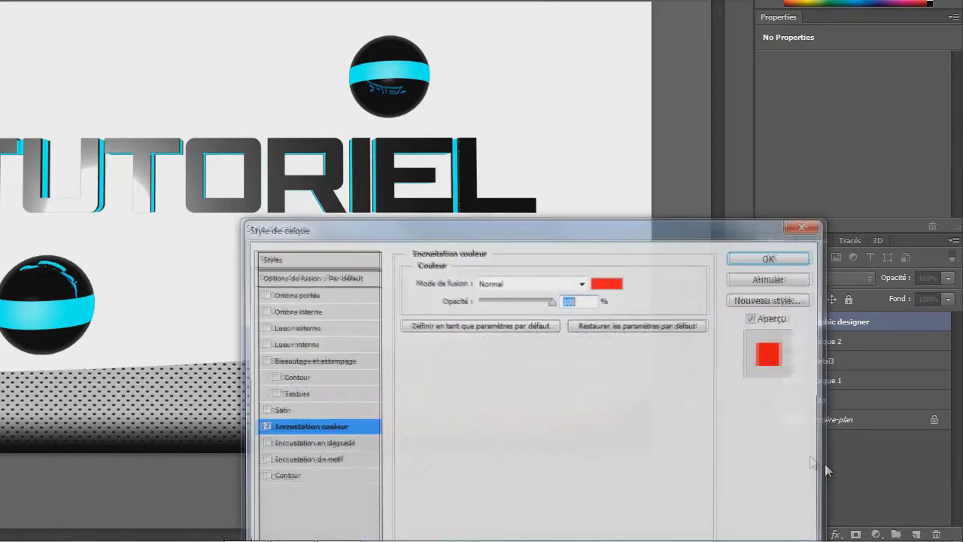
pyautogui.moveTo(522, 233); pyautogui.dragTo(52, 0)
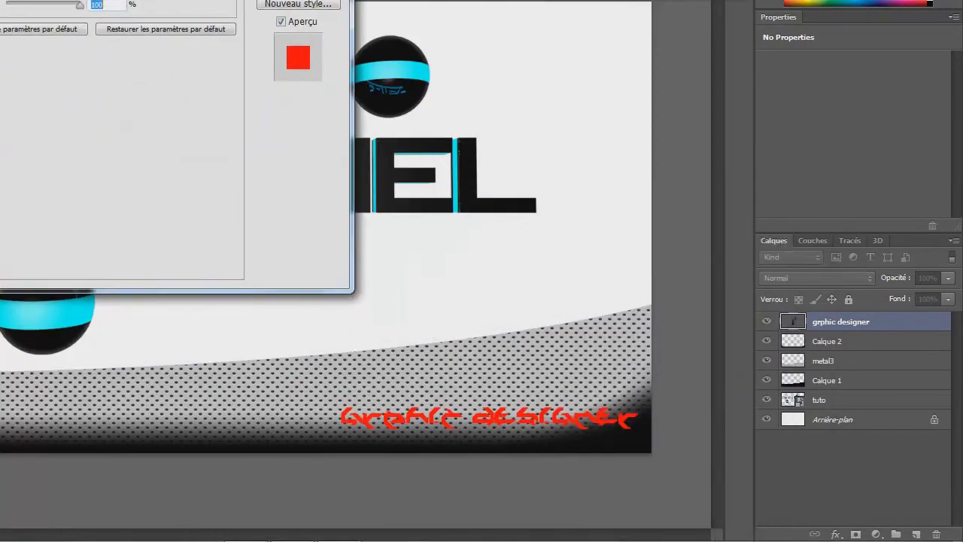
pyautogui.click(298, 58)
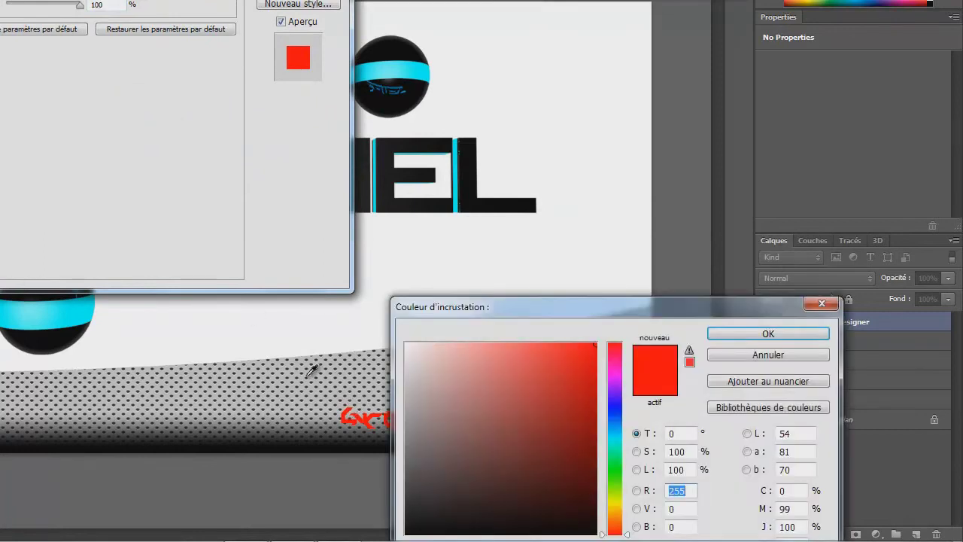
pyautogui.click(316, 371)
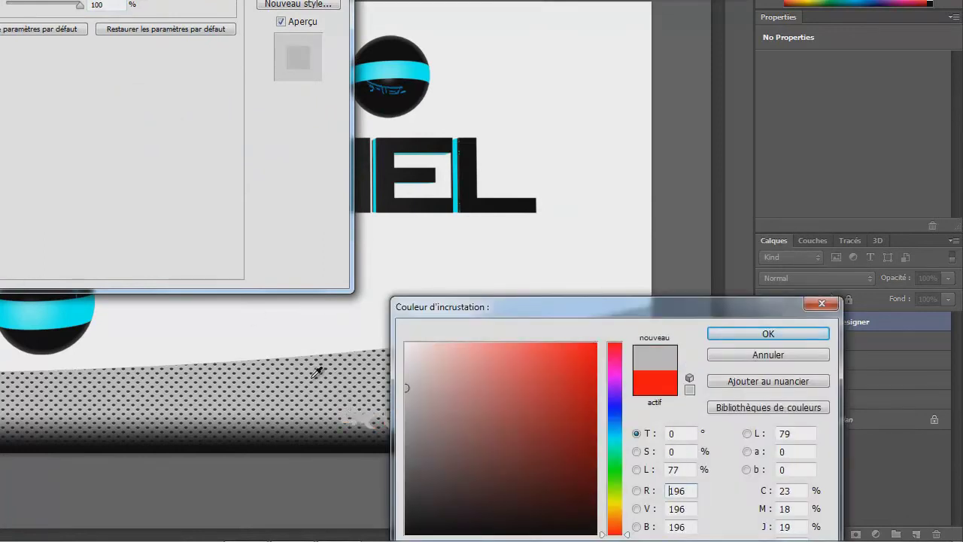
pyautogui.click(798, 335)
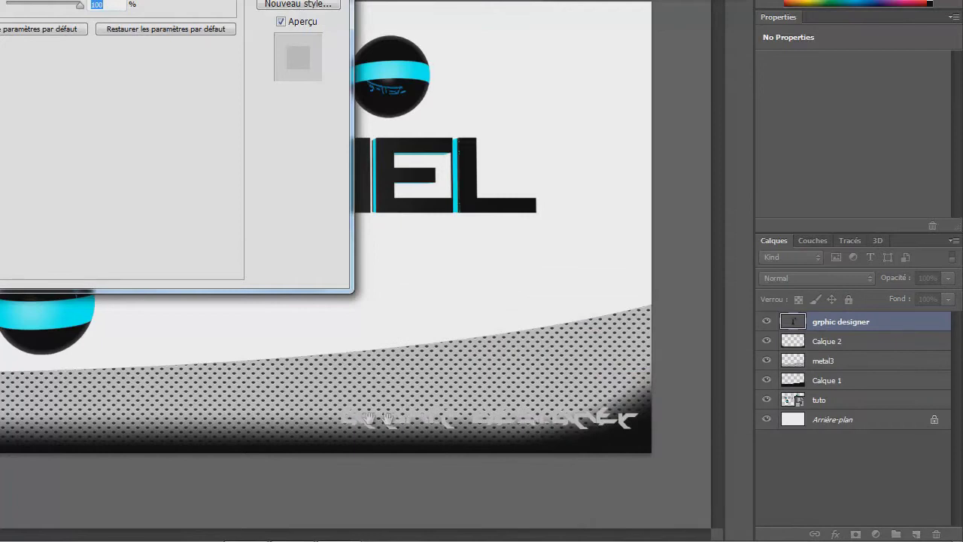
# Enable Lueur externe on the caption and set its colour to cyan
pyautogui.click(63, 33)
pyautogui.click(2, 173)
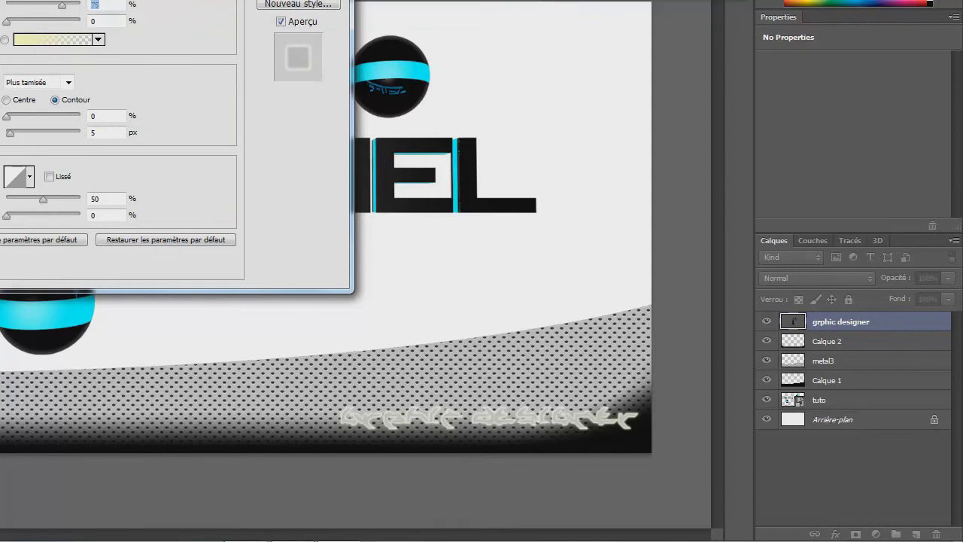
pyautogui.click(30, 40)
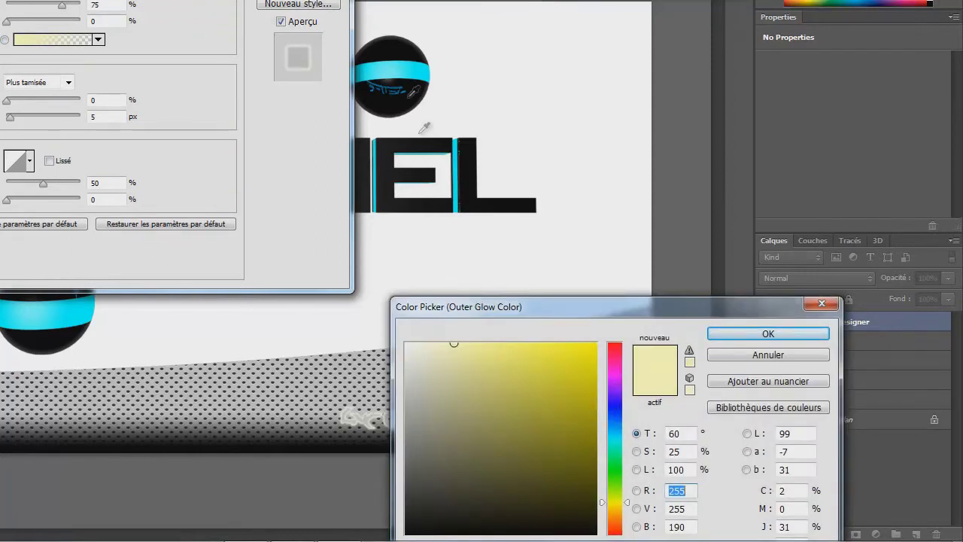
pyautogui.click(401, 66)
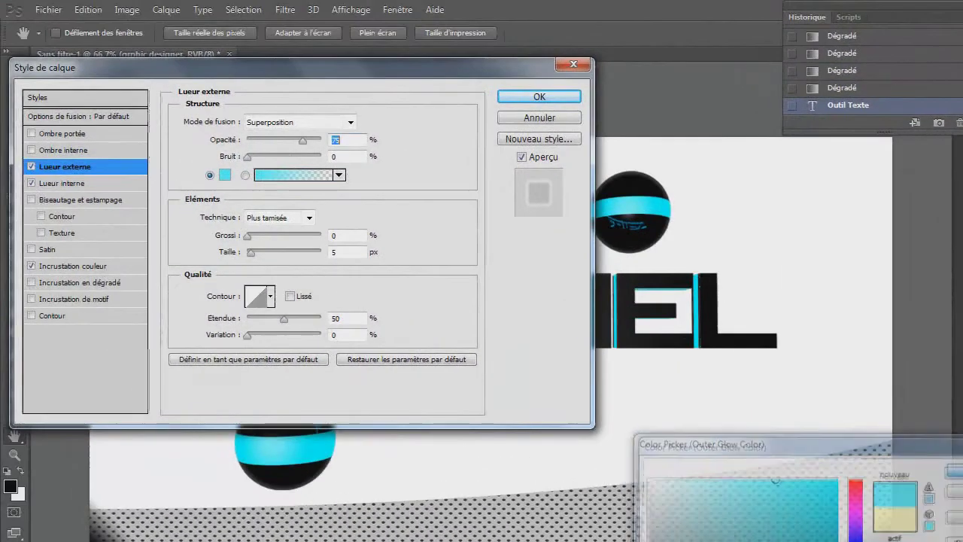
pyautogui.click(949, 438)
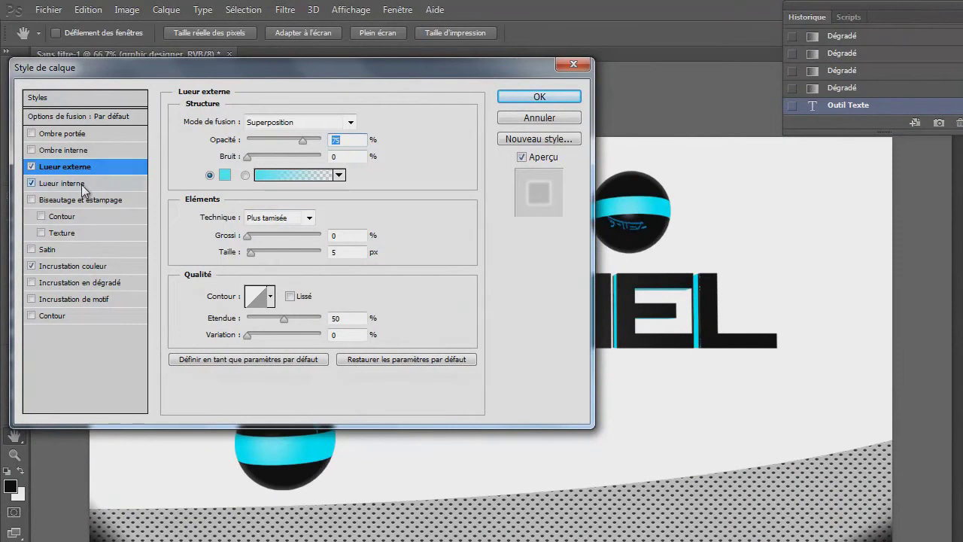
# Add a larger cyan Lueur interne and enlarge the outer glow to 21 px
pyautogui.click(63, 183)
pyautogui.click(224, 175)
pyautogui.click(956, 469)
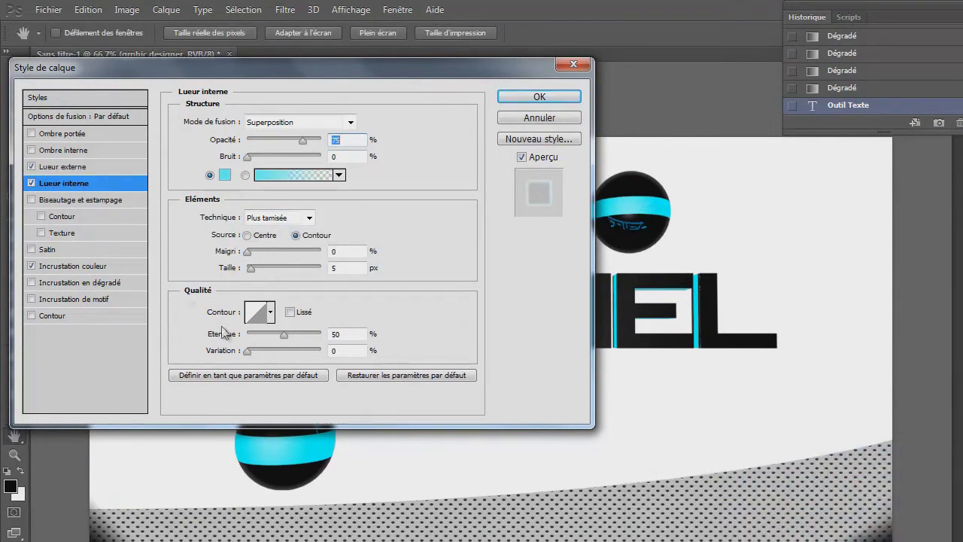
pyautogui.moveTo(250, 269); pyautogui.dragTo(253, 272)
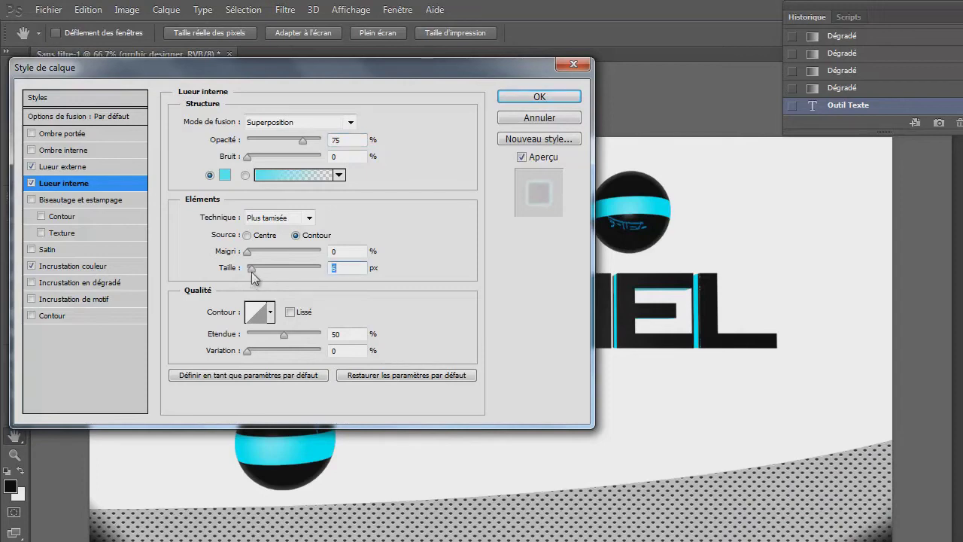
pyautogui.click(64, 166)
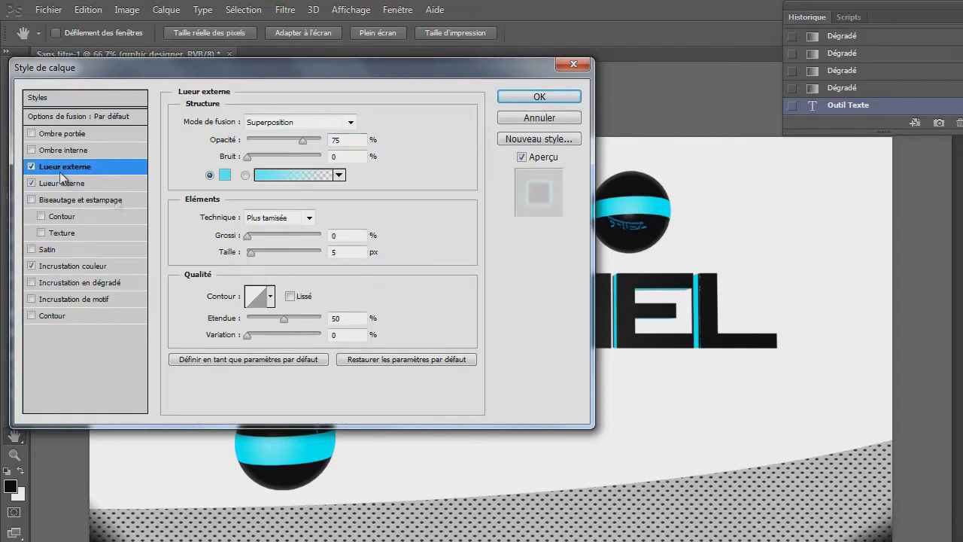
pyautogui.moveTo(258, 253); pyautogui.dragTo(260, 240)
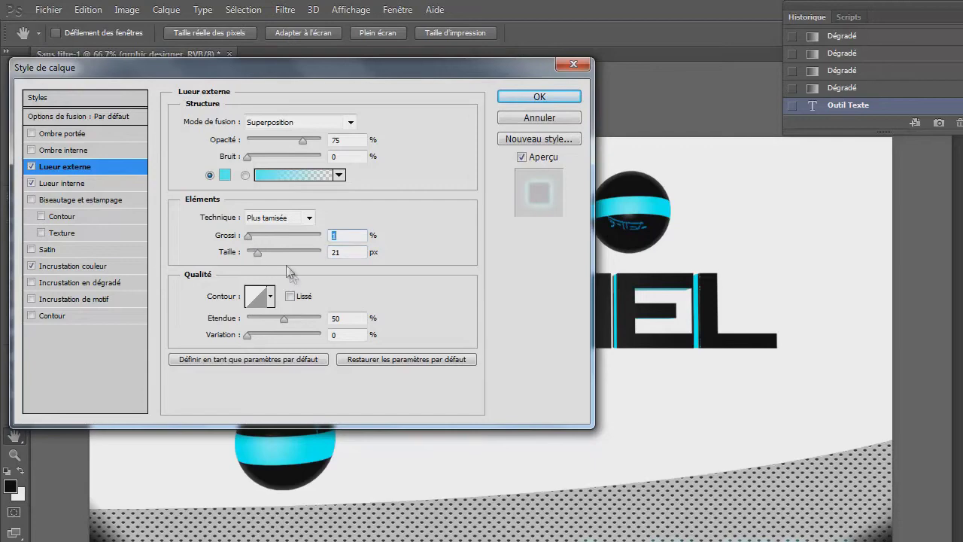
# Darken the colour overlay to dark grey and apply the layer style
pyautogui.click(50, 267)
pyautogui.click(374, 107)
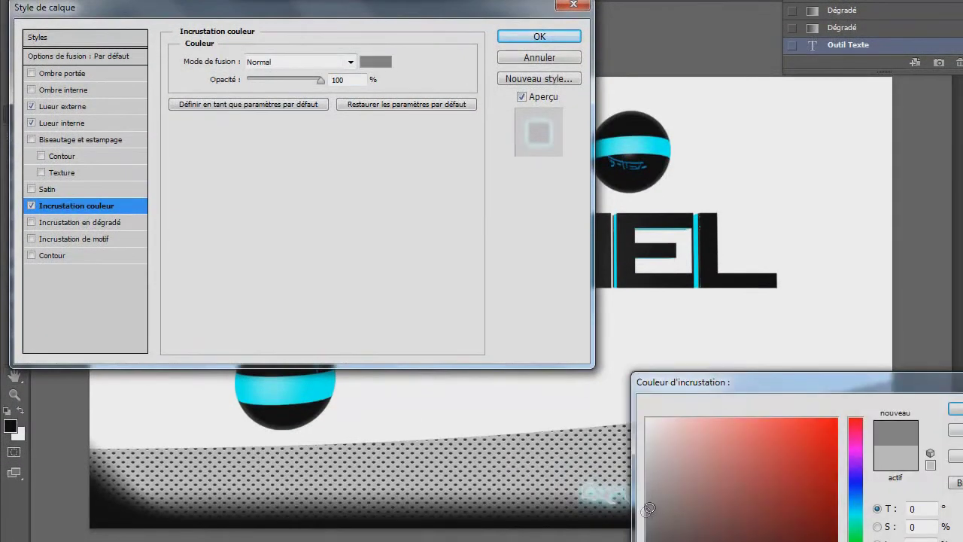
pyautogui.moveTo(637, 527); pyautogui.dragTo(638, 539)
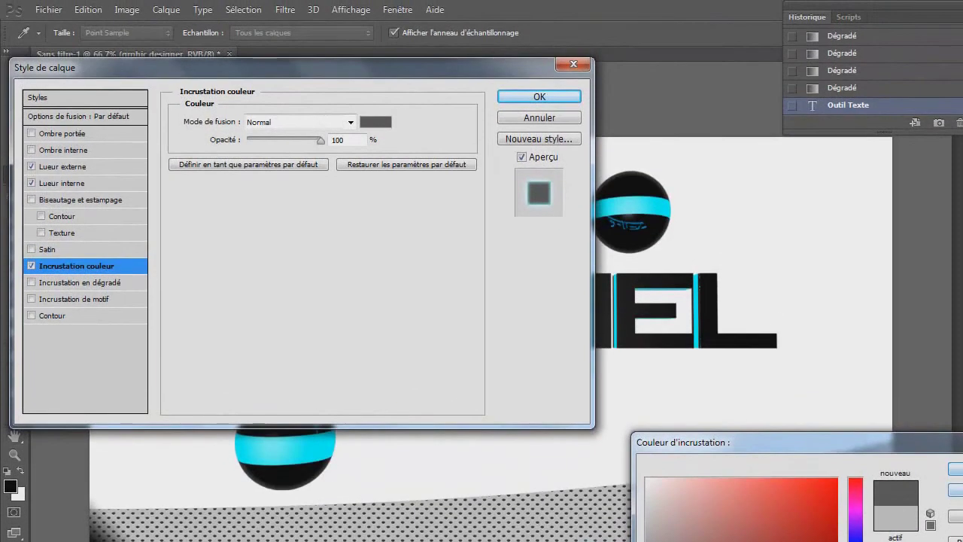
pyautogui.click(955, 468)
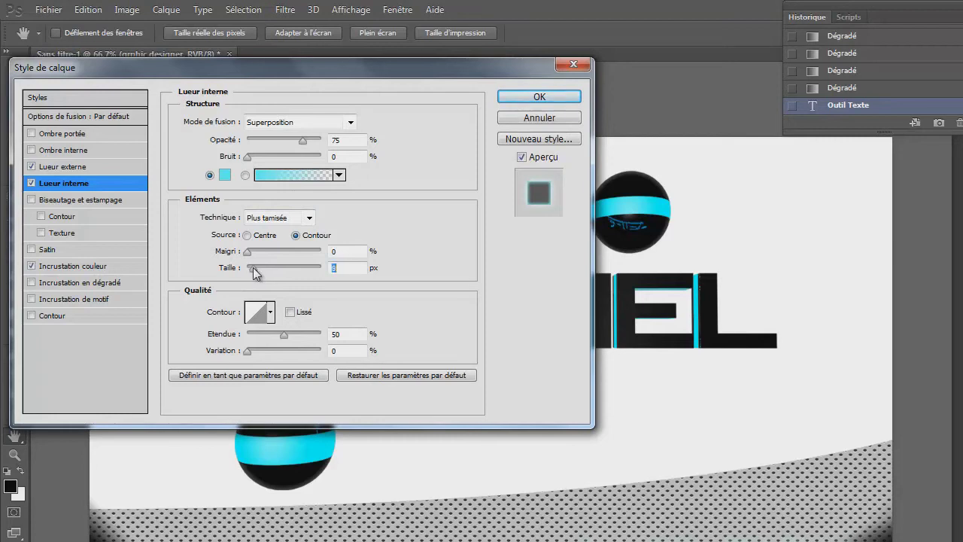
pyautogui.click(73, 169)
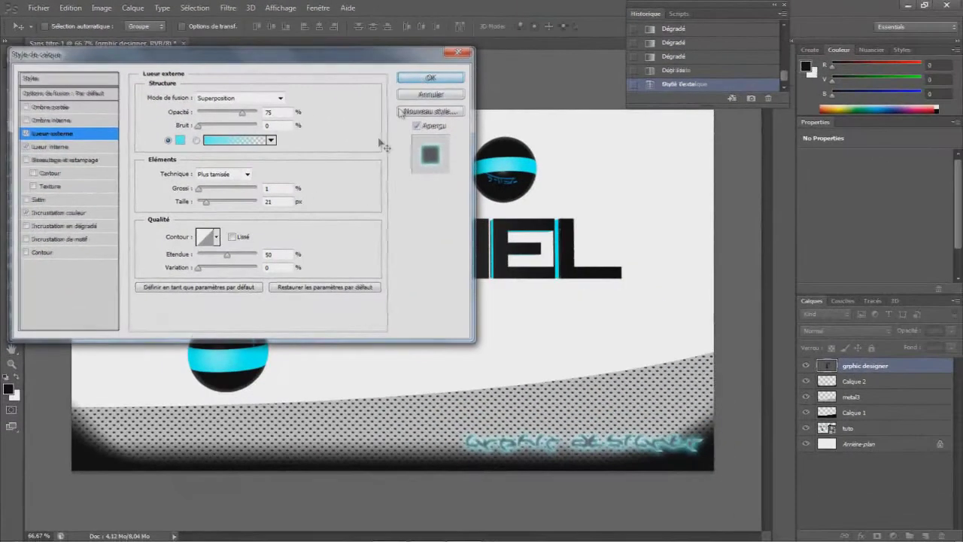
pyautogui.press('Return')
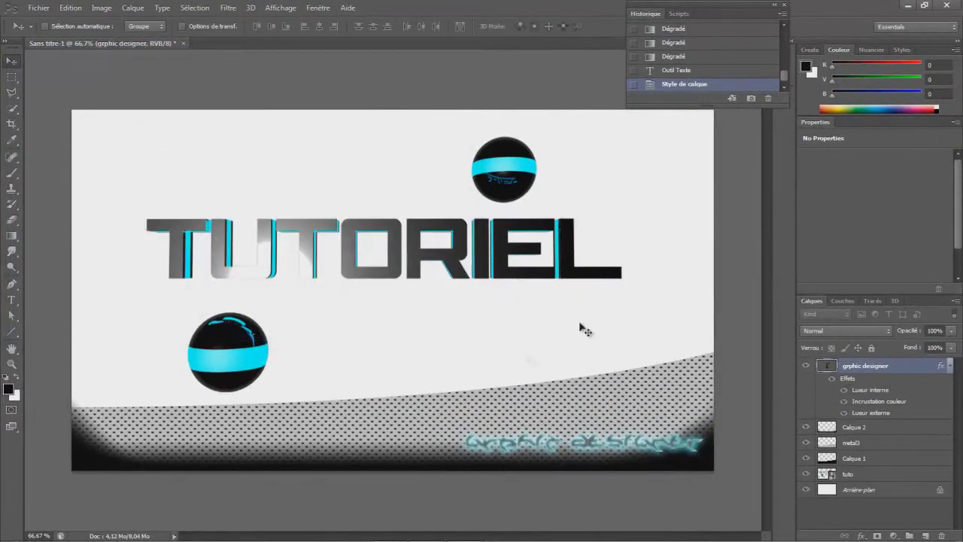
# Import the blue sunburst texture and stretch it across the full canvas width
pyautogui.click(49, 7)
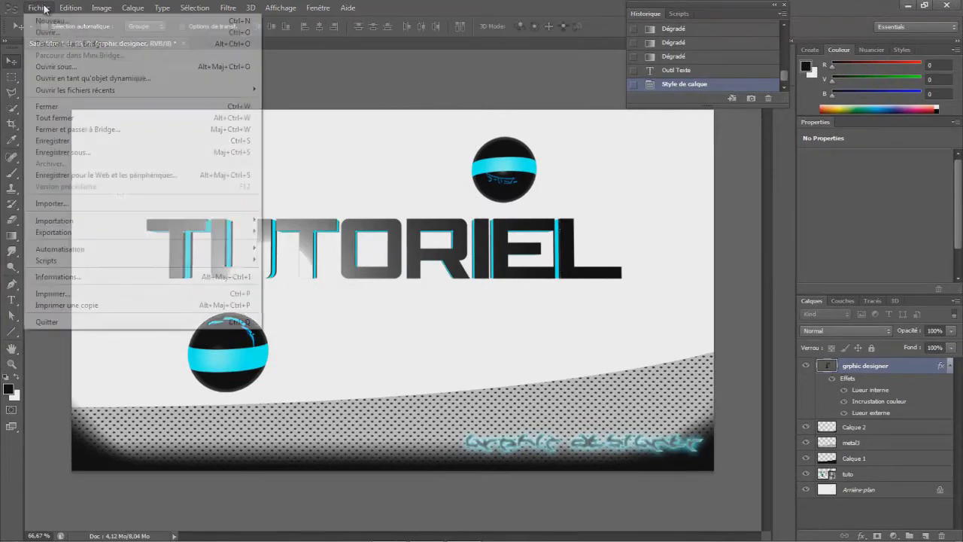
pyautogui.click(216, 197)
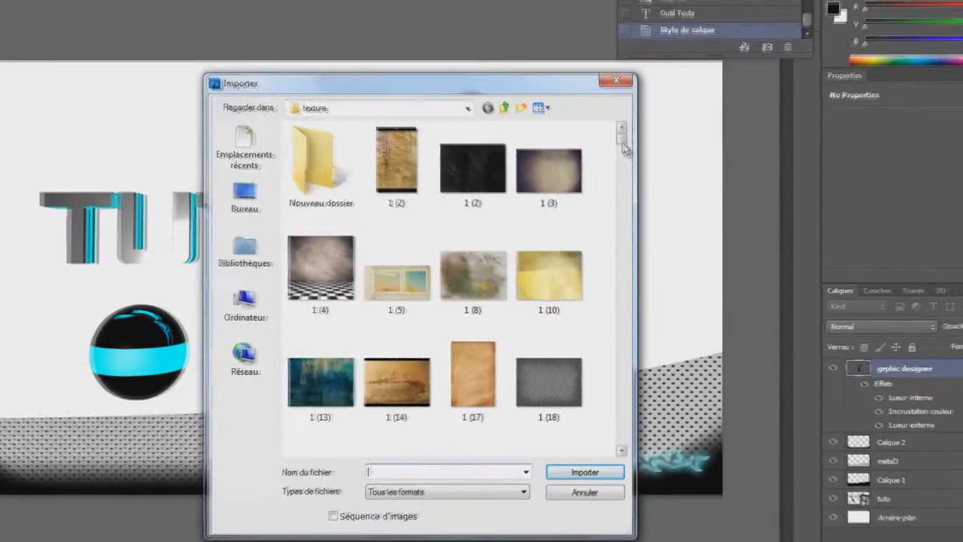
pyautogui.moveTo(629, 174); pyautogui.dragTo(630, 192)
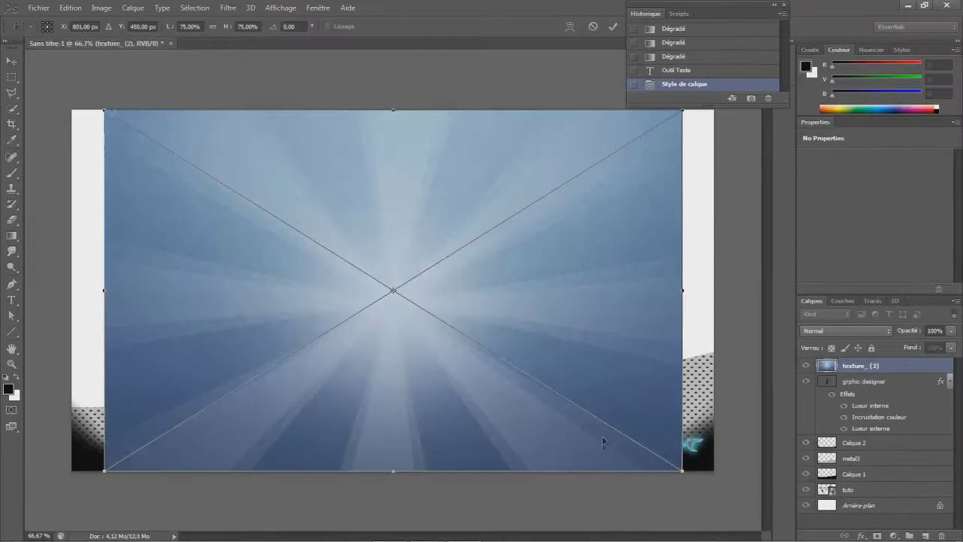
pyautogui.moveTo(683, 296); pyautogui.dragTo(715, 295)
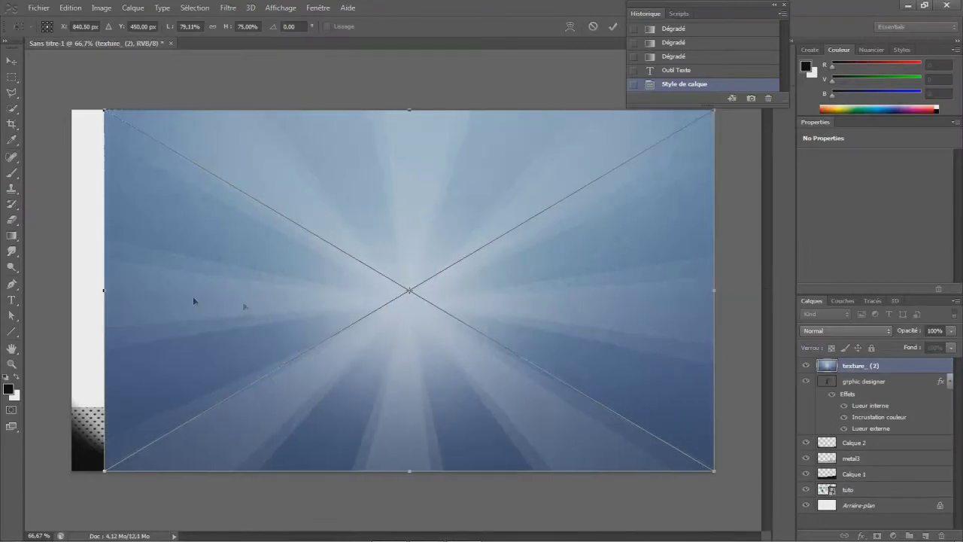
pyautogui.moveTo(104, 291); pyautogui.dragTo(73, 292)
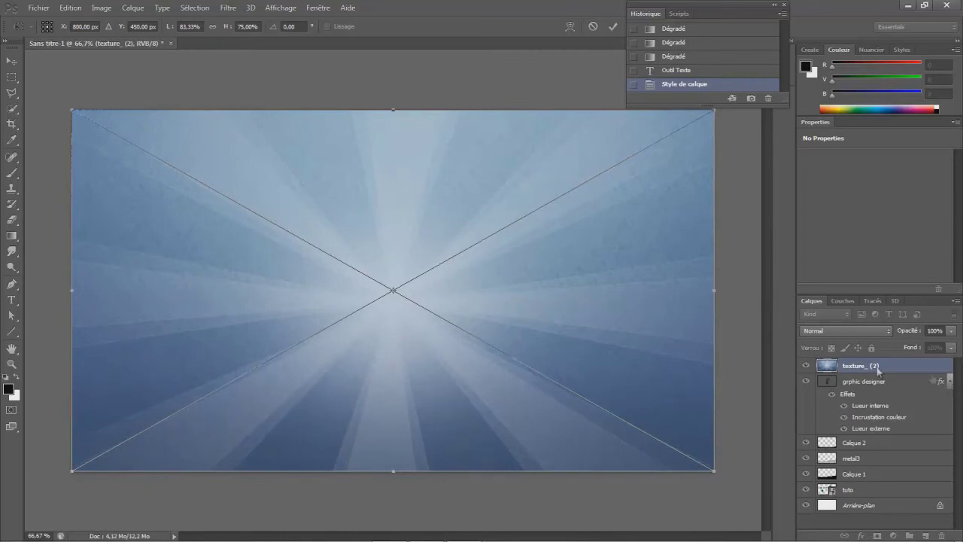
pyautogui.click(11, 61)
pyautogui.click(421, 210)
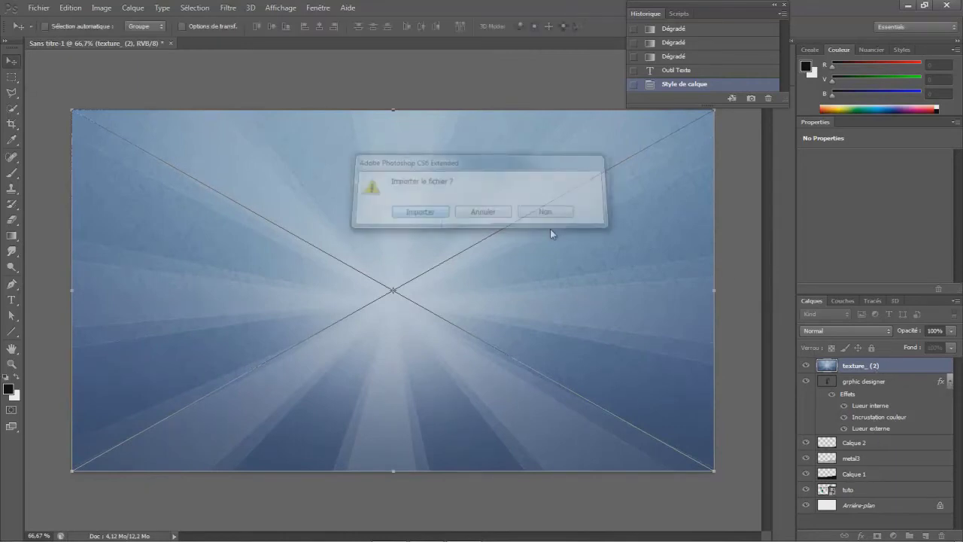
# Move the texture_ (2) layer just below the grphic designer caption layer
pyautogui.click(945, 382)
pyautogui.click(949, 382)
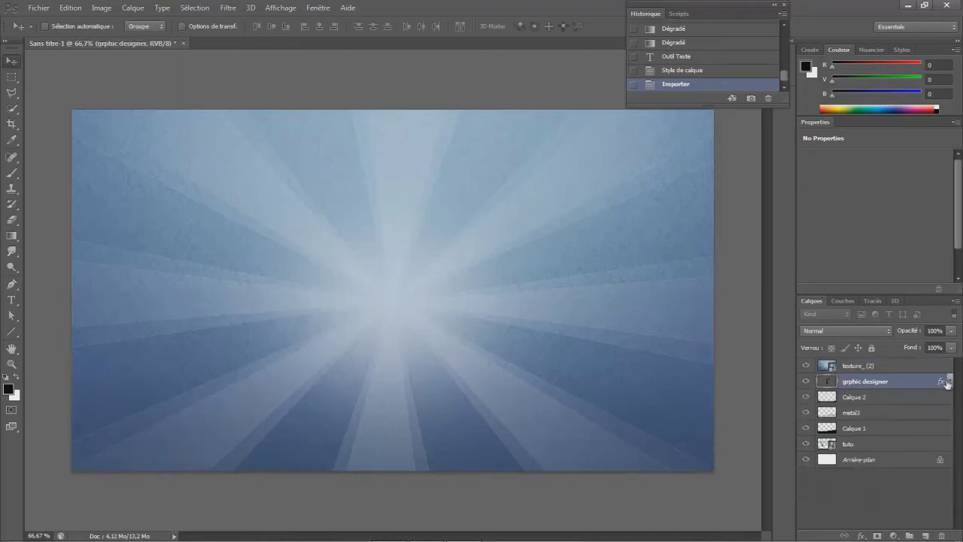
pyautogui.moveTo(858, 366); pyautogui.dragTo(858, 390)
pyautogui.click(855, 331)
# Set the texture_ (2) layer's blend mode to Lumière crue
pyautogui.click(831, 332)
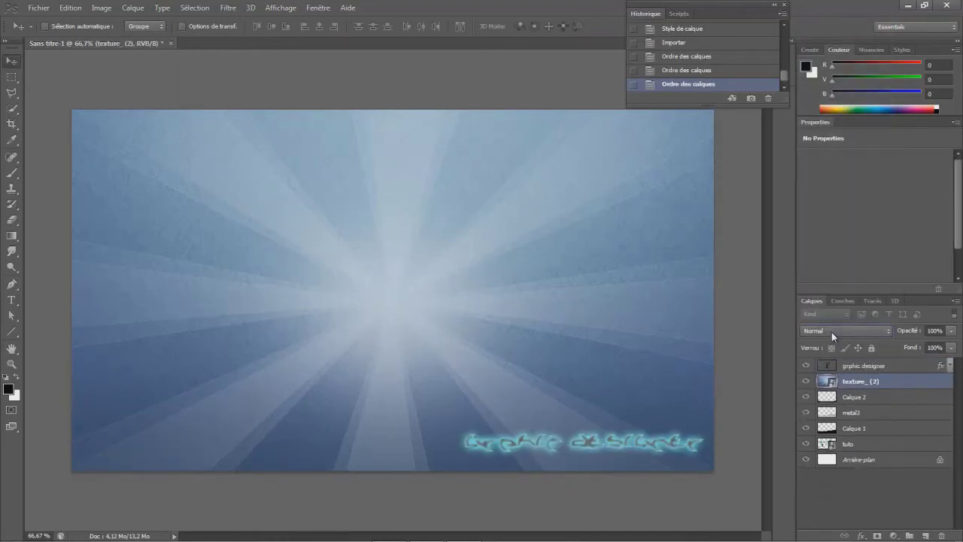
pyautogui.scroll(12, 831, 332)
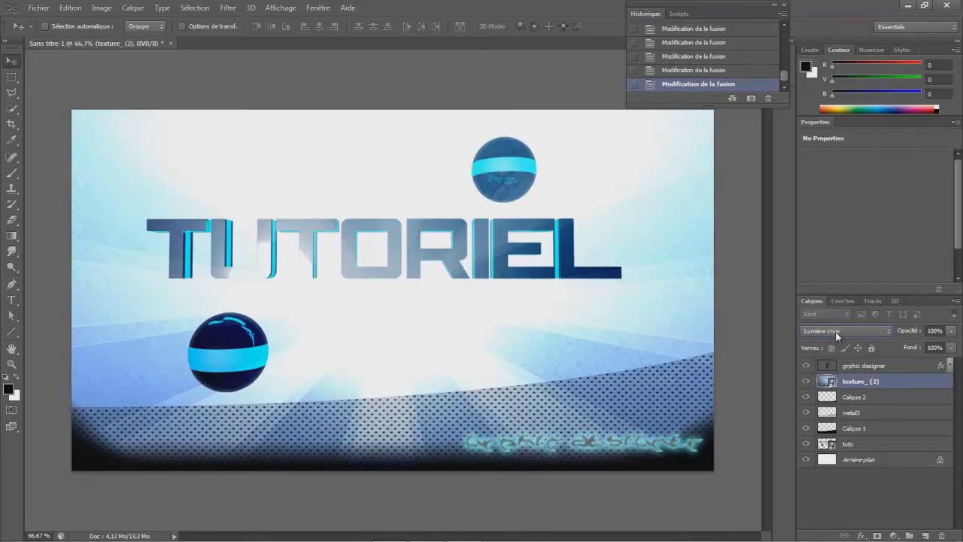
pyautogui.click(869, 476)
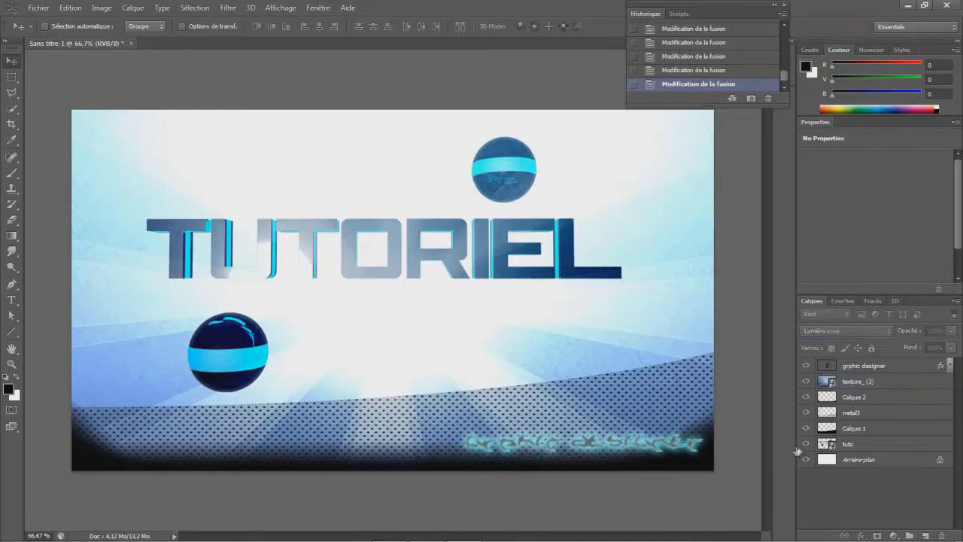
# Move metal3 above Calque 2 and place texture_ (2) below Calque 1
pyautogui.click(864, 413)
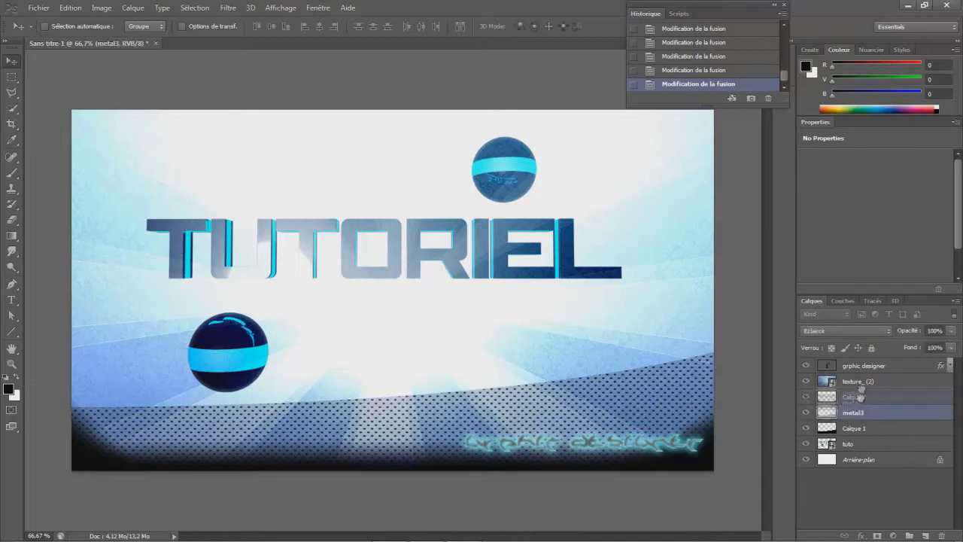
pyautogui.moveTo(860, 397); pyautogui.dragTo(862, 386)
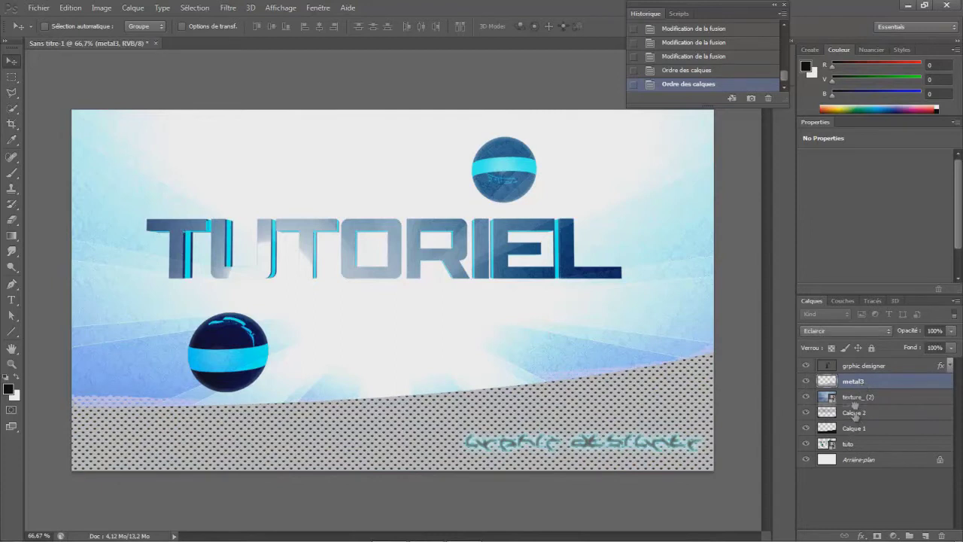
pyautogui.moveTo(856, 392); pyautogui.dragTo(860, 421)
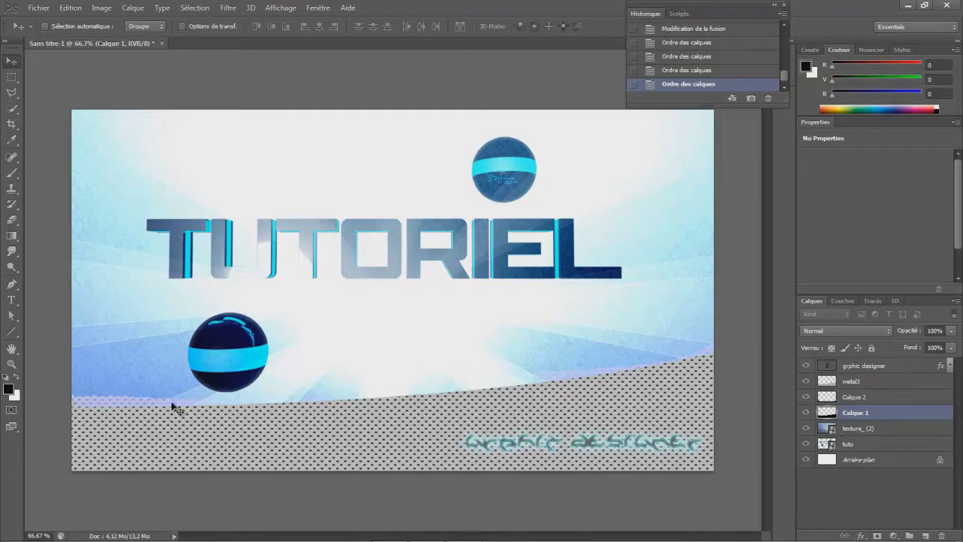
# Erase a patch on Calque 1 with the Eraser, then undo it via History
pyautogui.click(12, 221)
pyautogui.moveTo(193, 346)
pyautogui.mouseDown()
pyautogui.moveTo(122, 367)
pyautogui.moveTo(108, 361)
pyautogui.mouseUp()
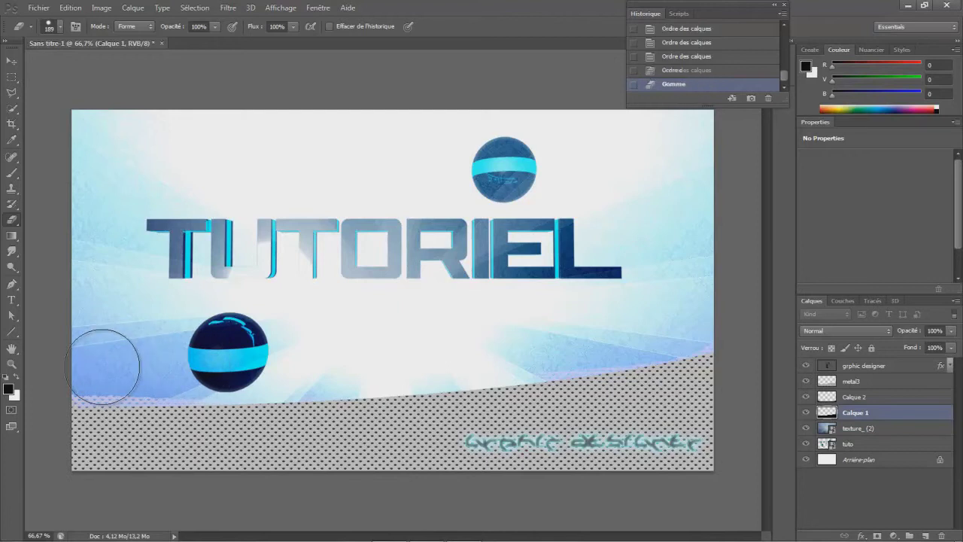
pyautogui.click(675, 57)
# Erase along the metal3 band's lower-left edge and zoom in to 200%
pyautogui.click(858, 381)
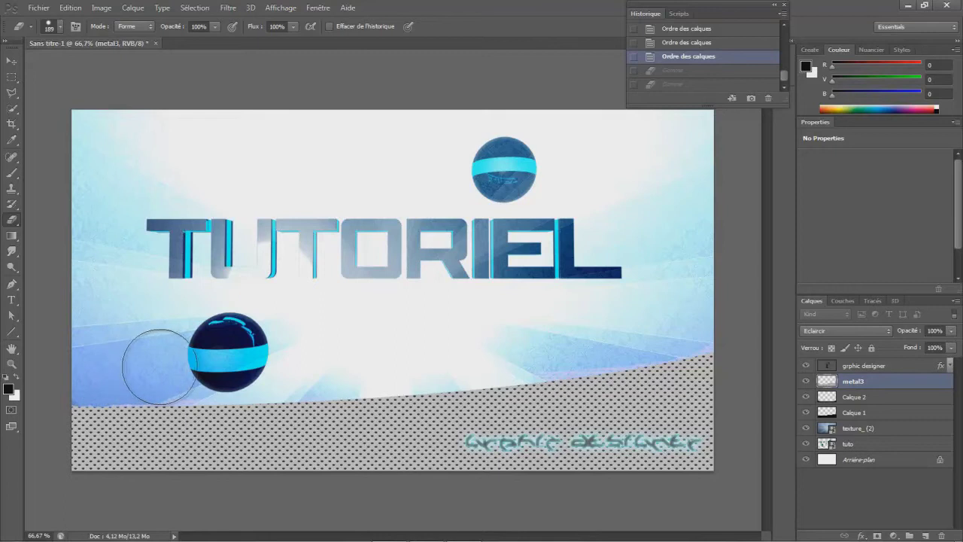
pyautogui.moveTo(215, 353); pyautogui.dragTo(167, 352)
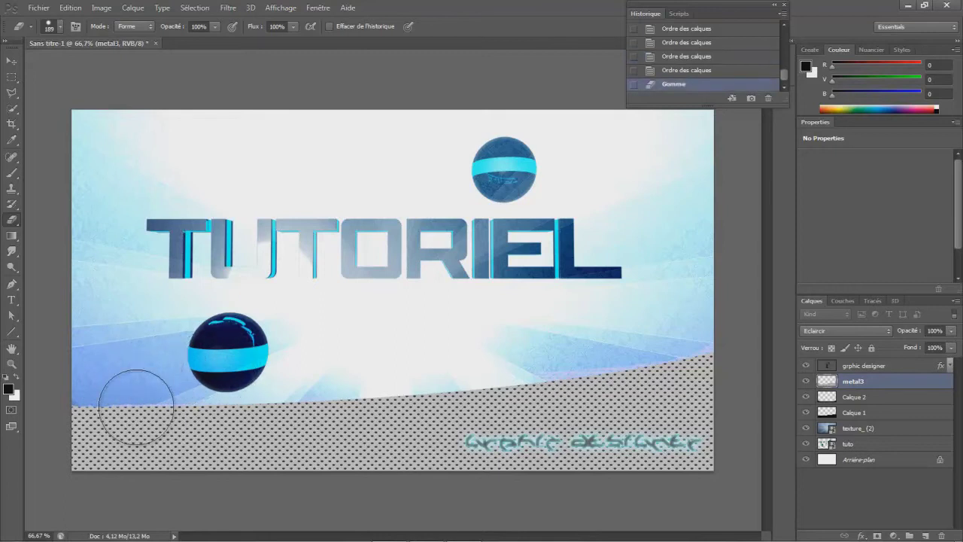
pyautogui.hotkey('ctrl', '+')
pyautogui.hotkey('ctrl', '+')
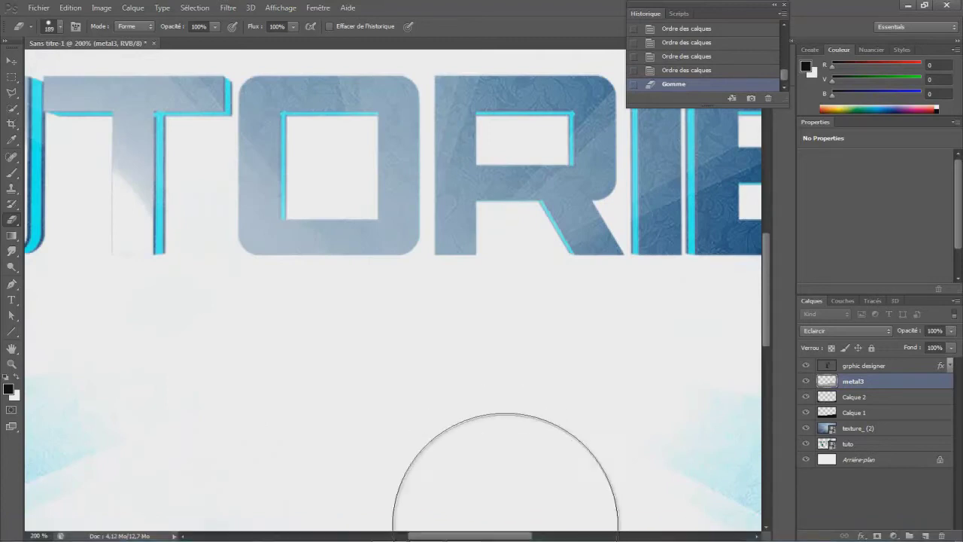
# Erase more of the metal3 band's upper edge at the left
pyautogui.moveTo(496, 538)
pyautogui.mouseDown()
pyautogui.moveTo(297, 537)
pyautogui.moveTo(383, 538)
pyautogui.mouseUp()
pyautogui.scroll(-3, 312, 409)
pyautogui.scroll(-2, 349, 407)
pyautogui.scroll(-2, 342, 408)
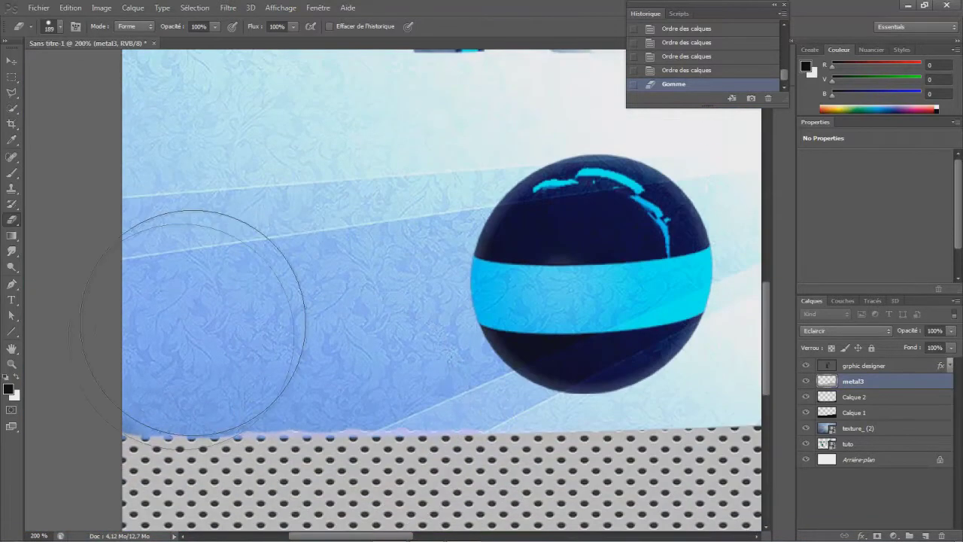
pyautogui.moveTo(139, 323); pyautogui.dragTo(161, 290)
# Soften the eraser hardness to 8% and erase the fringe along the band's left edge
pyautogui.rightClick(233, 331)
pyautogui.moveTo(324, 327); pyautogui.dragTo(278, 327)
pyautogui.press('Return')
pyautogui.moveTo(155, 344); pyautogui.dragTo(267, 338)
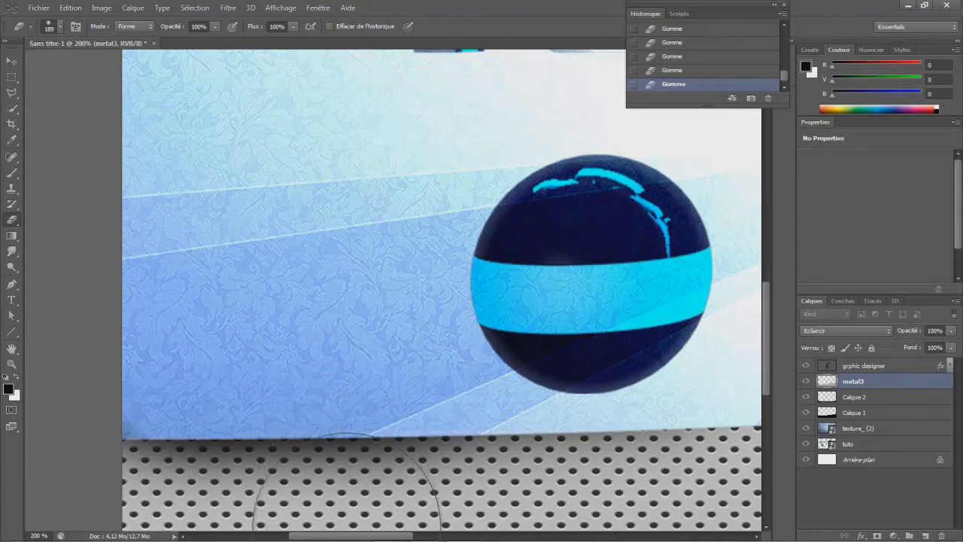
# Erase the pinkish strip along the band's right edge, then zoom out to 66.67%
pyautogui.moveTo(348, 539); pyautogui.dragTo(413, 539)
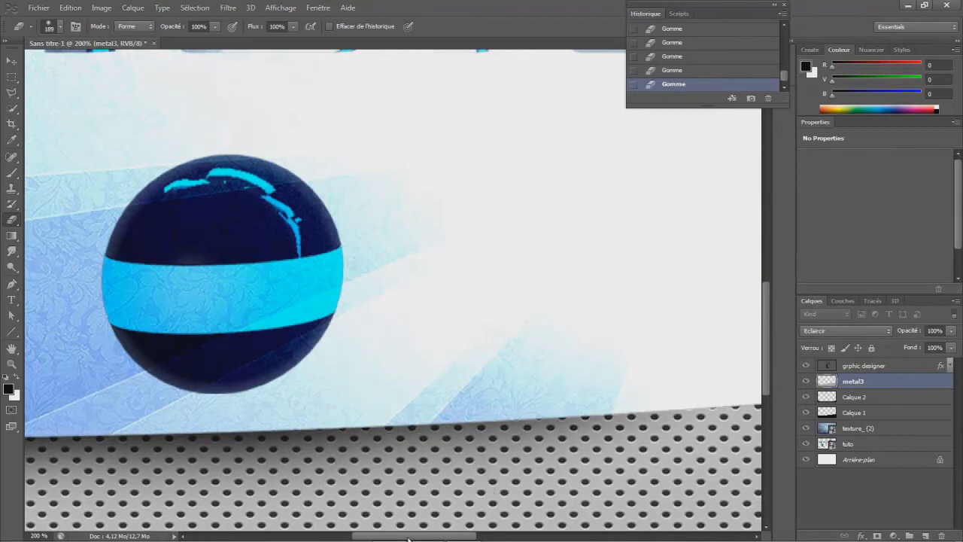
pyautogui.moveTo(408, 539); pyautogui.dragTo(462, 539)
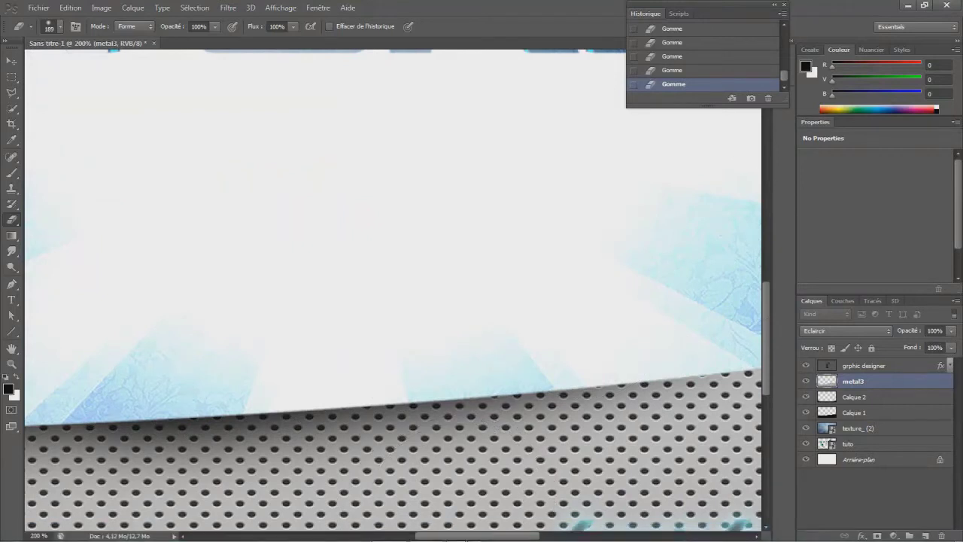
pyautogui.moveTo(464, 538); pyautogui.dragTo(410, 539)
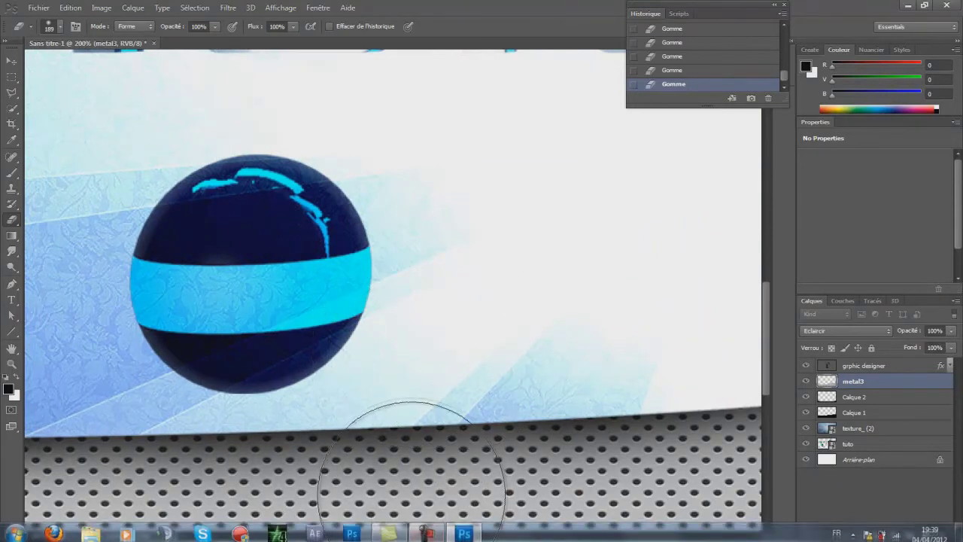
pyautogui.moveTo(411, 538); pyautogui.dragTo(558, 532)
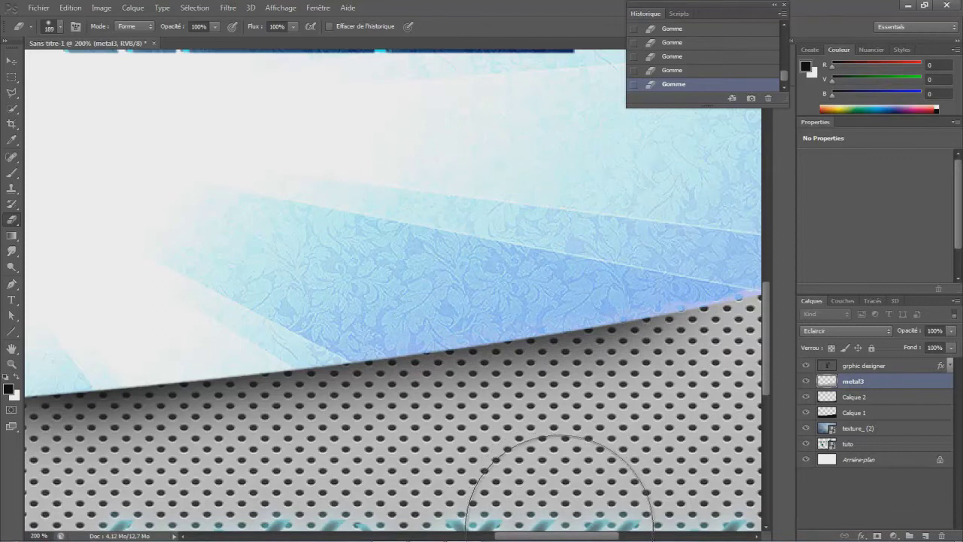
pyautogui.moveTo(557, 537); pyautogui.dragTo(607, 536)
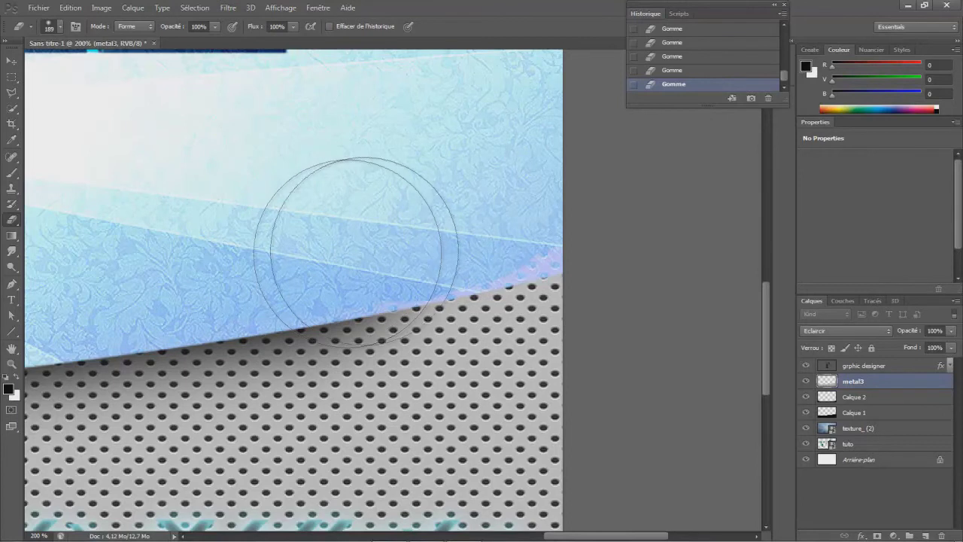
pyautogui.moveTo(368, 243); pyautogui.dragTo(585, 189)
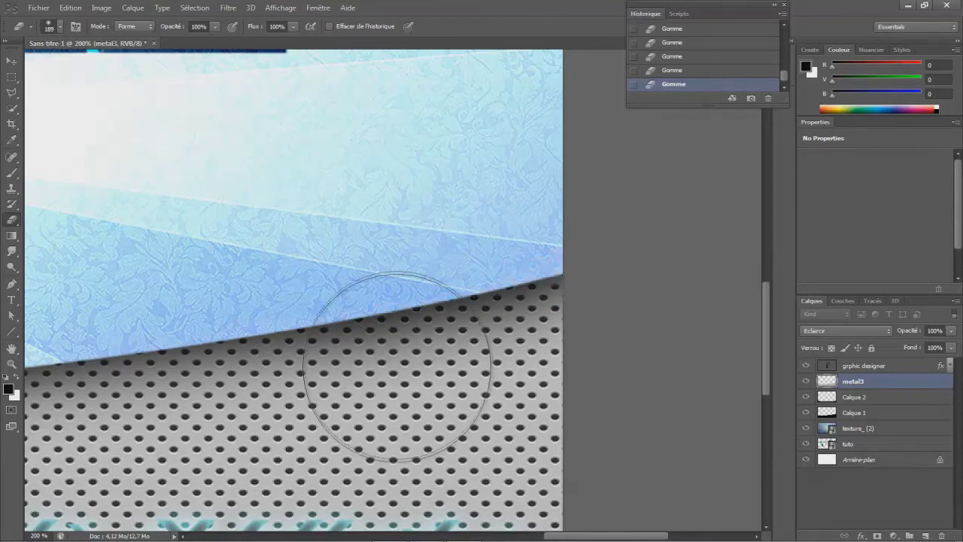
pyautogui.hotkey('ctrl', '-')
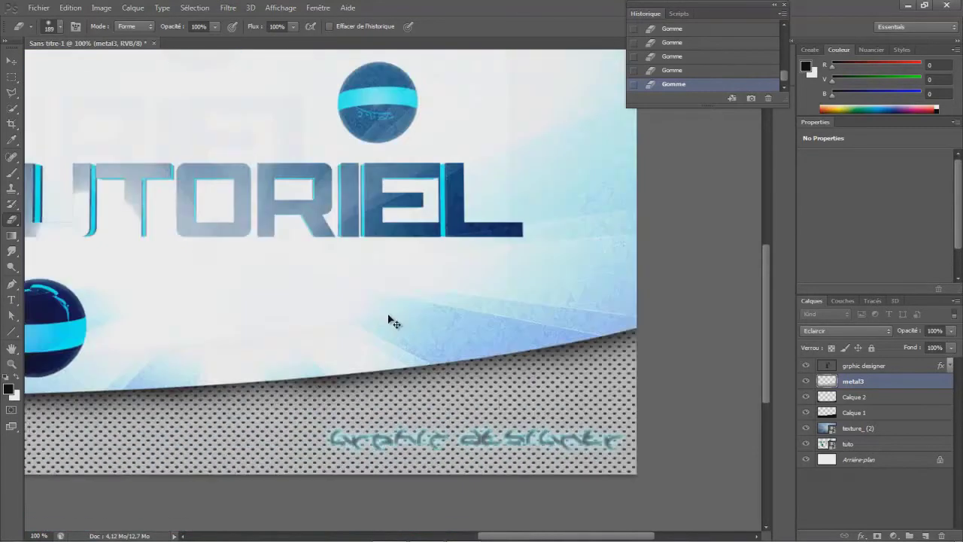
pyautogui.hotkey('ctrl', '-')
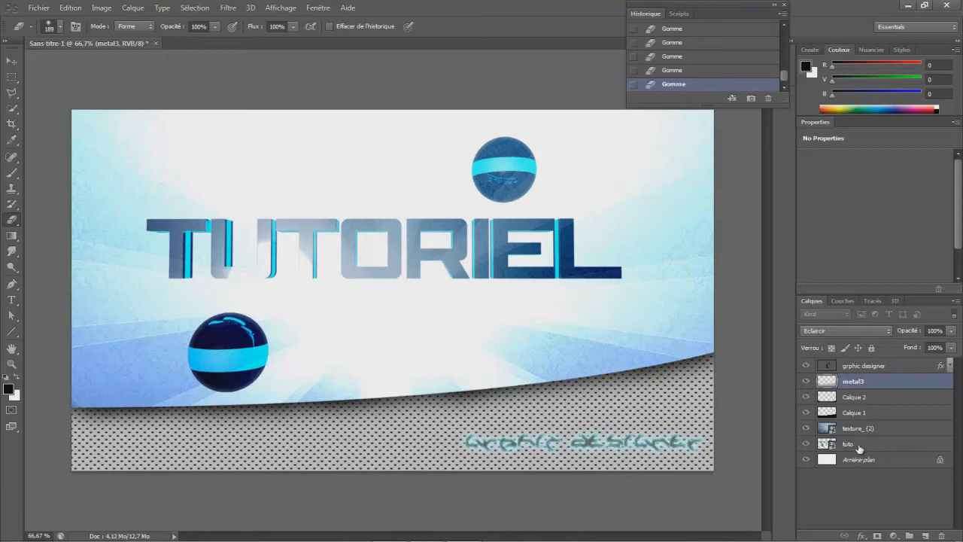
# Add a new empty layer, Calque 3, directly above the tuto layer
pyautogui.click(859, 449)
pyautogui.click(926, 535)
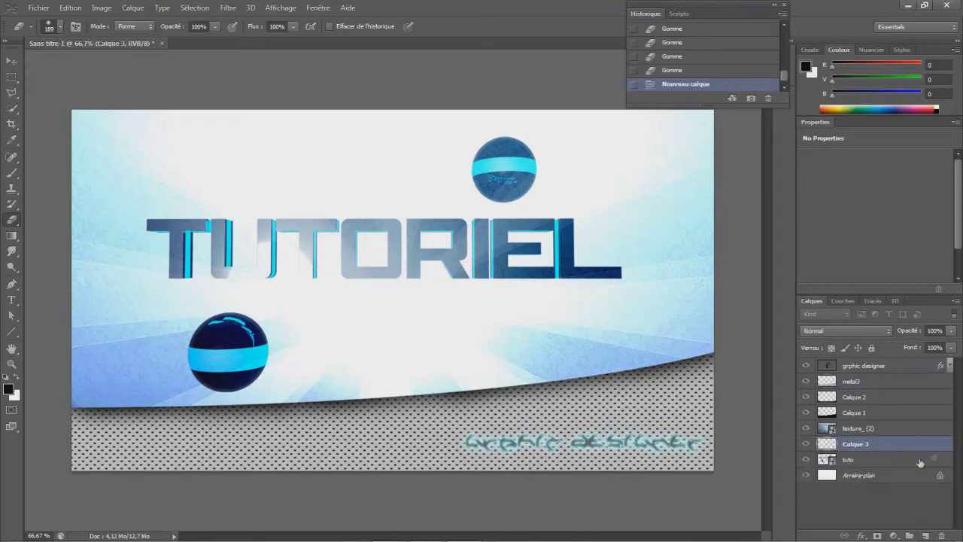
pyautogui.click(13, 174)
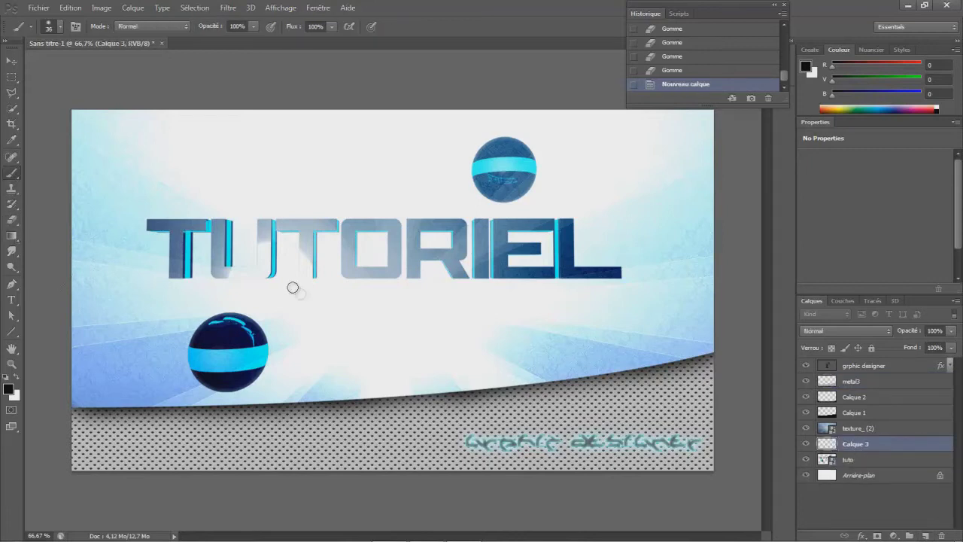
# Load the glow1_brushes set into the brush presets via Charger des formes
pyautogui.rightClick(347, 308)
pyautogui.click(577, 315)
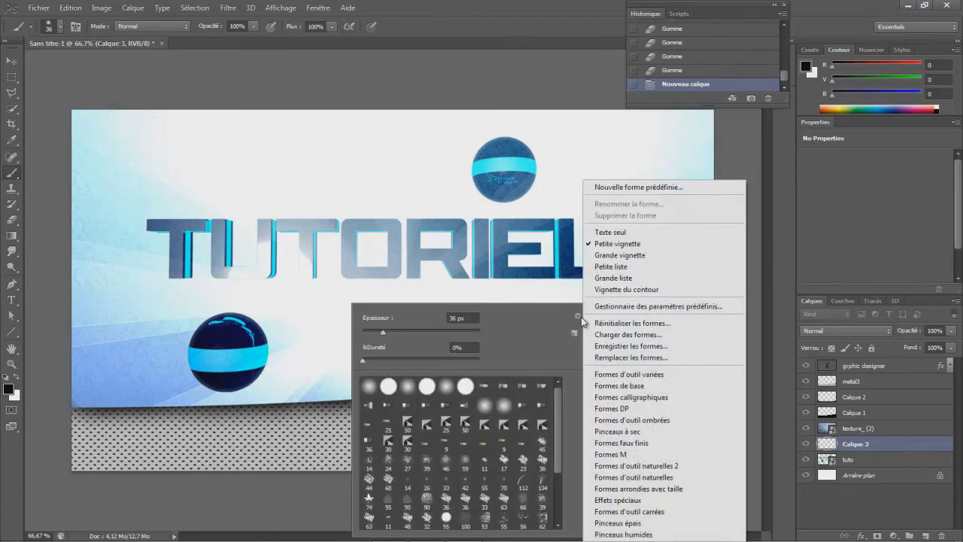
pyautogui.click(638, 337)
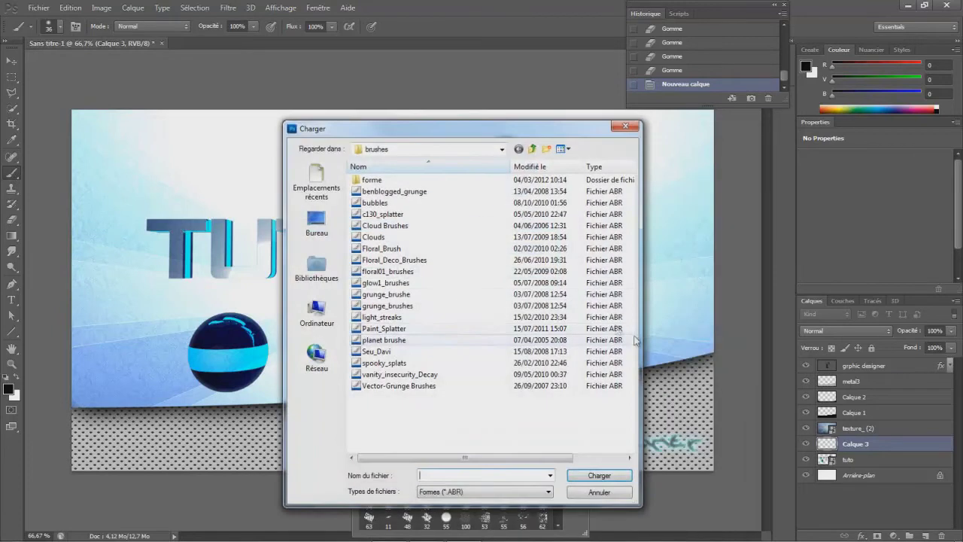
pyautogui.click(381, 286)
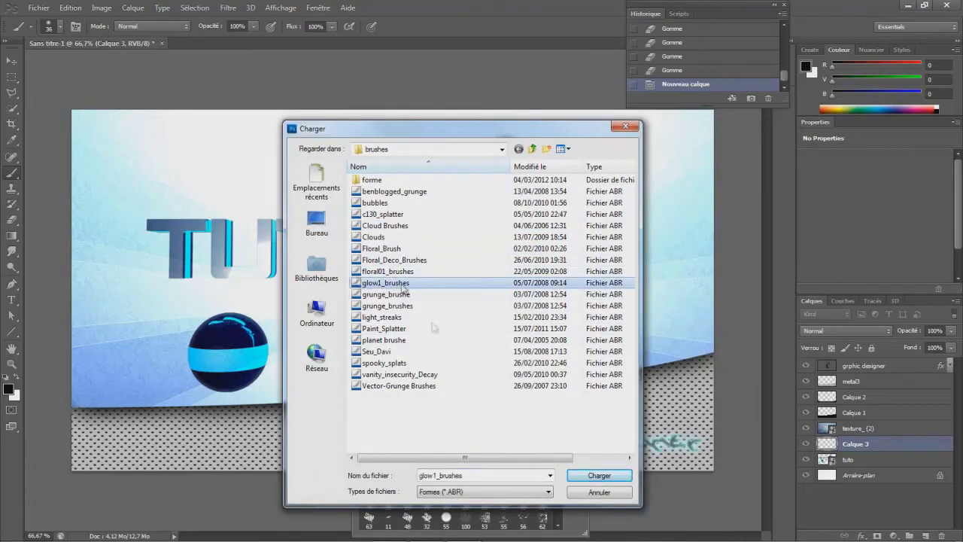
pyautogui.click(599, 476)
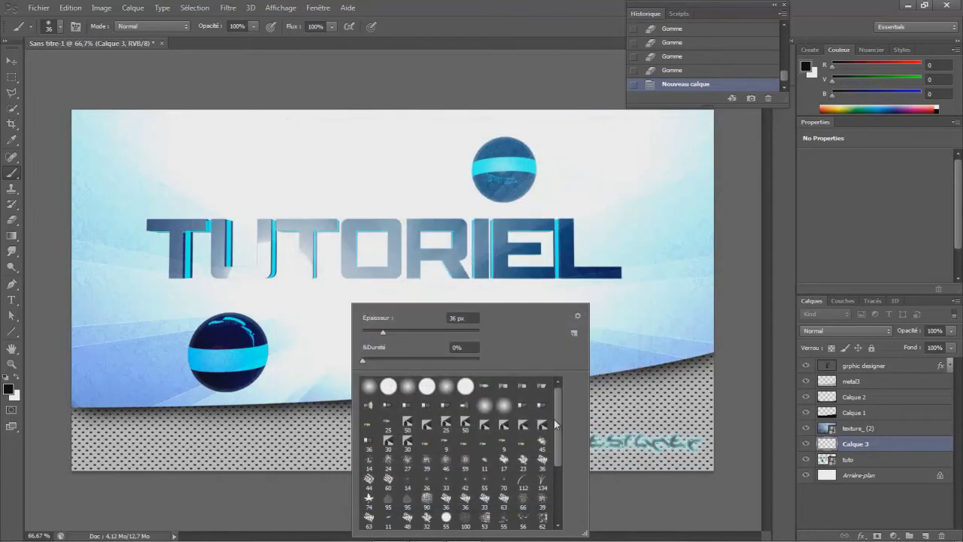
pyautogui.moveTo(553, 419); pyautogui.dragTo(552, 486)
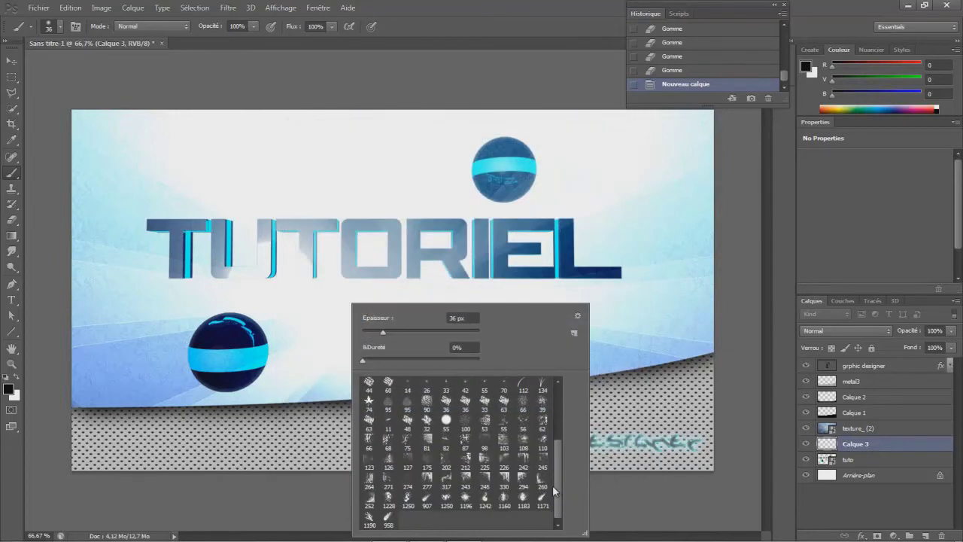
# Paint a light cyan glow, sampled from the sphere's band, over TUTORIEL with the 1250 brush
pyautogui.click(447, 500)
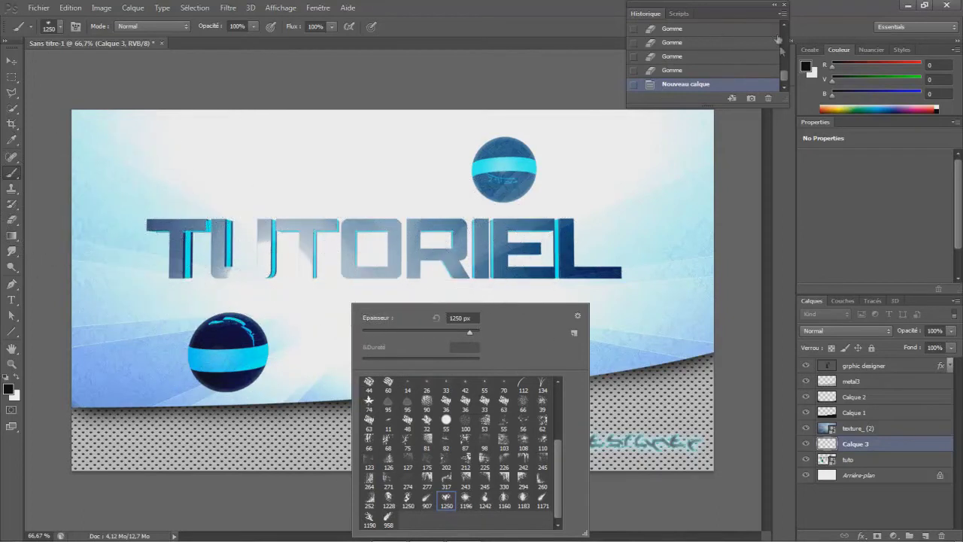
pyautogui.click(806, 68)
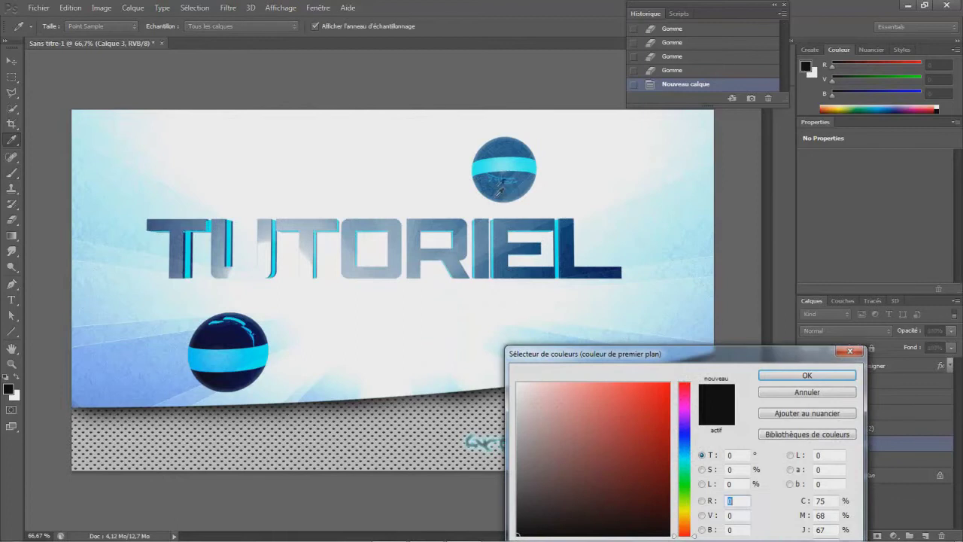
pyautogui.click(501, 161)
pyautogui.click(794, 374)
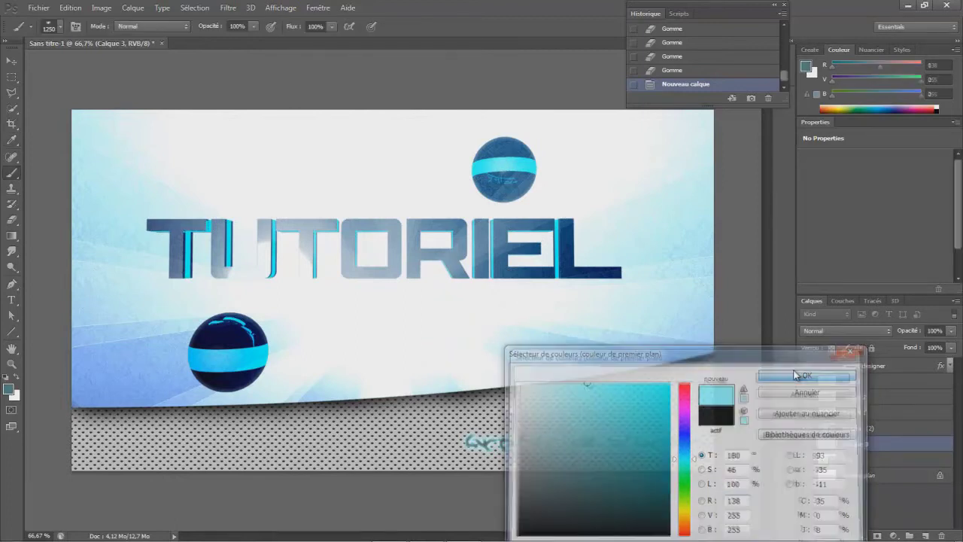
pyautogui.click(379, 253)
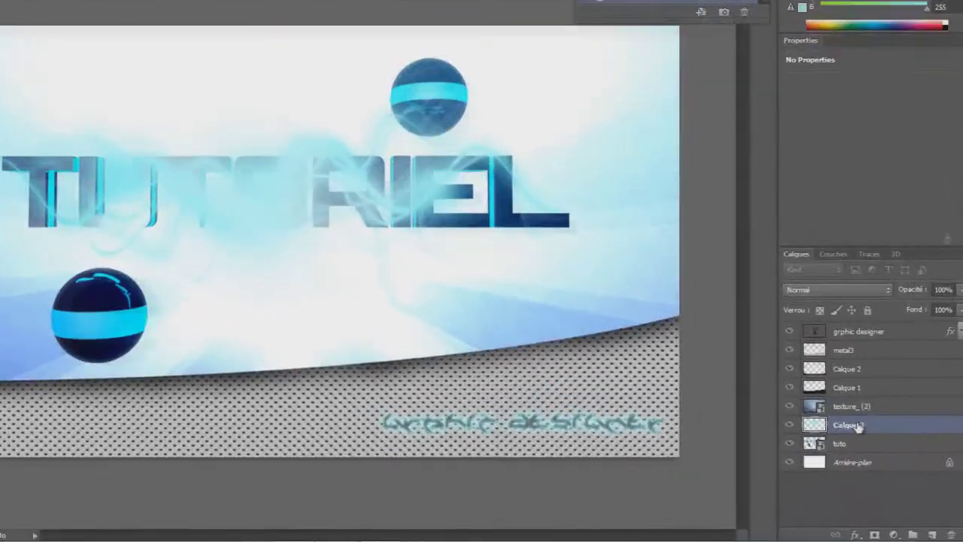
# Move Calque 3 beneath tuto, paint another cyan stroke, and switch to a smaller 907 brush
pyautogui.moveTo(850, 459)
pyautogui.mouseDown()
pyautogui.moveTo(868, 464)
pyautogui.moveTo(862, 416)
pyautogui.mouseUp()
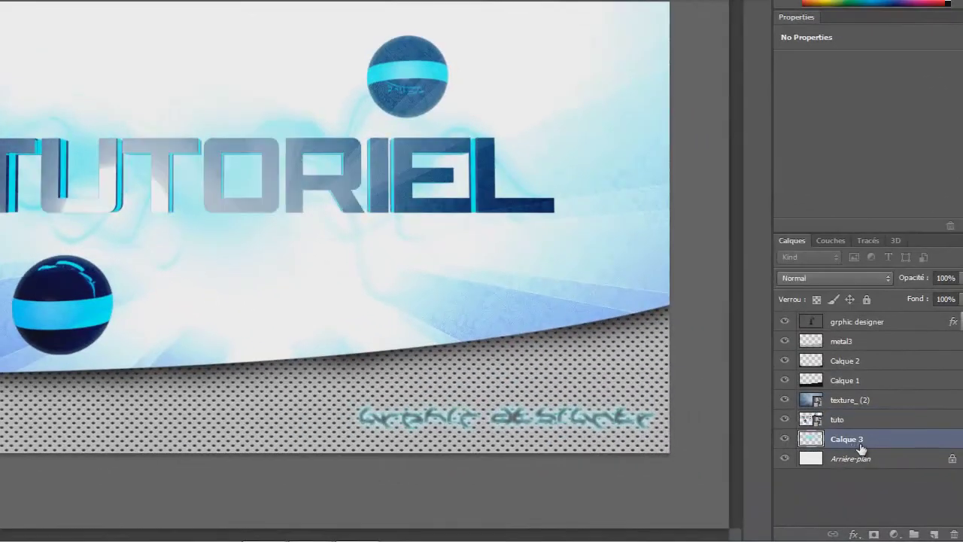
pyautogui.moveTo(252, 302); pyautogui.dragTo(422, 376)
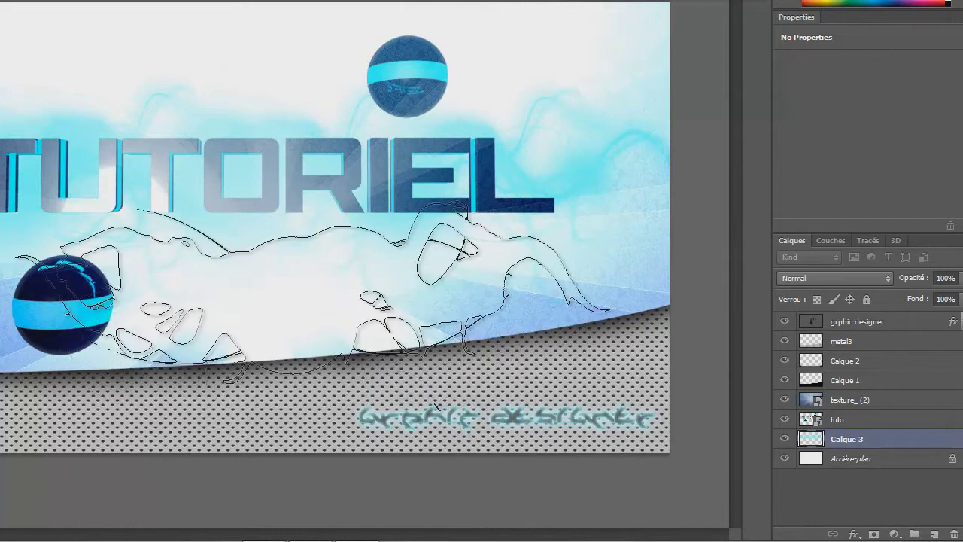
pyautogui.rightClick(297, 201)
pyautogui.click(387, 442)
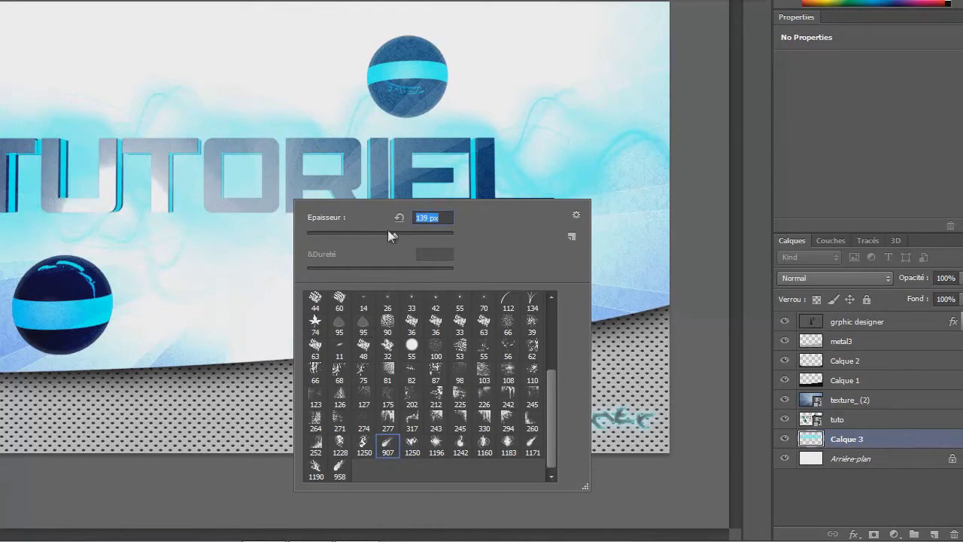
pyautogui.moveTo(415, 240); pyautogui.dragTo(431, 238)
pyautogui.press('Return')
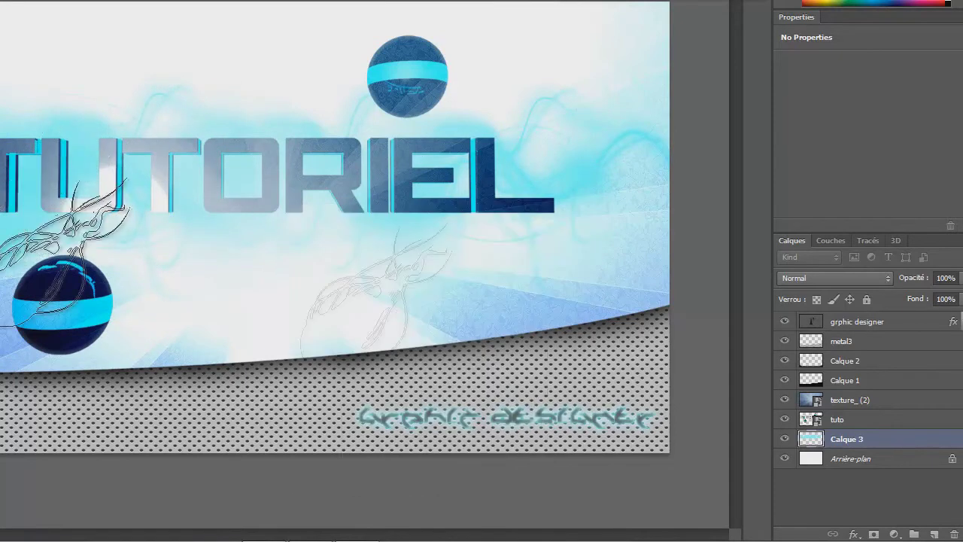
# Resize the brush to about 127 px and stamp a cyan glow onto the upper sphere
pyautogui.rightClick(337, 332)
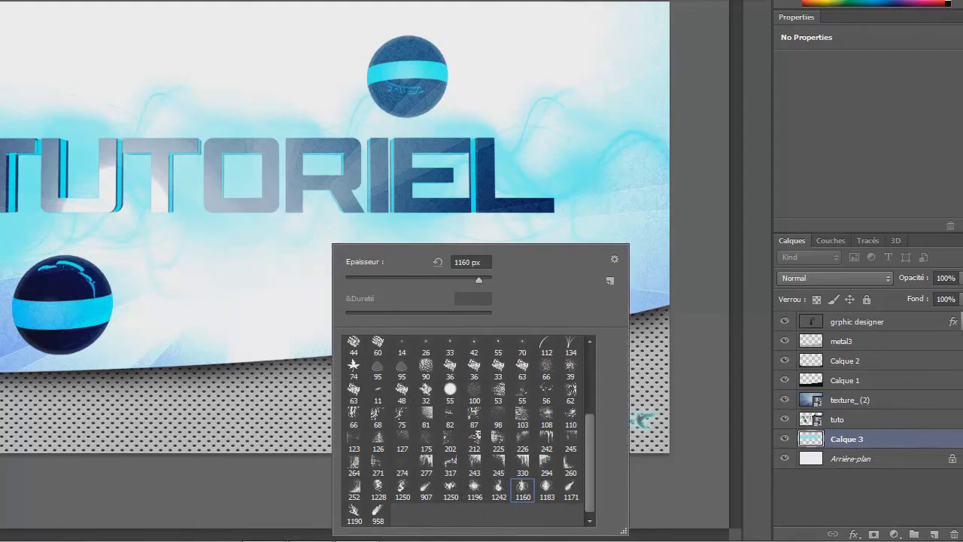
pyautogui.moveTo(455, 280); pyautogui.dragTo(410, 279)
pyautogui.moveTo(417, 277); pyautogui.dragTo(428, 279)
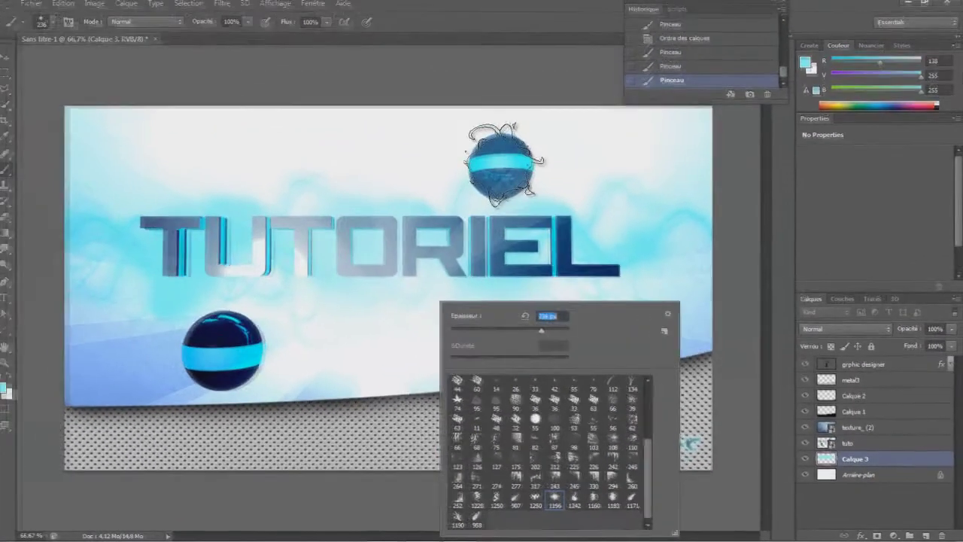
pyautogui.press('Return')
pyautogui.click(506, 176)
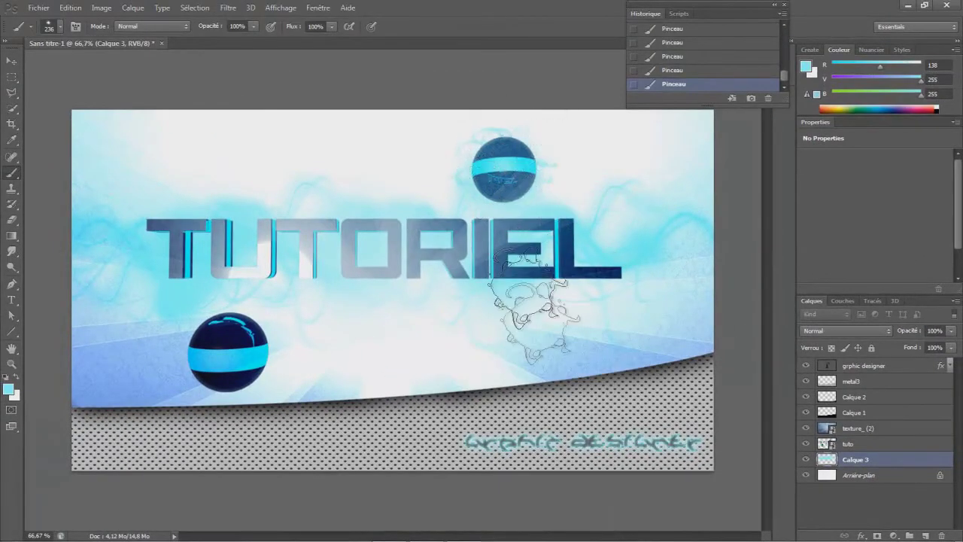
pyautogui.rightClick(324, 310)
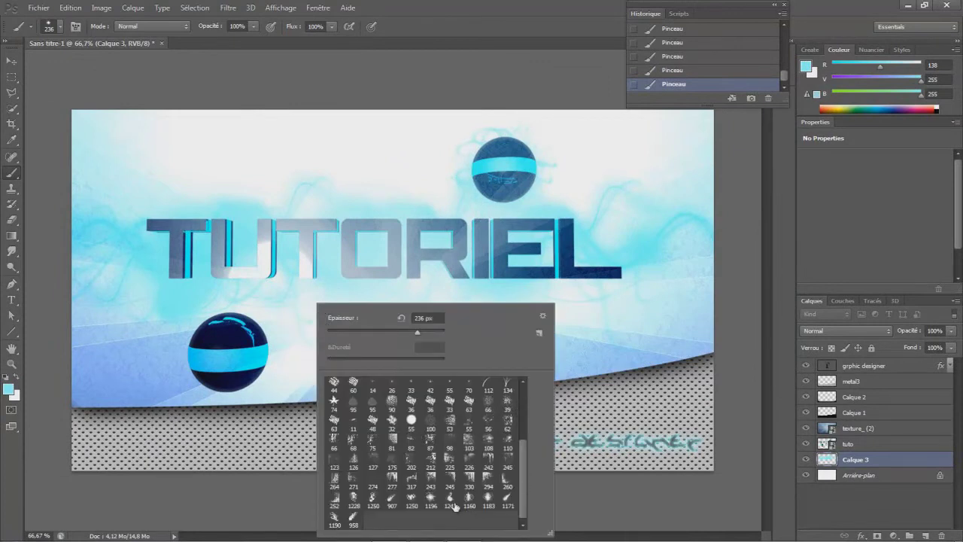
pyautogui.press('Return')
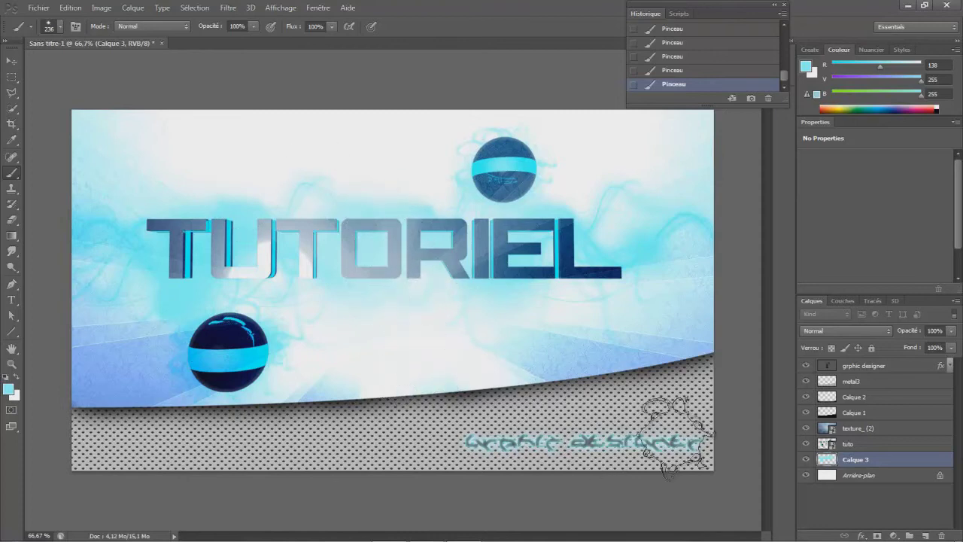
# Move Calque 2 above metal3 and shift the grphic designer text slightly left
pyautogui.click(859, 399)
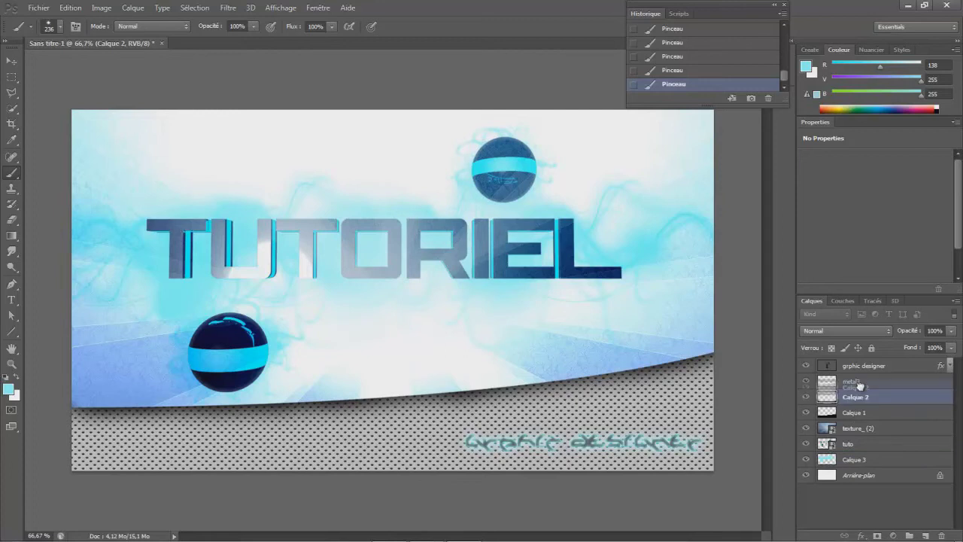
pyautogui.moveTo(859, 399); pyautogui.dragTo(857, 374)
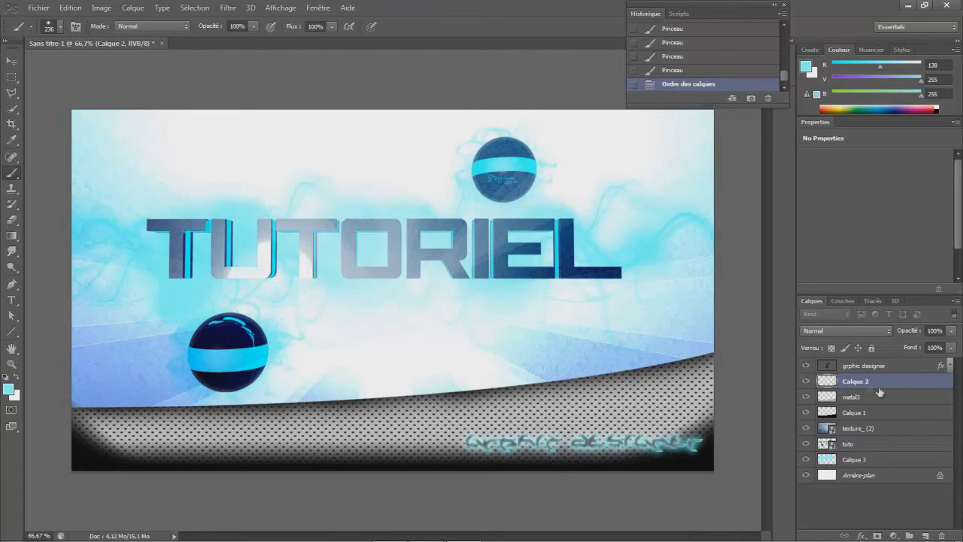
pyautogui.click(855, 368)
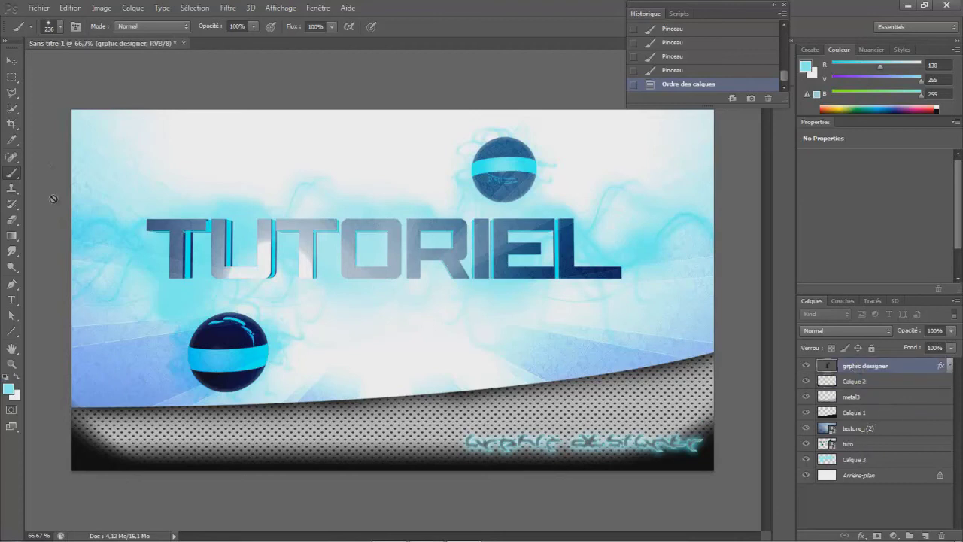
pyautogui.click(11, 61)
pyautogui.moveTo(614, 445)
pyautogui.mouseDown()
pyautogui.moveTo(571, 426)
pyautogui.moveTo(603, 443)
pyautogui.mouseUp()
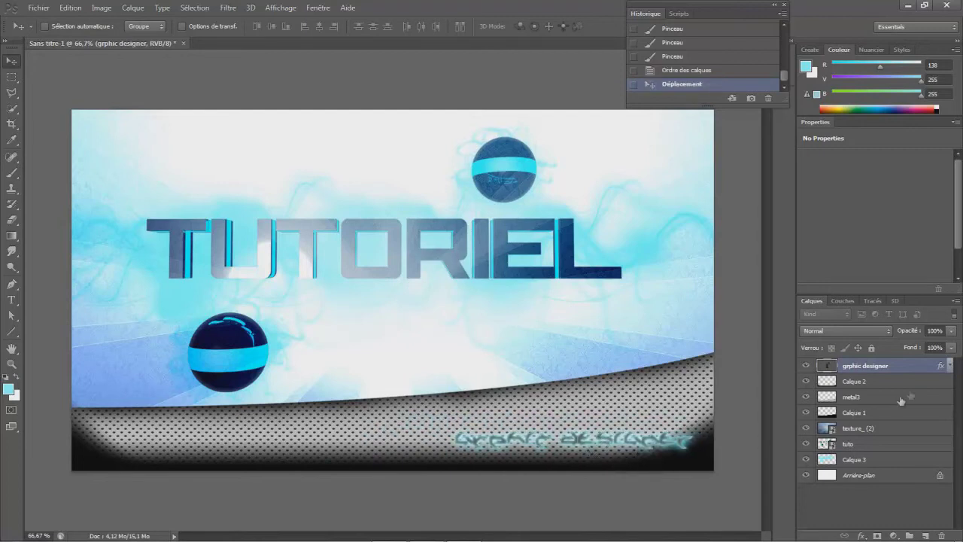
pyautogui.click(873, 380)
# Erase the dotted shading on Calque 2 behind the lower-right signature
pyautogui.click(12, 219)
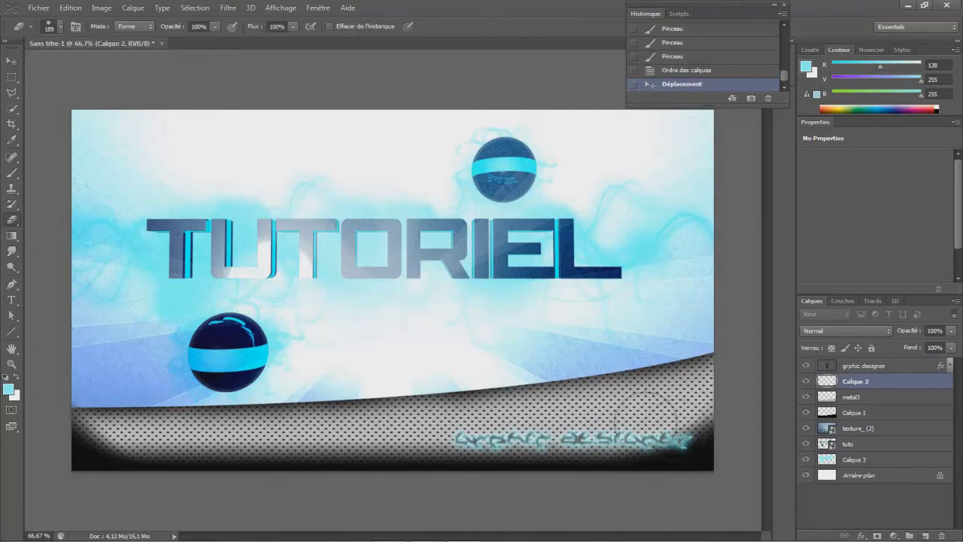
pyautogui.moveTo(645, 408); pyautogui.dragTo(652, 398)
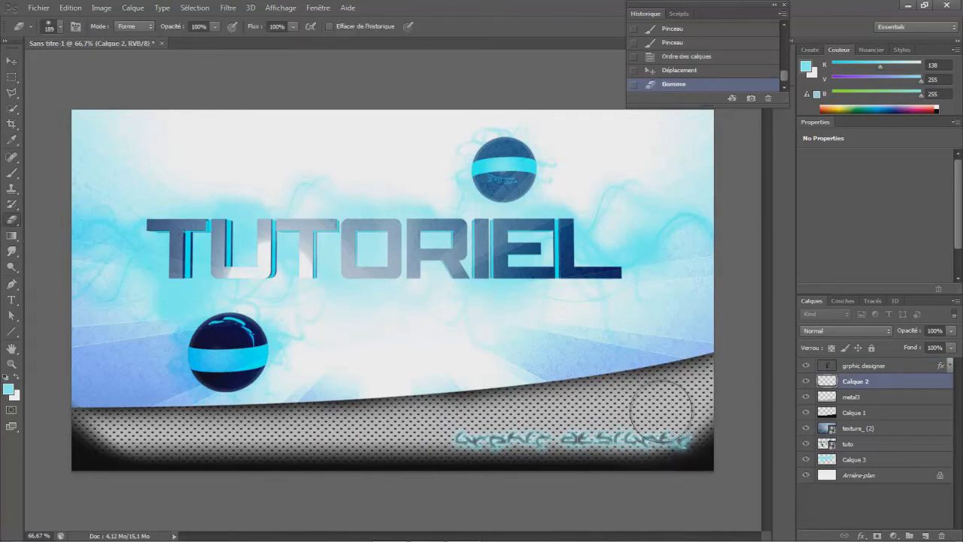
pyautogui.hotkey('ctrl', 'z')
pyautogui.moveTo(705, 410); pyautogui.dragTo(700, 436)
pyautogui.moveTo(698, 425)
pyautogui.mouseDown()
pyautogui.moveTo(688, 409)
pyautogui.moveTo(639, 414)
pyautogui.mouseUp()
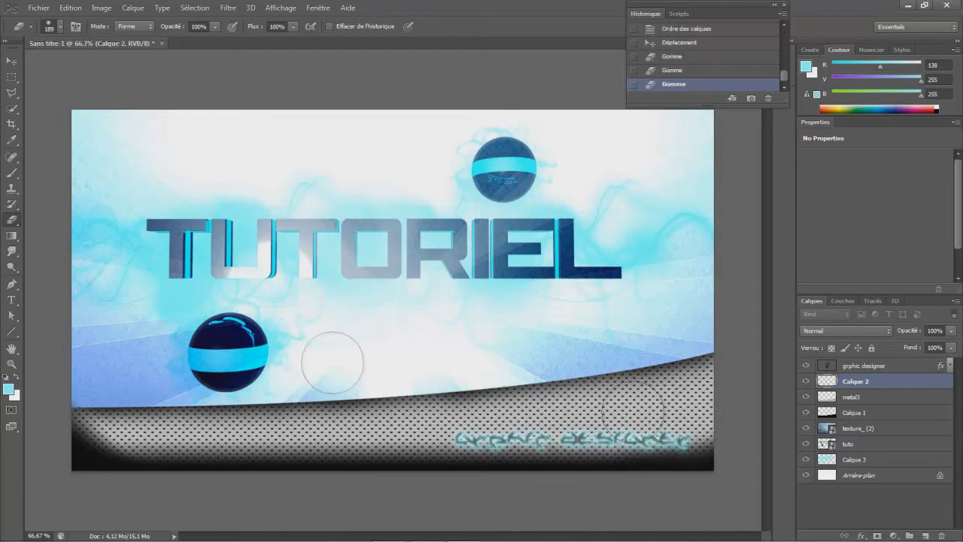
# Reposition the grphic designer signature text at the banner's lower right
pyautogui.click(11, 61)
pyautogui.moveTo(576, 438); pyautogui.dragTo(583, 440)
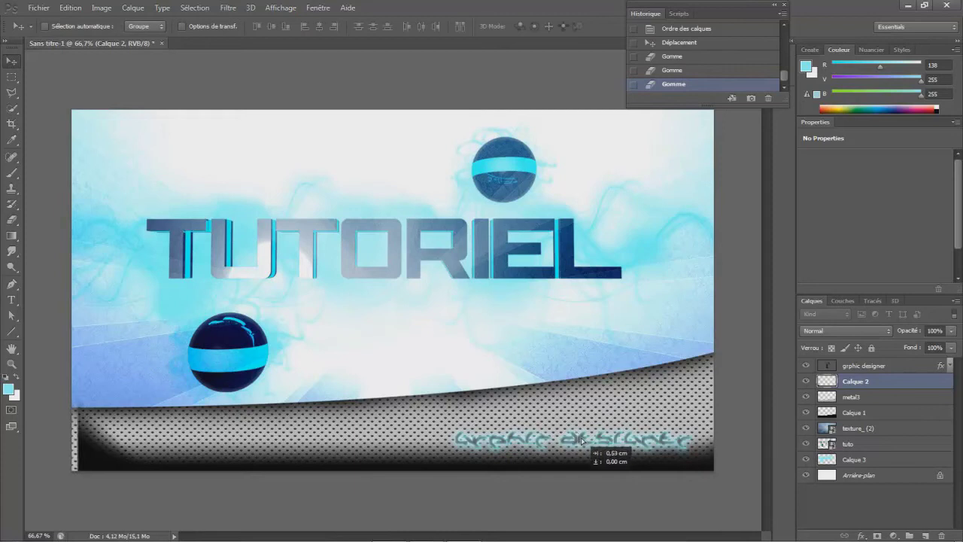
pyautogui.hotkey('ctrl', 'z')
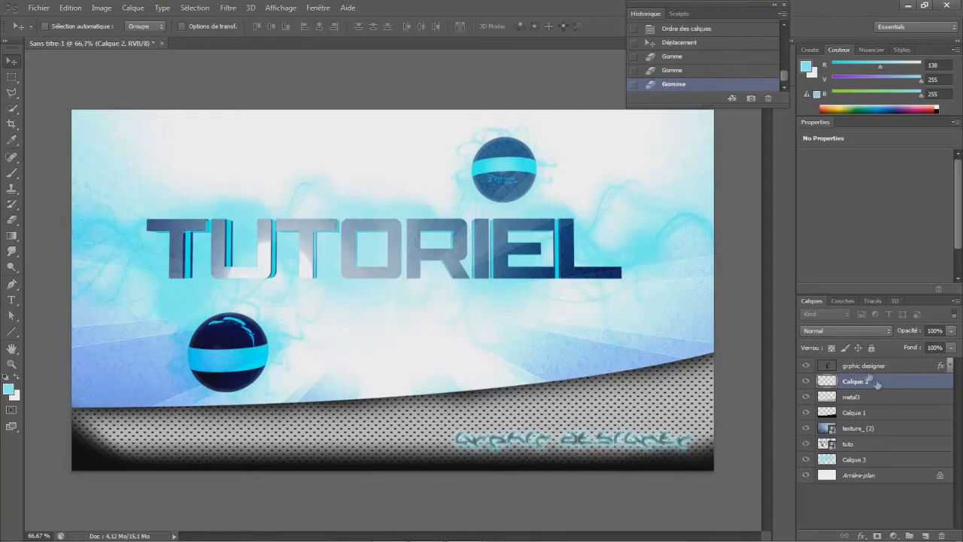
pyautogui.click(828, 367)
pyautogui.moveTo(561, 472); pyautogui.dragTo(591, 443)
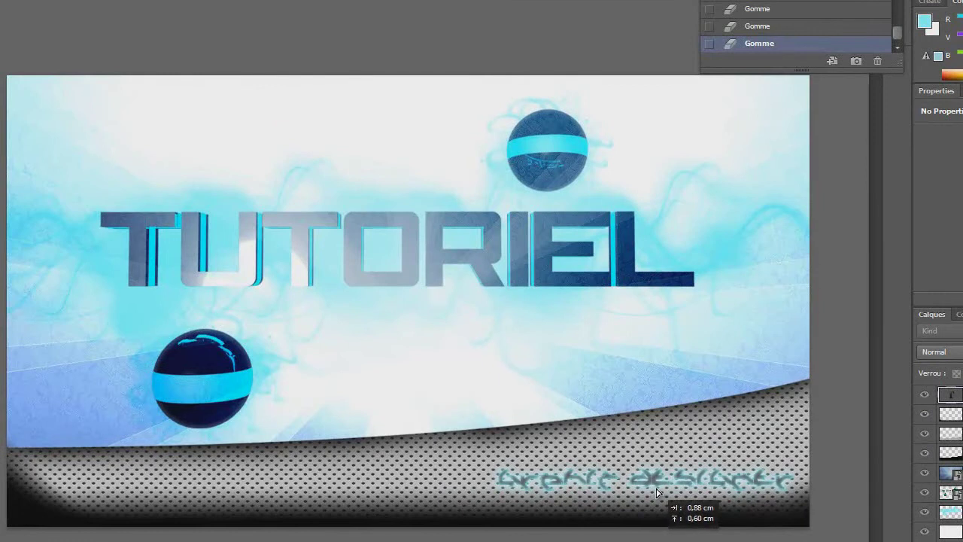
pyautogui.moveTo(657, 493); pyautogui.dragTo(657, 493)
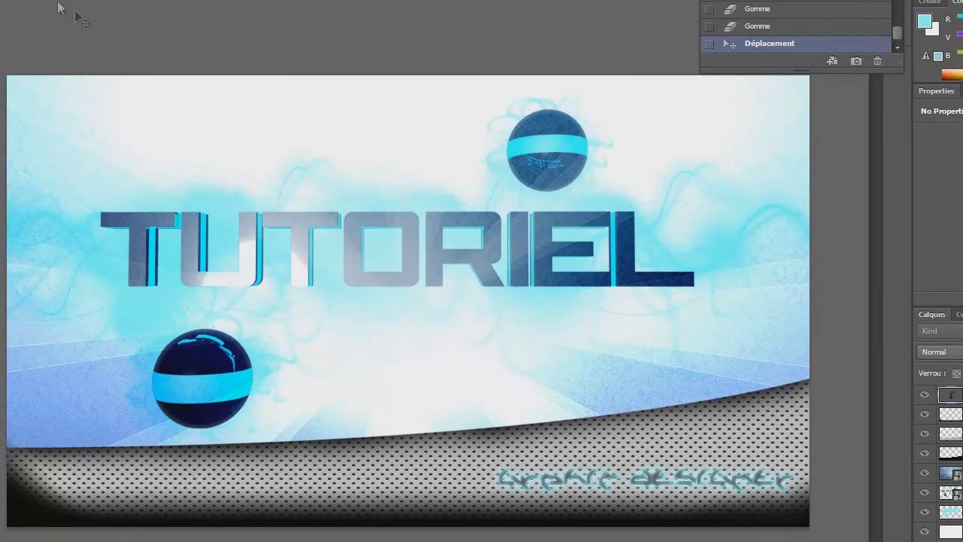
pyautogui.hotkey('alt', 'f')
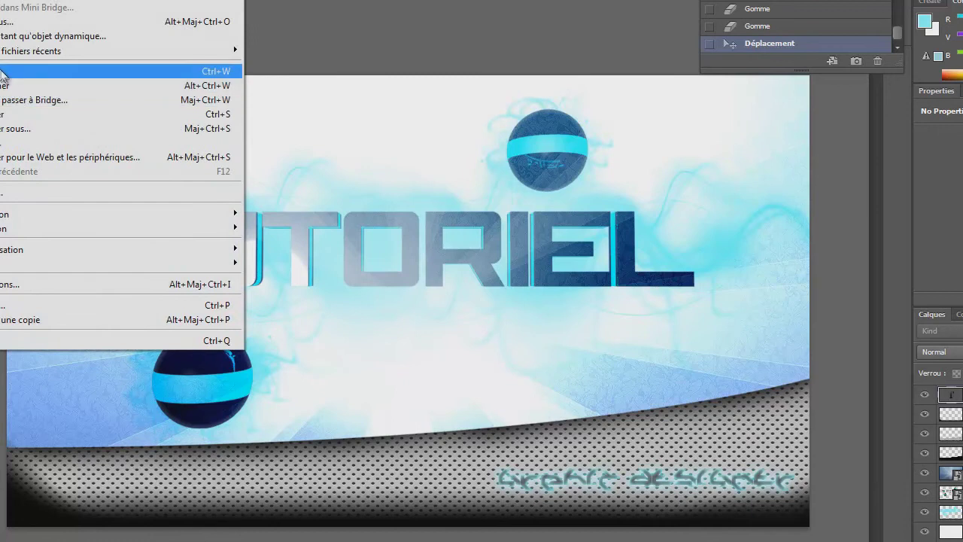
# Save the banner as tuto.jpg in Bibliothèques > Images at JPEG quality 11 (Maximum)
pyautogui.click(11, 115)
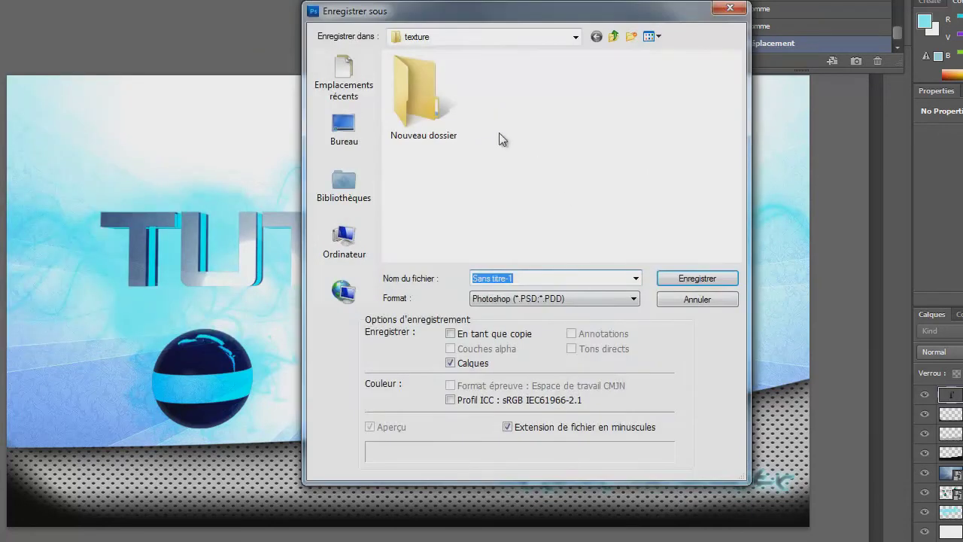
pyautogui.click(343, 128)
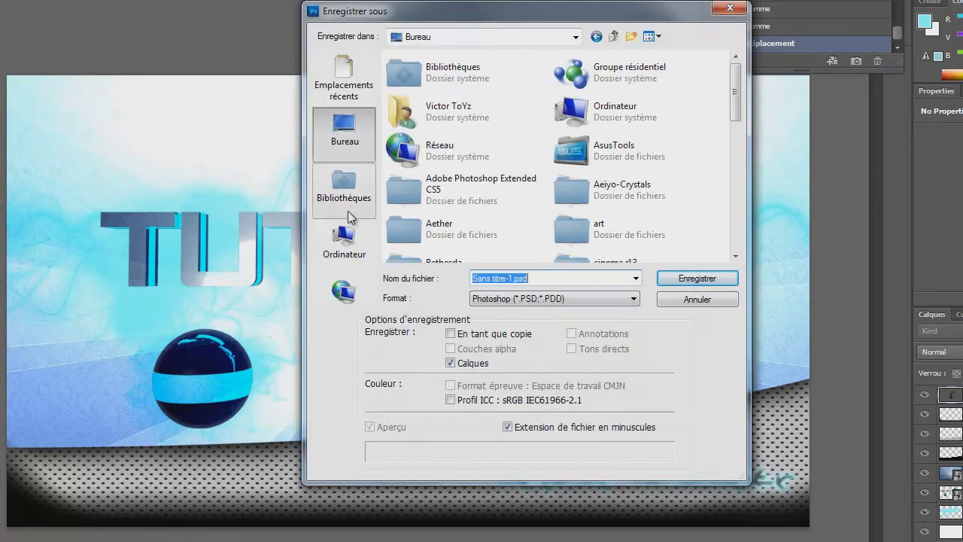
pyautogui.click(344, 188)
pyautogui.doubleClick(560, 84)
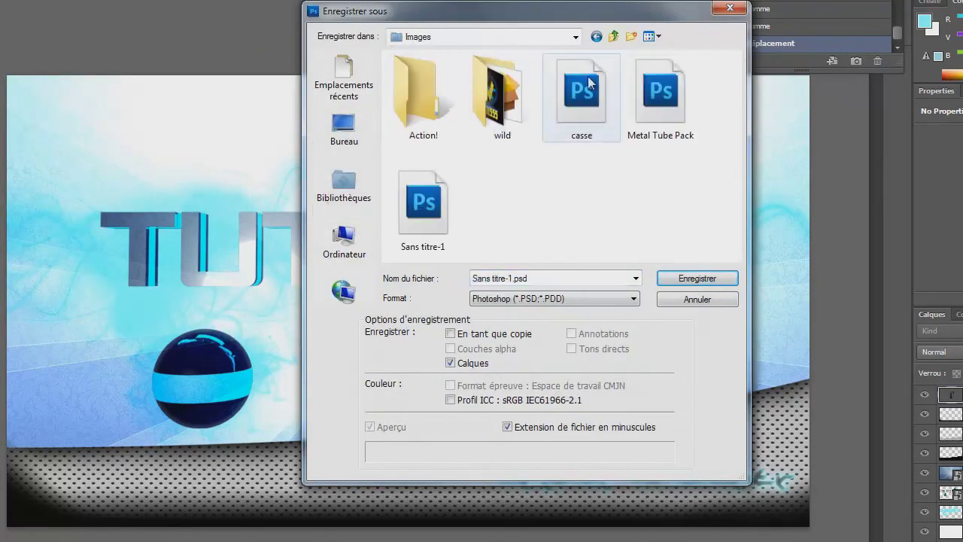
pyautogui.doubleClick(546, 279)
pyautogui.write('tuto')
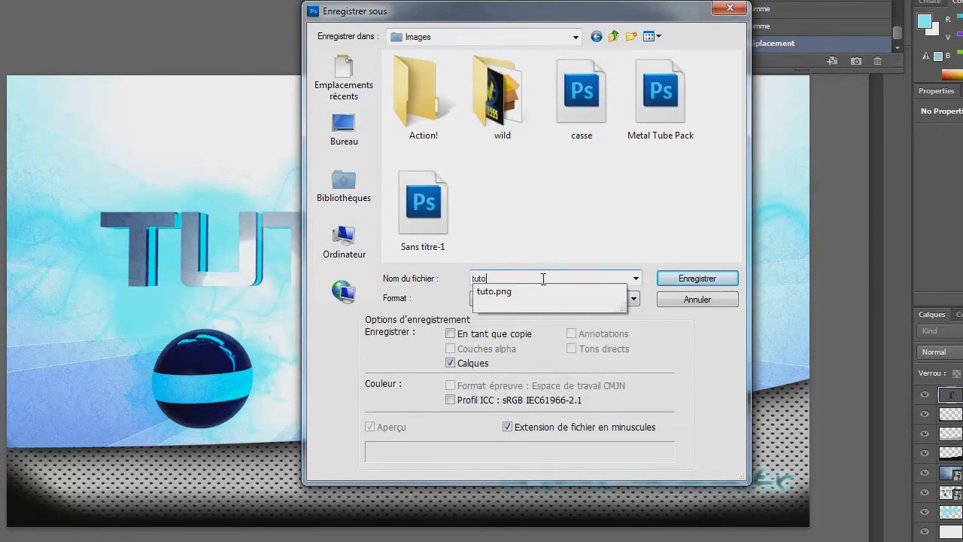
pyautogui.click(632, 298)
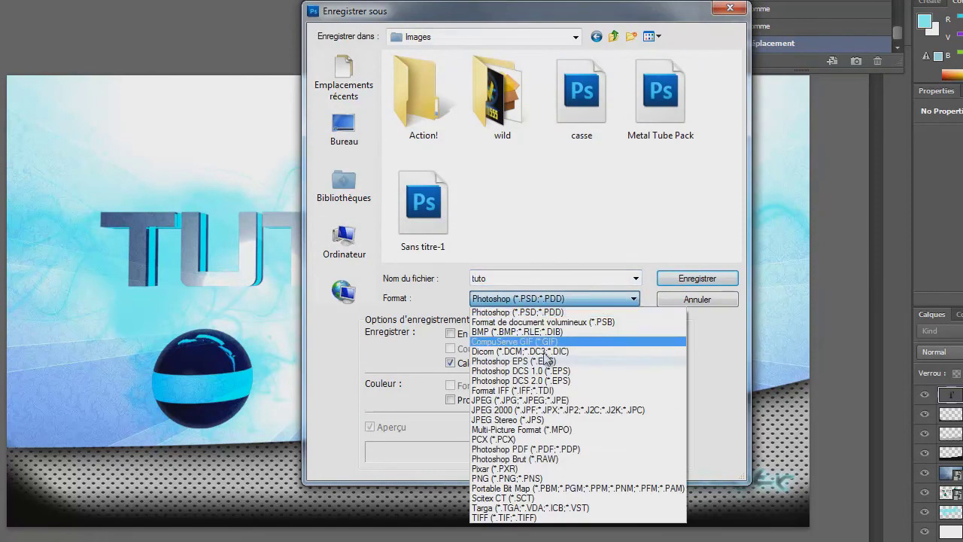
pyautogui.click(540, 400)
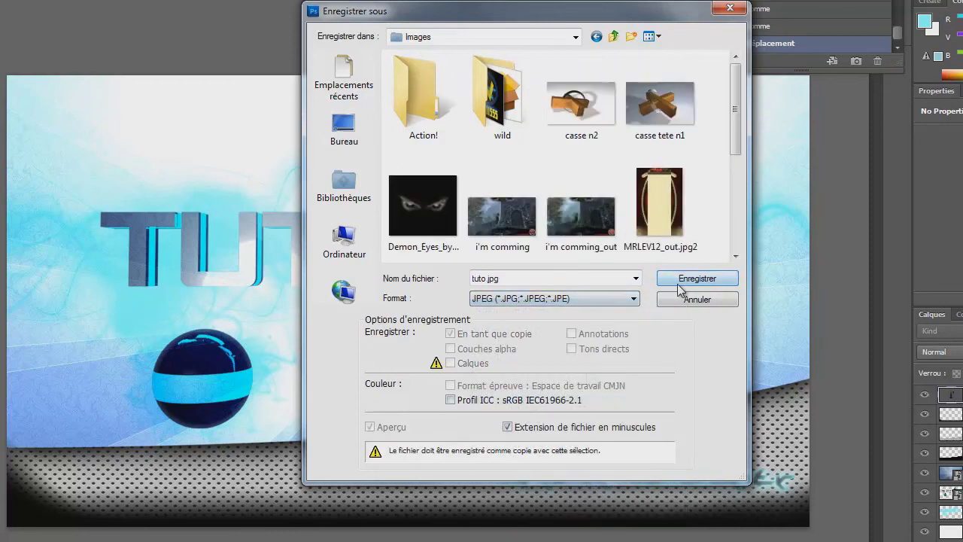
pyautogui.click(680, 283)
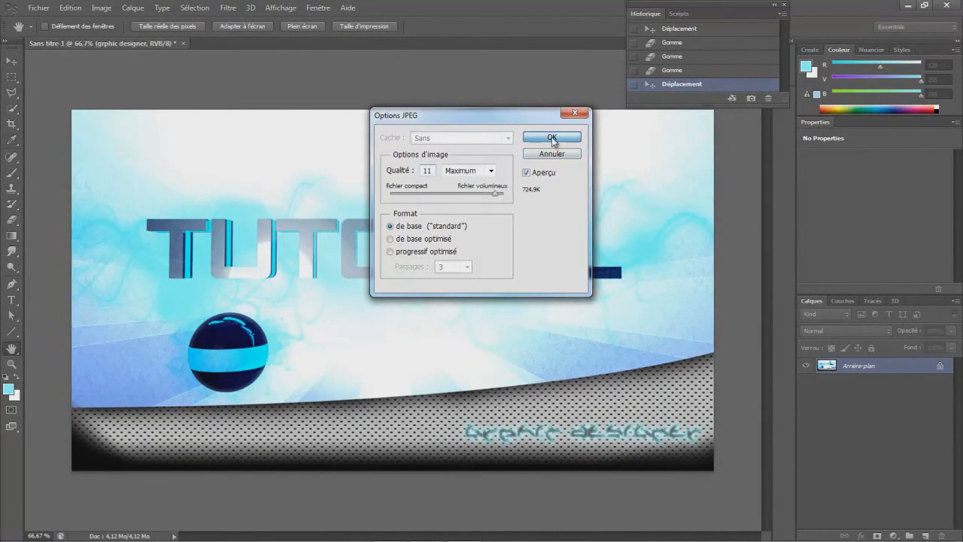
pyautogui.click(552, 137)
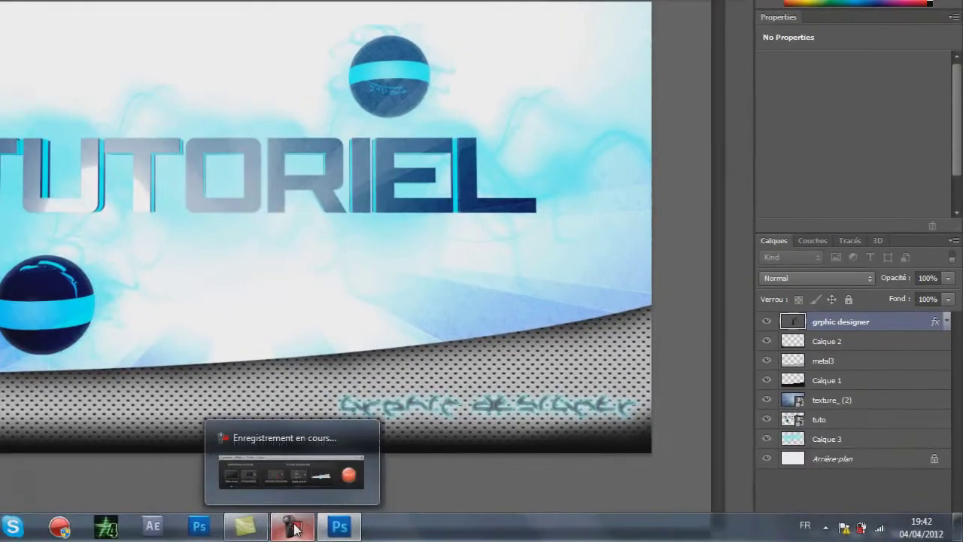
pyautogui.click(294, 529)
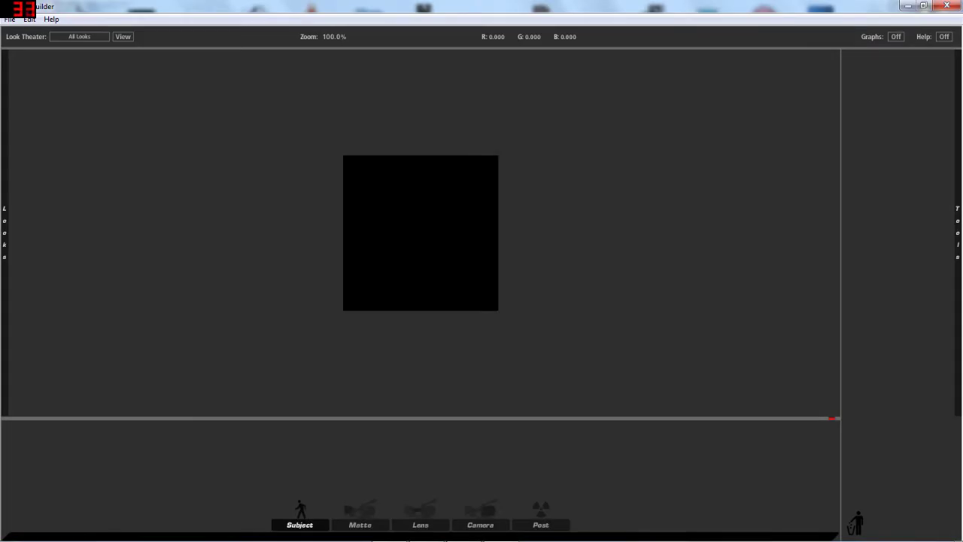
# Open the tuto image from Bibliothèques > Images in Magic Bullet PhotoLooks
pyautogui.hotkey('alt', 'f')
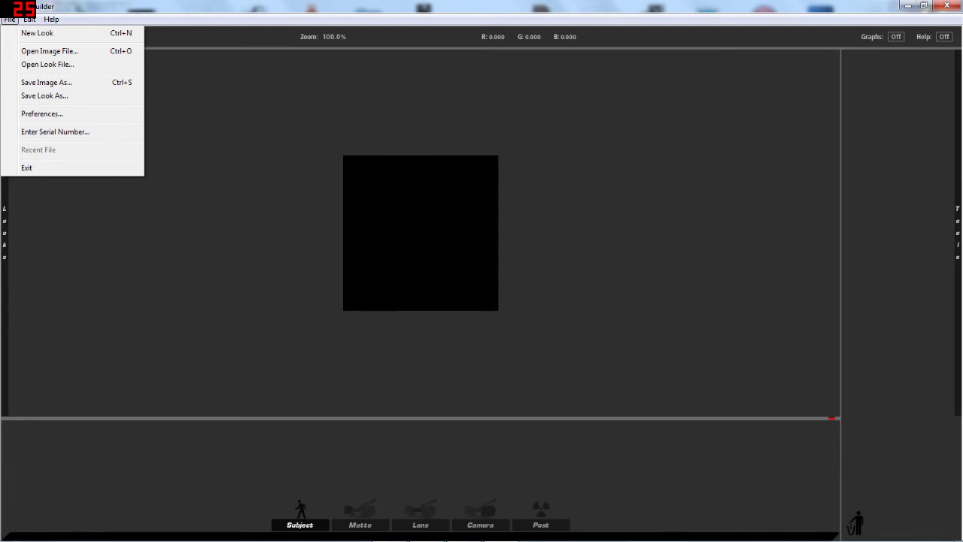
pyautogui.press('Right')
pyautogui.press('Left')
pyautogui.press('Down')
pyautogui.press('Down')
pyautogui.press('Down')
pyautogui.press('Down')
pyautogui.press('Escape')
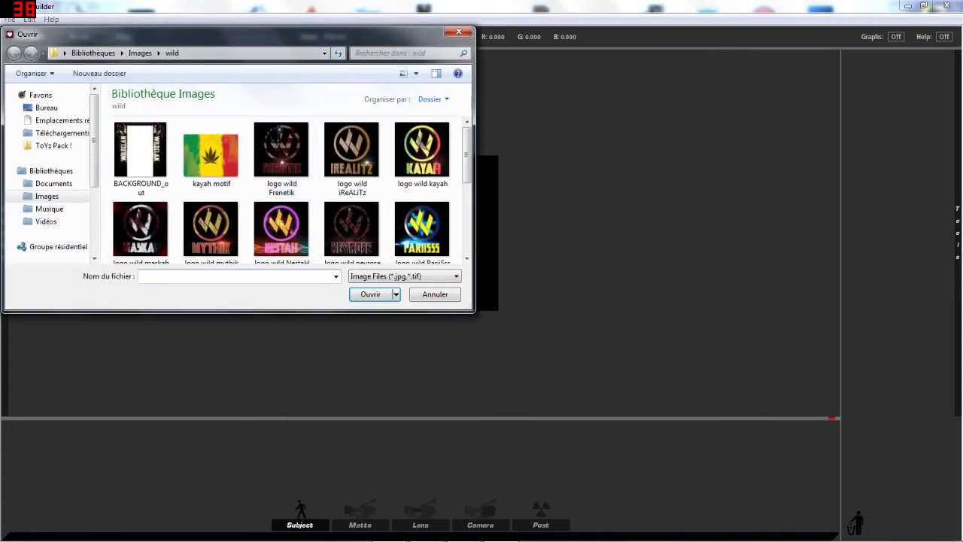
pyautogui.click(139, 52)
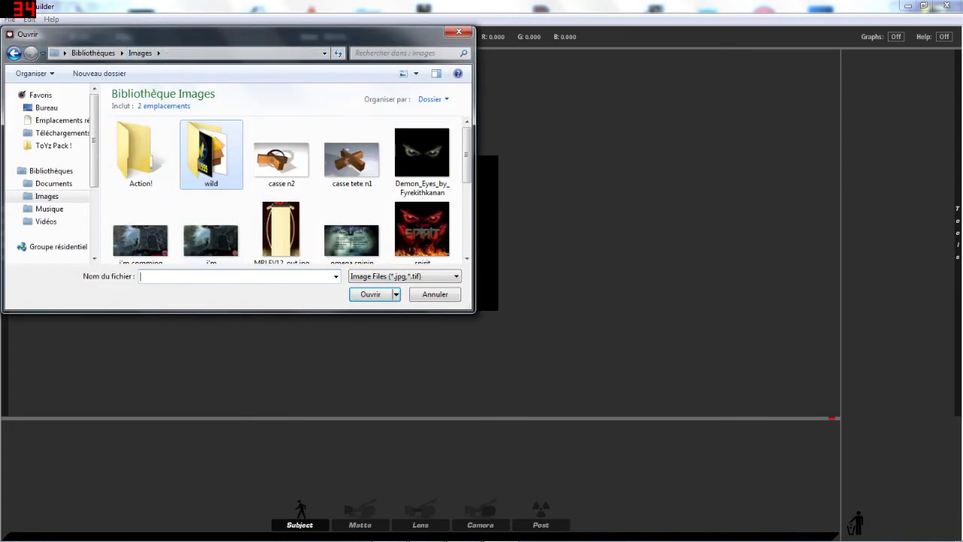
pyautogui.scroll(-3, 290, 188)
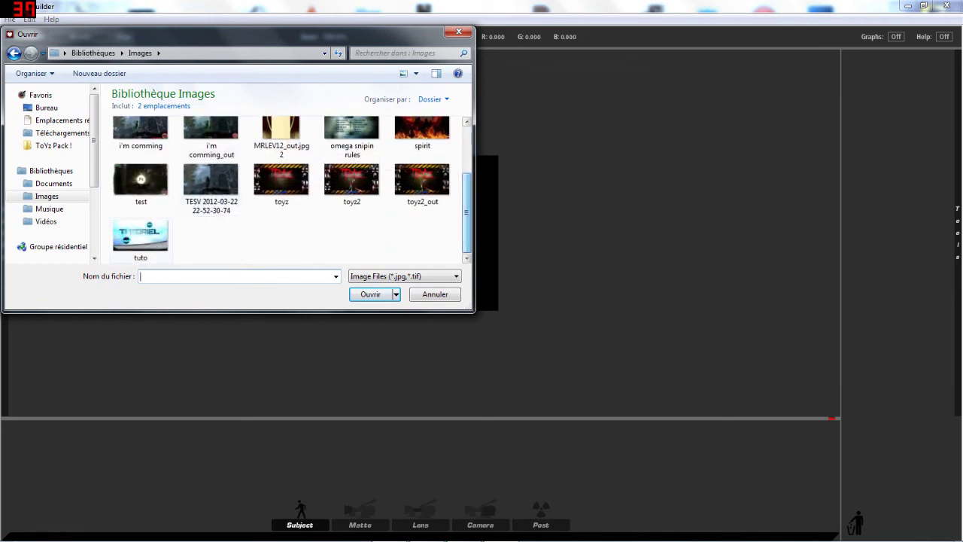
pyautogui.click(141, 239)
pyautogui.click(370, 294)
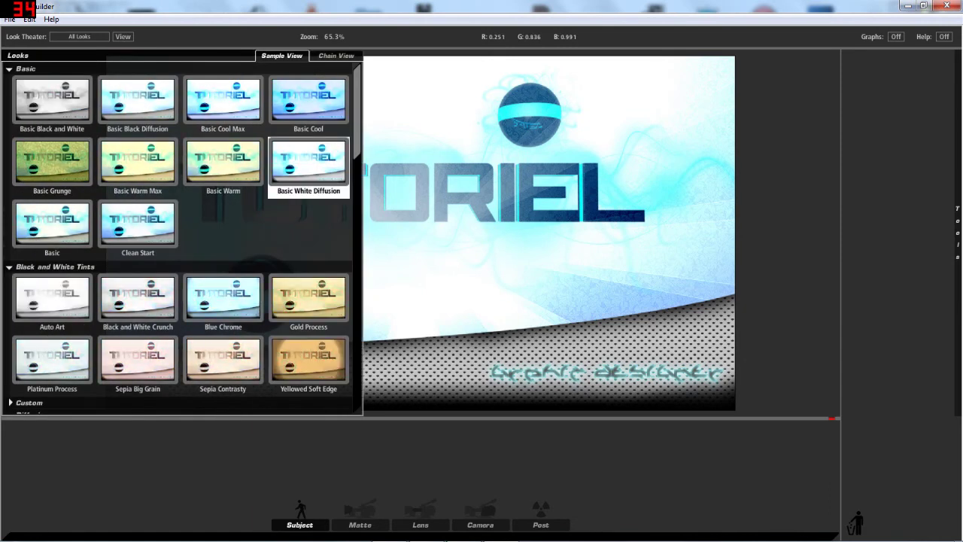
# Preview the Basic White Diffusion and Softness looks on the banner
pyautogui.click(308, 162)
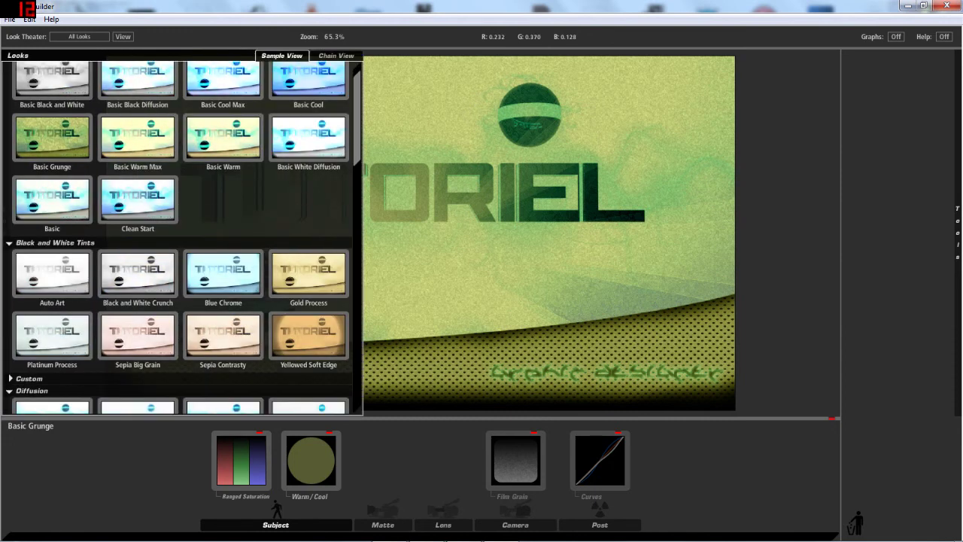
pyautogui.scroll(-1, 181, 237)
pyautogui.scroll(-1, 180, 237)
pyautogui.scroll(-1, 181, 237)
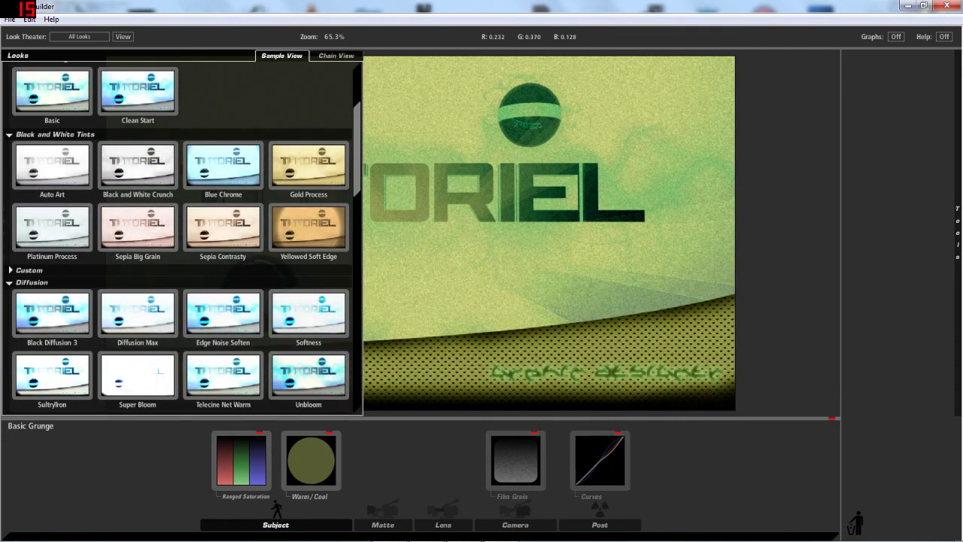
pyautogui.click(308, 312)
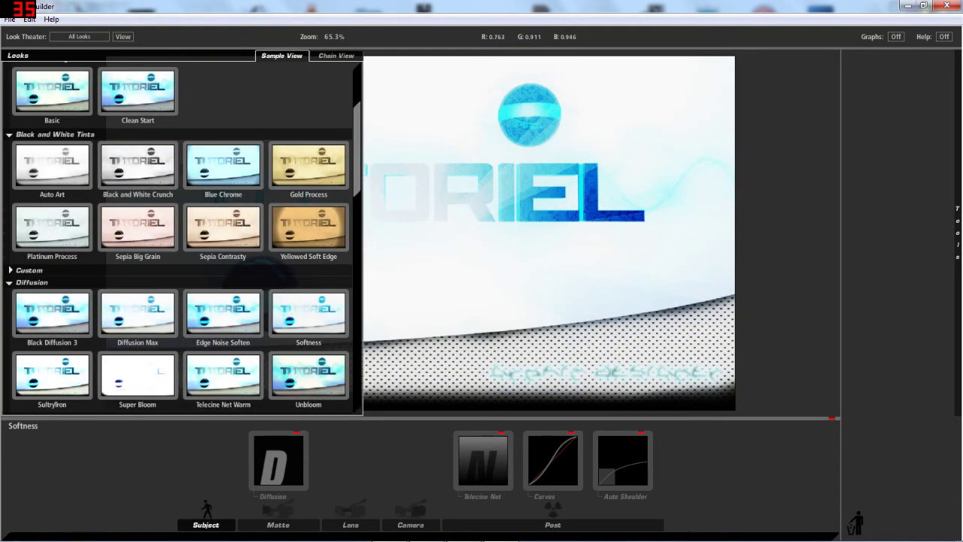
# Apply the SultryTron look and browse the remaining look categories
pyautogui.scroll(-1, 183, 237)
pyautogui.click(52, 364)
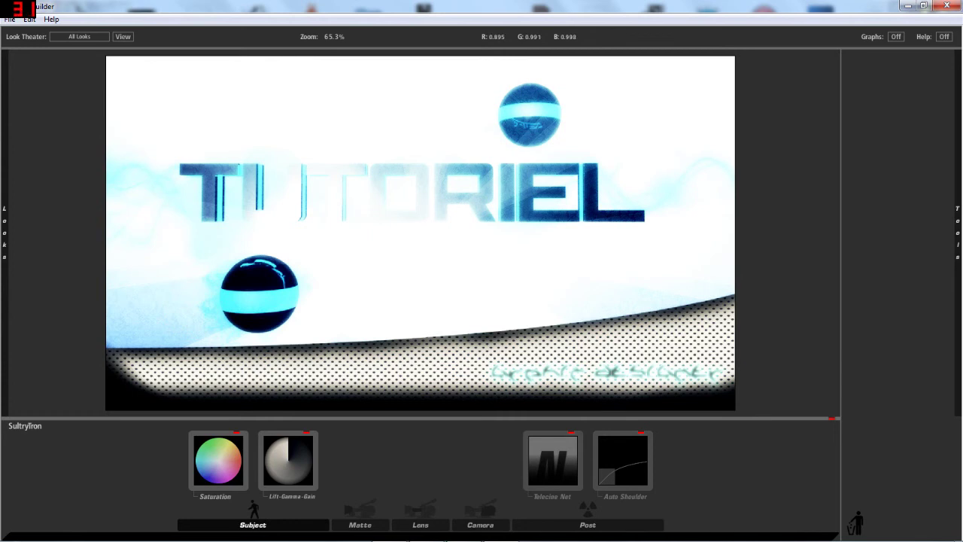
pyautogui.scroll(-1, 182, 237)
pyautogui.scroll(-5, 182, 237)
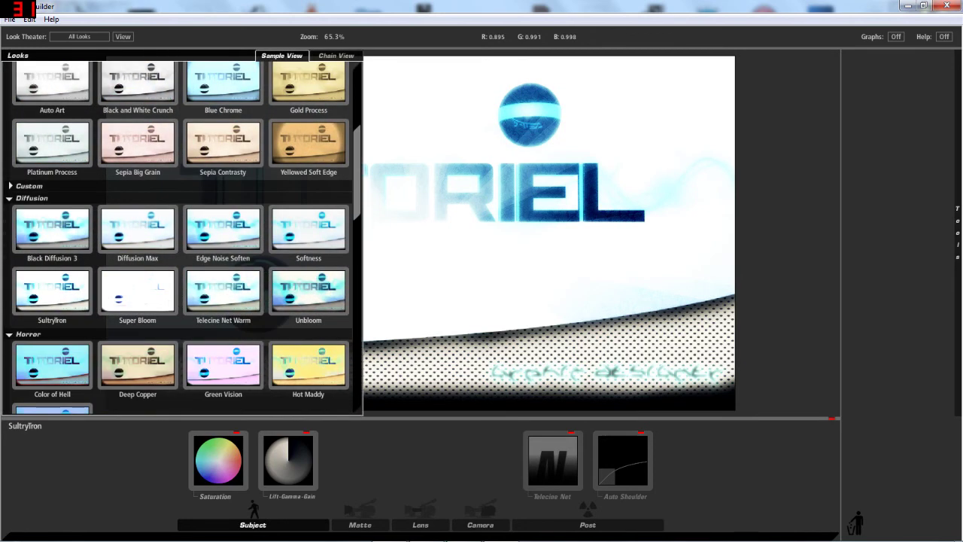
pyautogui.scroll(-3, 182, 237)
pyautogui.scroll(-2, 182, 237)
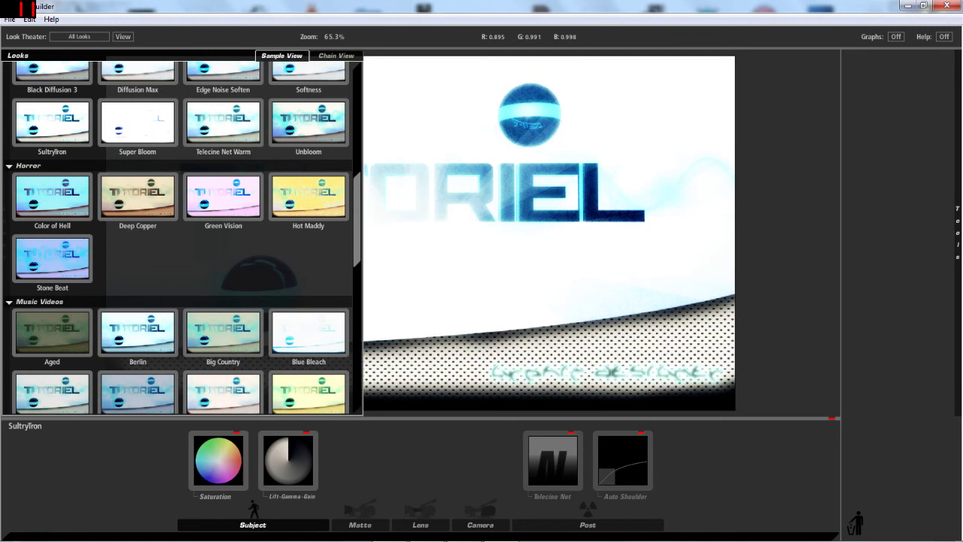
pyautogui.scroll(-3, 183, 237)
pyautogui.scroll(-2, 182, 237)
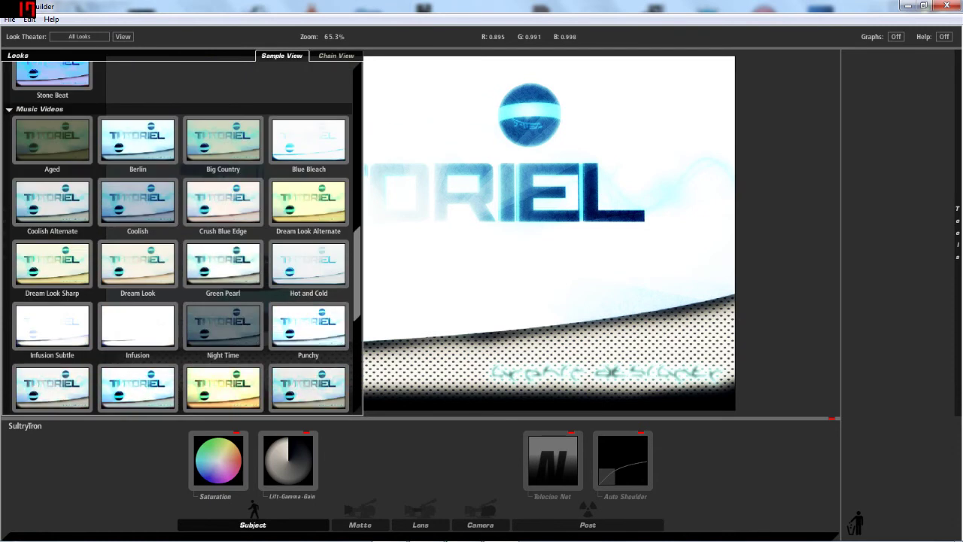
pyautogui.scroll(-1, 182, 237)
pyautogui.scroll(-2, 182, 237)
pyautogui.scroll(-1, 182, 237)
pyautogui.scroll(-2, 183, 237)
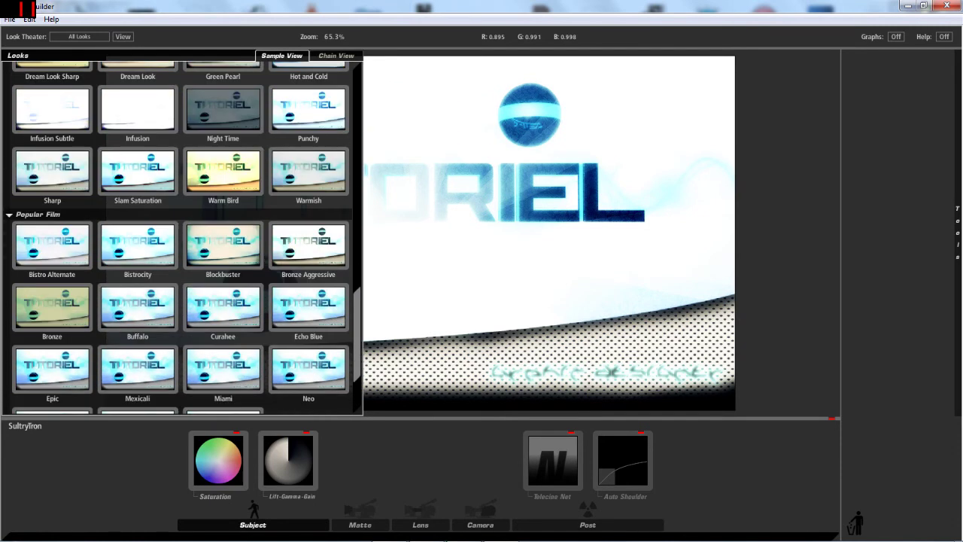
pyautogui.scroll(-1, 182, 237)
pyautogui.scroll(-2, 182, 237)
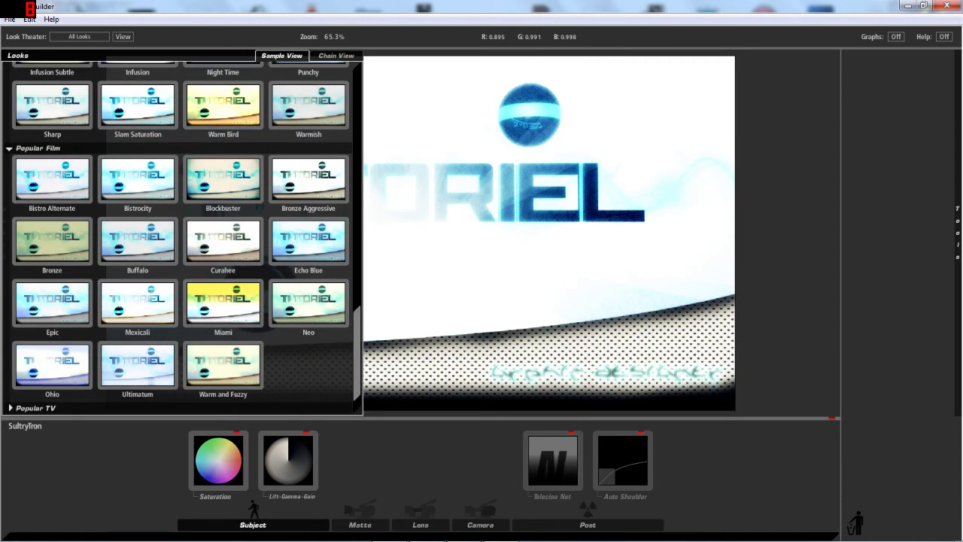
pyautogui.scroll(-2, 182, 237)
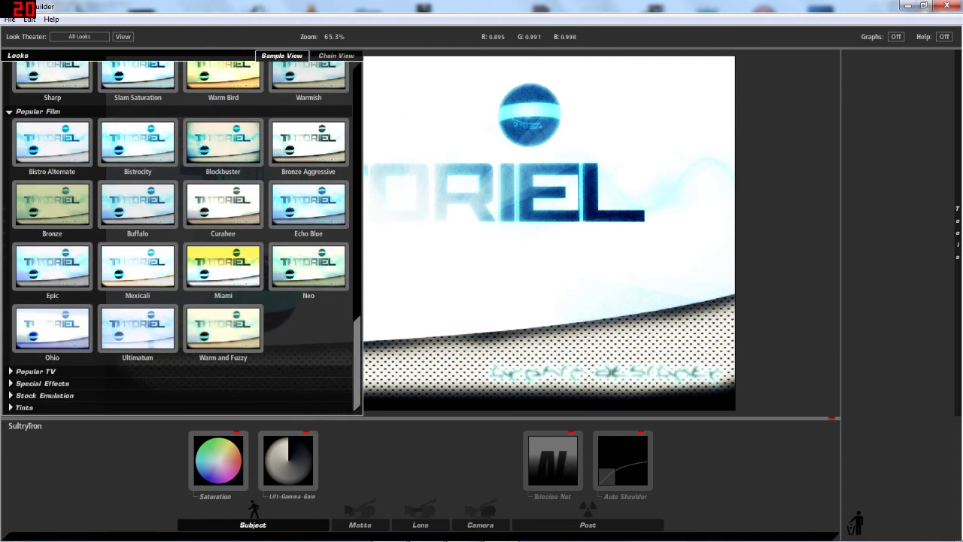
pyautogui.scroll(10, 182, 237)
pyautogui.scroll(5, 182, 237)
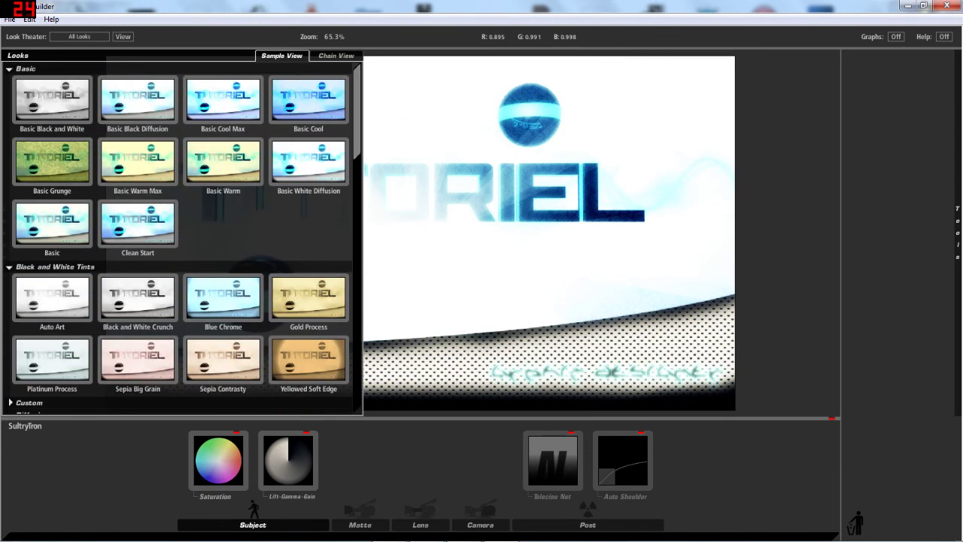
# Apply Basic Black Diffusion and add a Vignette lens tool with Strength 26%
pyautogui.click(138, 100)
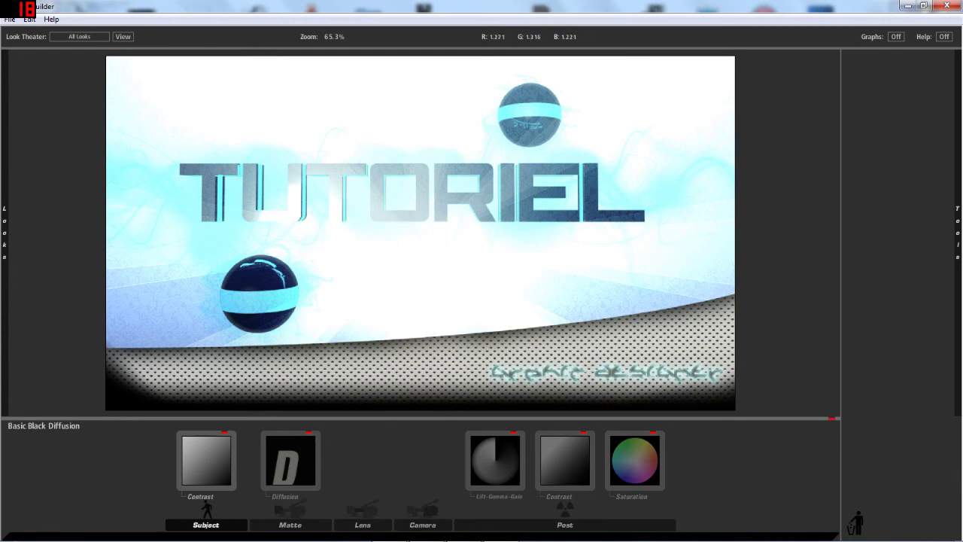
pyautogui.click(825, 56)
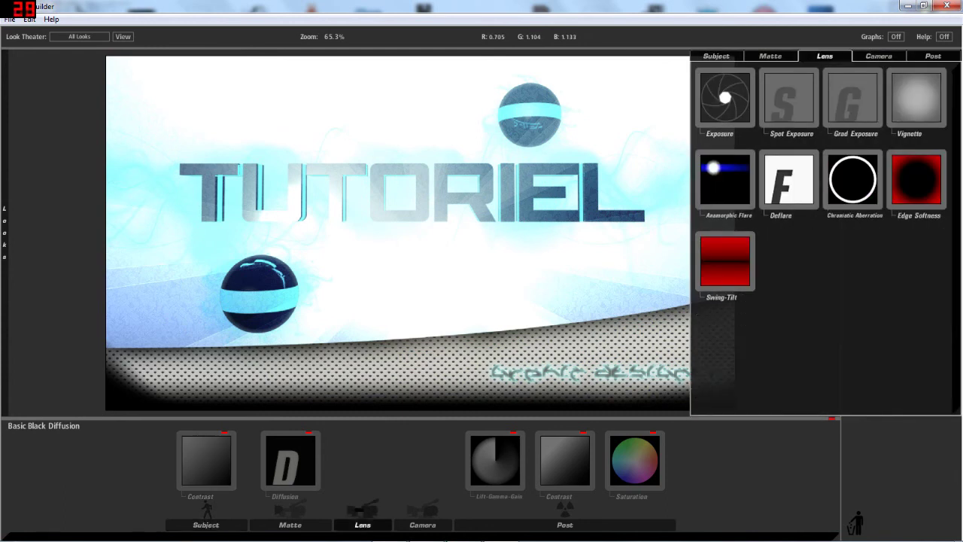
pyautogui.moveTo(917, 97); pyautogui.dragTo(406, 234)
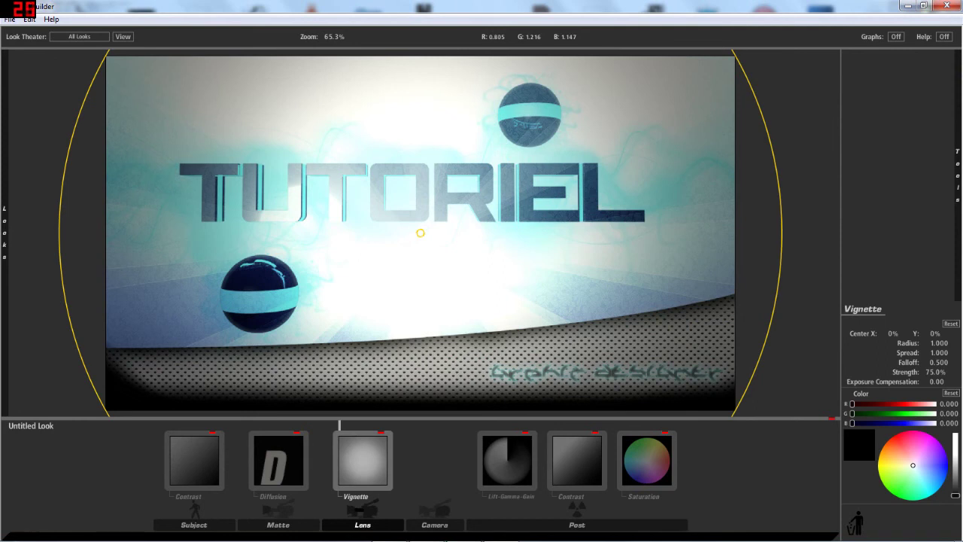
pyautogui.write('0')
pyautogui.press('Return')
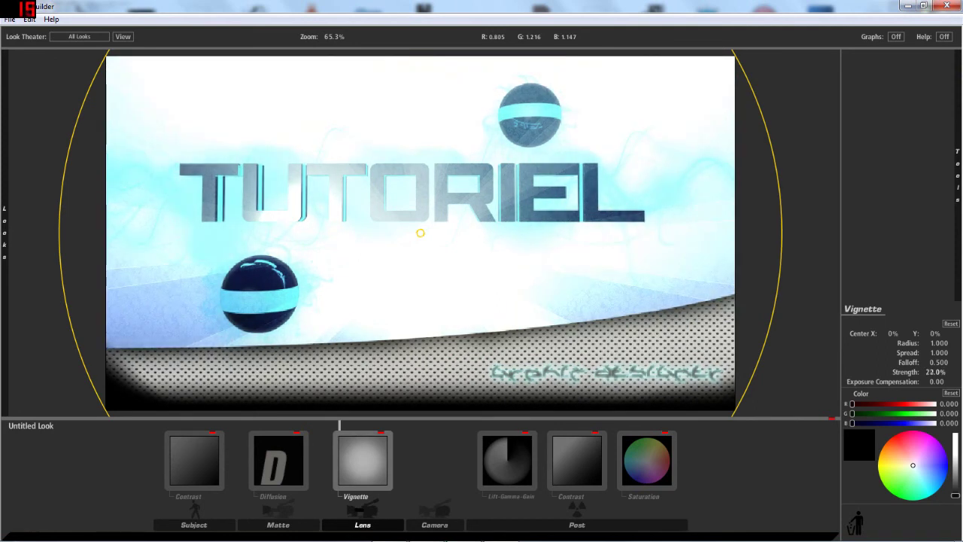
pyautogui.write('26')
pyautogui.press('Return')
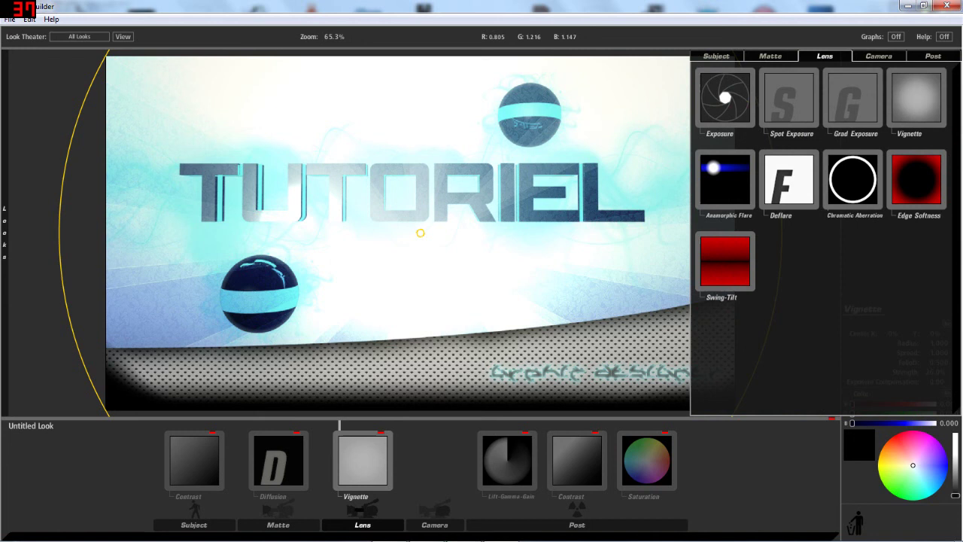
pyautogui.moveTo(724, 261); pyautogui.dragTo(839, 220)
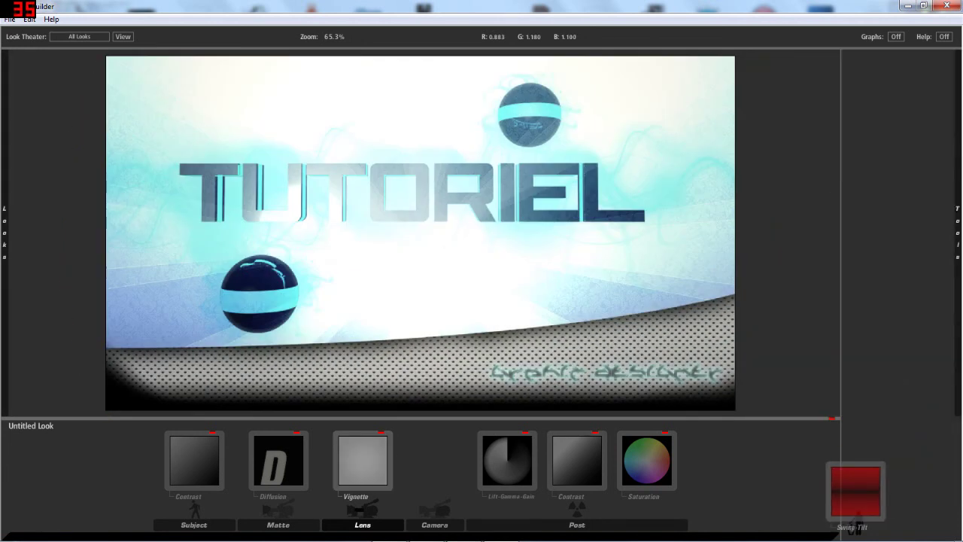
# Trash Swing-Tilt, add Edge Softness, and widen its ellipse until Spread reads 0.086
pyautogui.moveTo(839, 220); pyautogui.dragTo(856, 493)
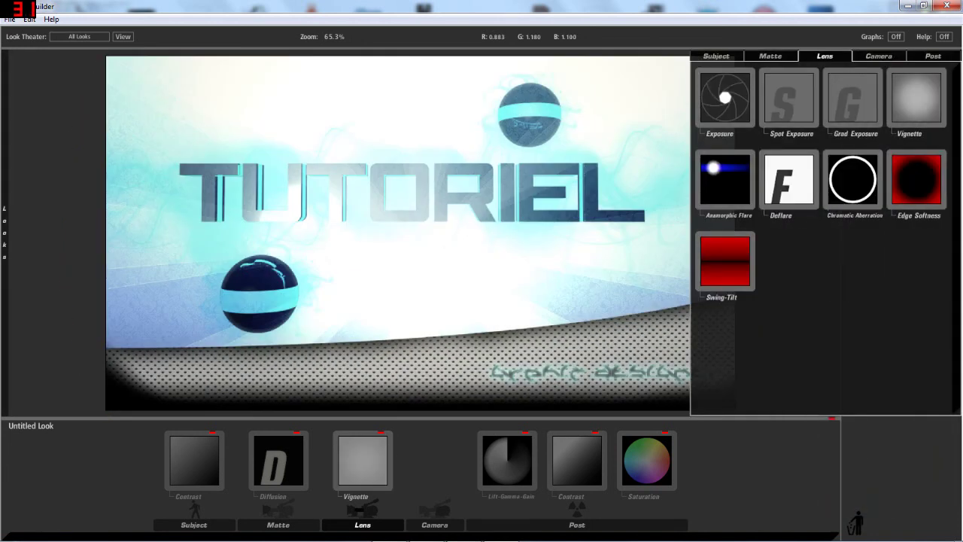
pyautogui.moveTo(917, 179); pyautogui.dragTo(436, 271)
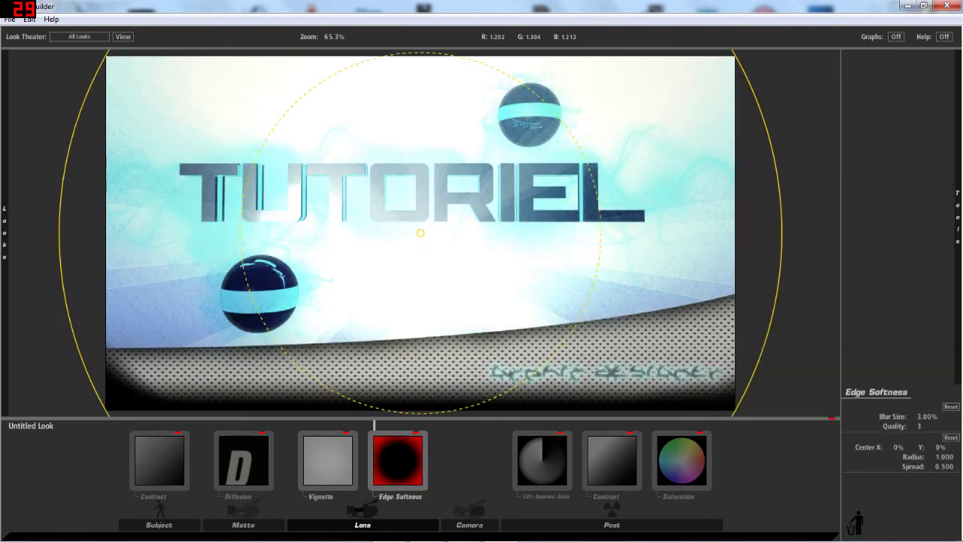
pyautogui.moveTo(600, 234); pyautogui.dragTo(730, 233)
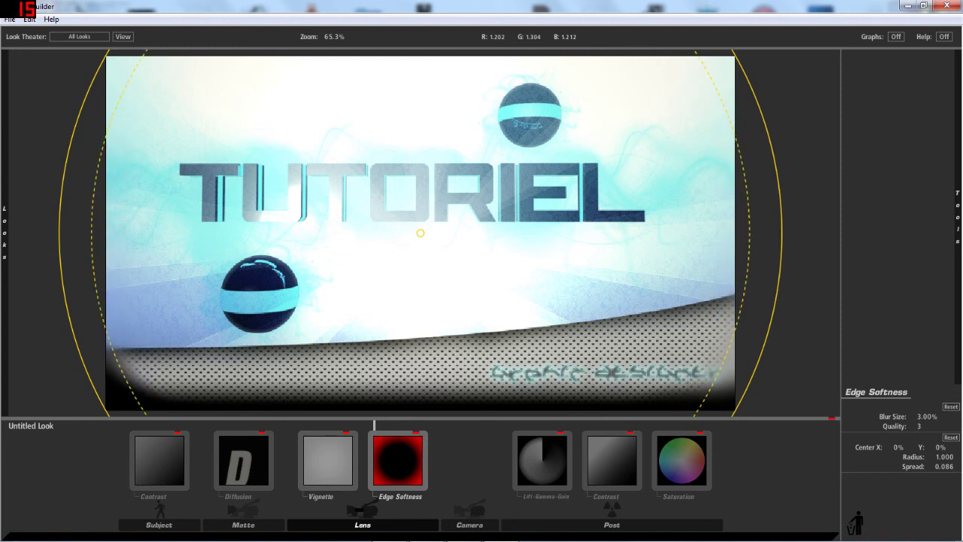
pyautogui.moveTo(744, 233); pyautogui.dragTo(749, 233)
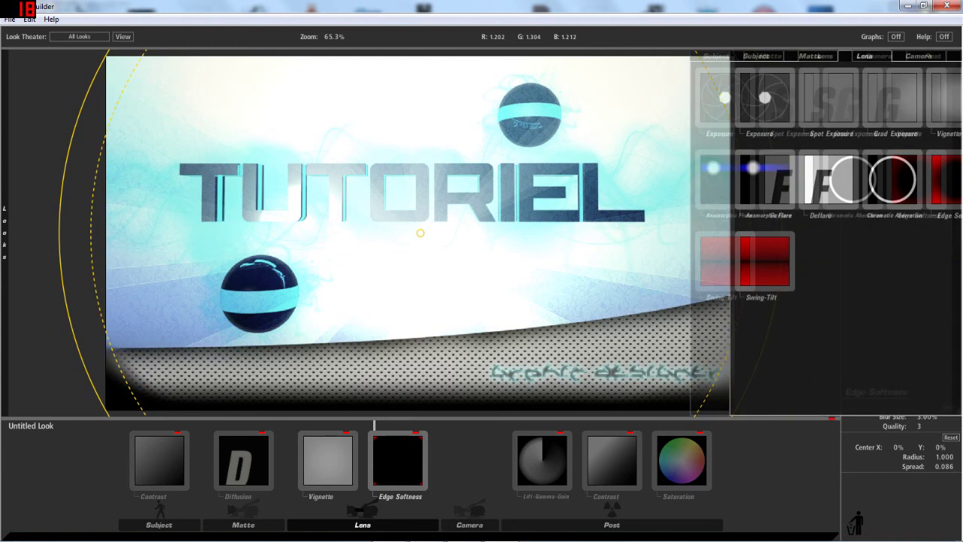
# Raise the Diffusion effect's Glow to 85% on the TUTORIEL banner look
pyautogui.click(469, 524)
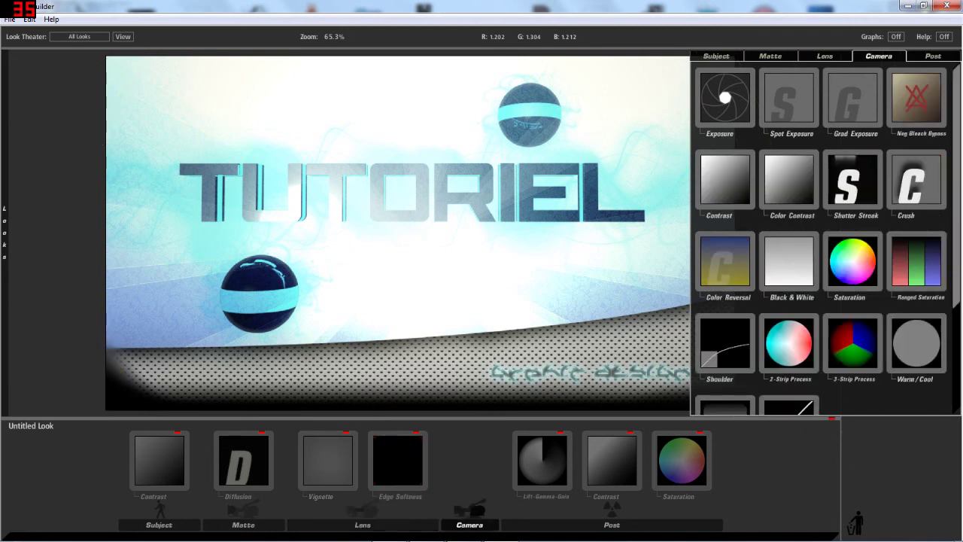
pyautogui.click(243, 459)
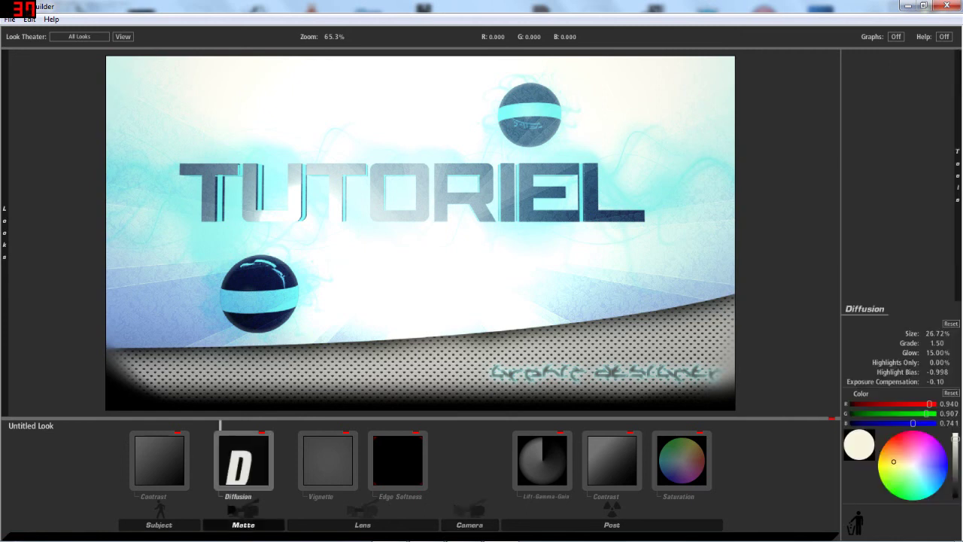
pyautogui.moveTo(937, 352); pyautogui.dragTo(949, 352)
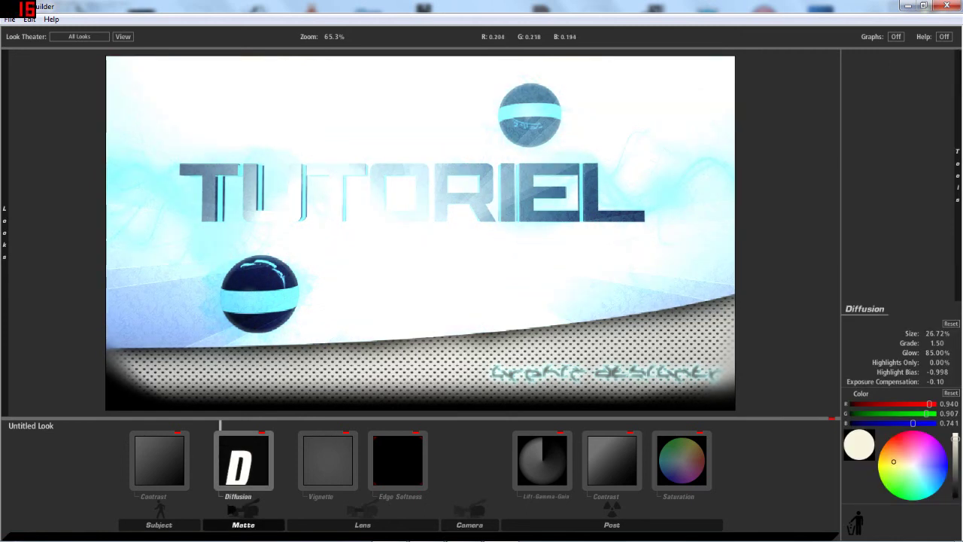